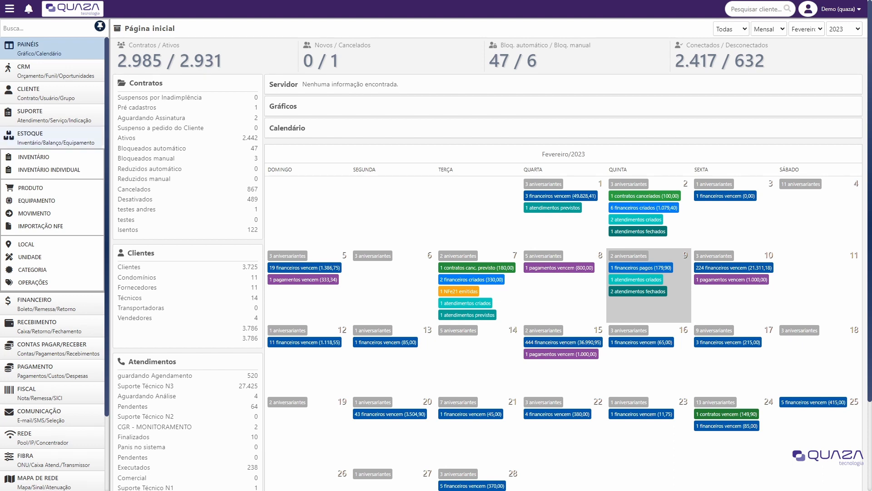
# - Open the list of stock locations and look over the existing entries
pyautogui.click(26, 243)
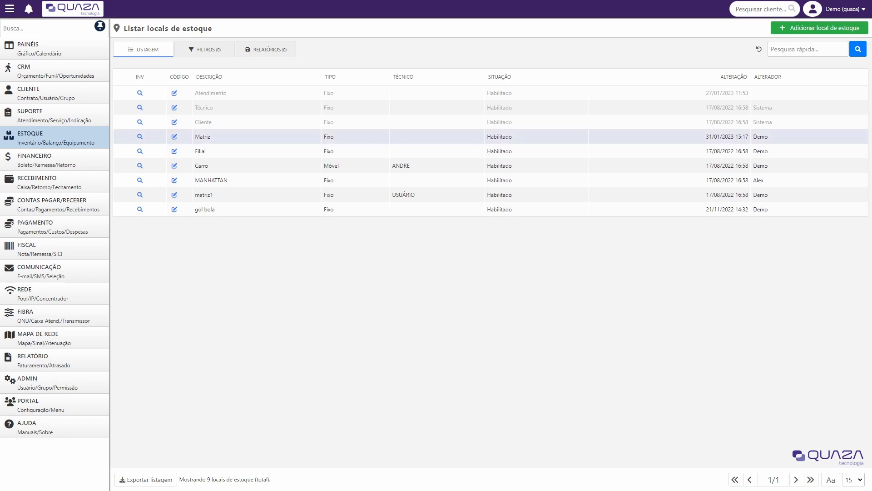
pyautogui.moveTo(215, 209); pyautogui.dragTo(203, 113)
pyautogui.click(229, 258)
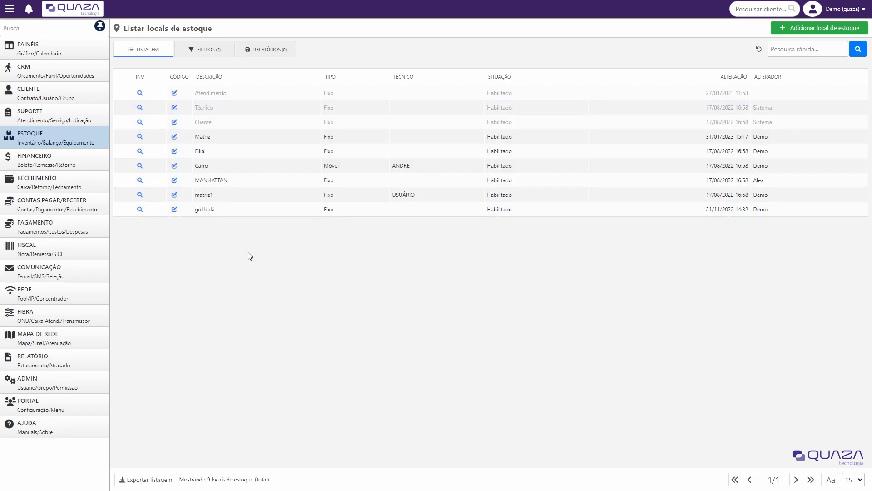
# - Start a new stock location and enter Estragado as its Descrição
pyautogui.click(793, 28)
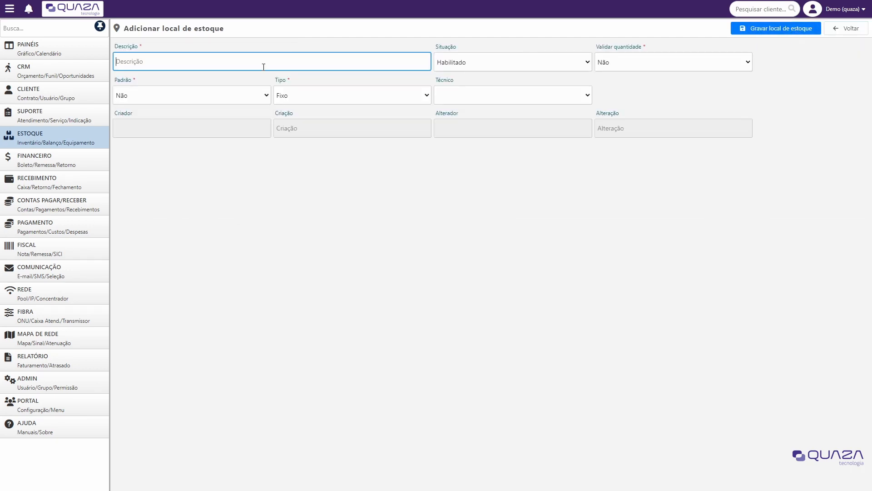
pyautogui.write('eSTRA')
pyautogui.press('BackSpace')
pyautogui.press('BackSpace')
pyautogui.press('BackSpace')
pyautogui.press('BackSpace')
pyautogui.press('BackSpace')
pyautogui.write('Estragado')
pyautogui.moveTo(138, 47); pyautogui.dragTo(113, 46)
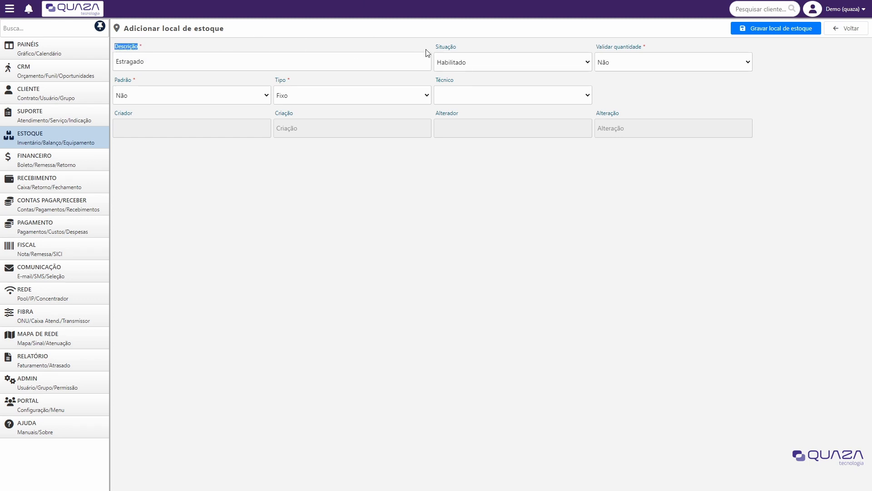
# - Review the Situação options of the new stock location and leave Habilitado selected
pyautogui.moveTo(433, 48); pyautogui.dragTo(466, 50)
pyautogui.click(468, 53)
pyautogui.click(455, 109)
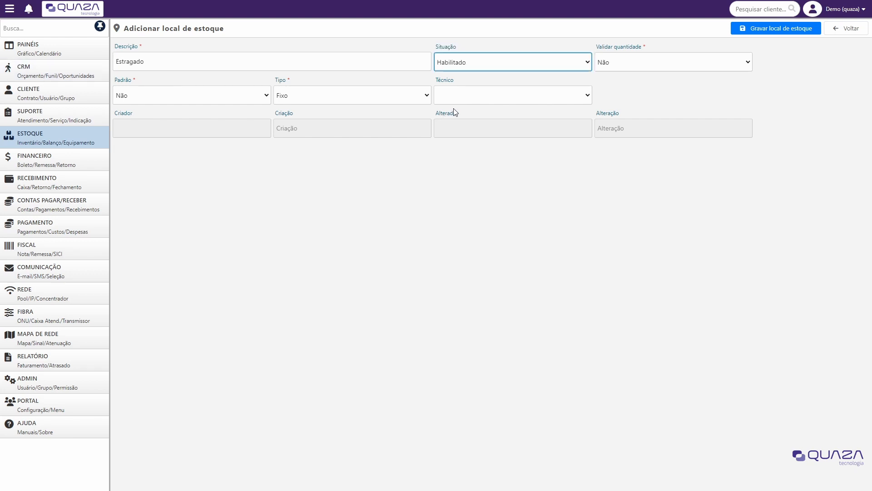
pyautogui.click(478, 61)
pyautogui.click(468, 86)
pyautogui.click(471, 60)
pyautogui.click(465, 76)
# - Set Validar quantidade to Sim for the new stock location
pyautogui.click(628, 61)
pyautogui.click(610, 86)
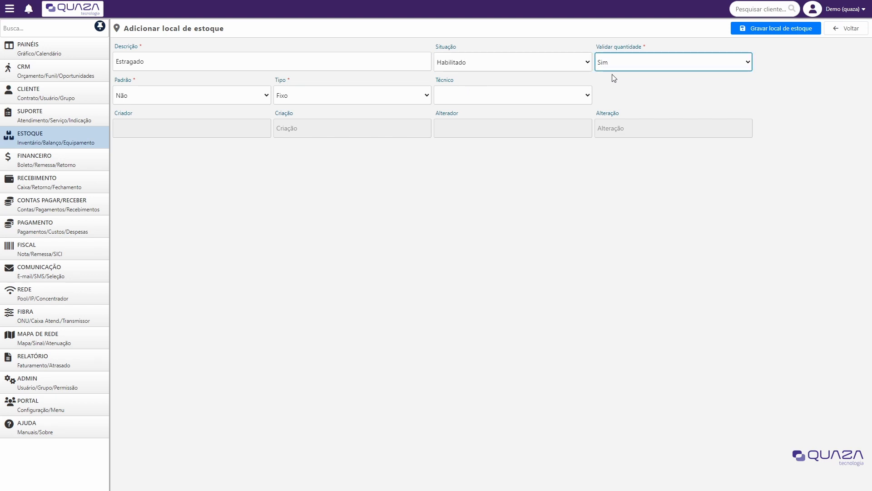
pyautogui.click(613, 64)
pyautogui.click(611, 76)
pyautogui.click(611, 67)
pyautogui.click(610, 86)
pyautogui.moveTo(596, 50); pyautogui.dragTo(642, 52)
pyautogui.click(629, 92)
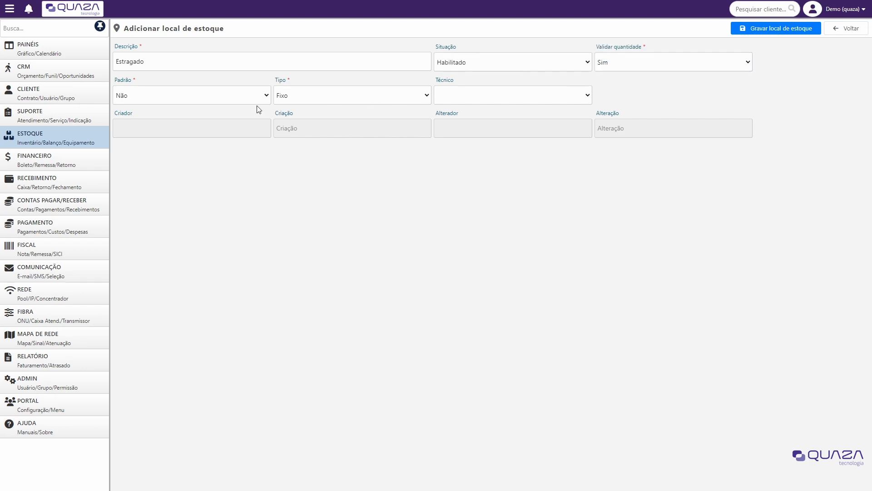
# - Review the Padrão options of the new stock location and leave Não selected
pyautogui.click(133, 119)
pyautogui.click(136, 94)
pyautogui.click(138, 110)
pyautogui.moveTo(116, 81); pyautogui.dragTo(134, 84)
# - Try Móvel as the location's Tipo and switch it back to Fixo, leaving Técnico empty
pyautogui.doubleClick(279, 80)
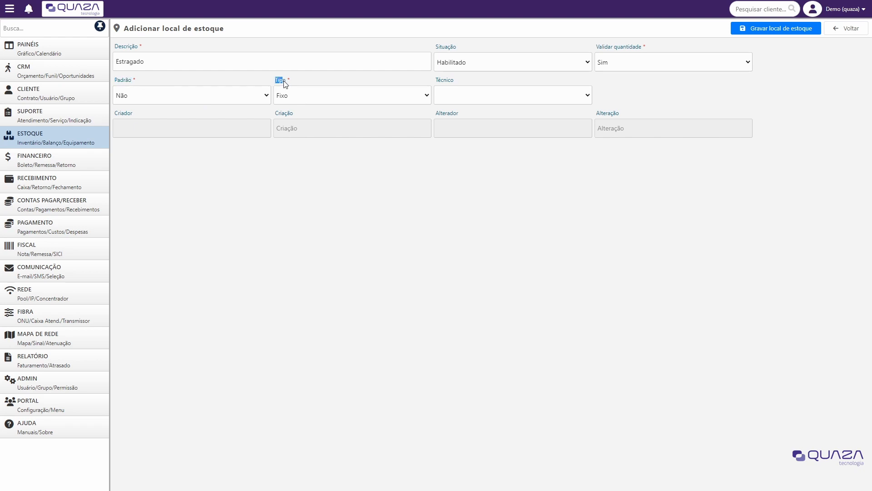
pyautogui.click(301, 99)
pyautogui.click(294, 118)
pyautogui.click(294, 118)
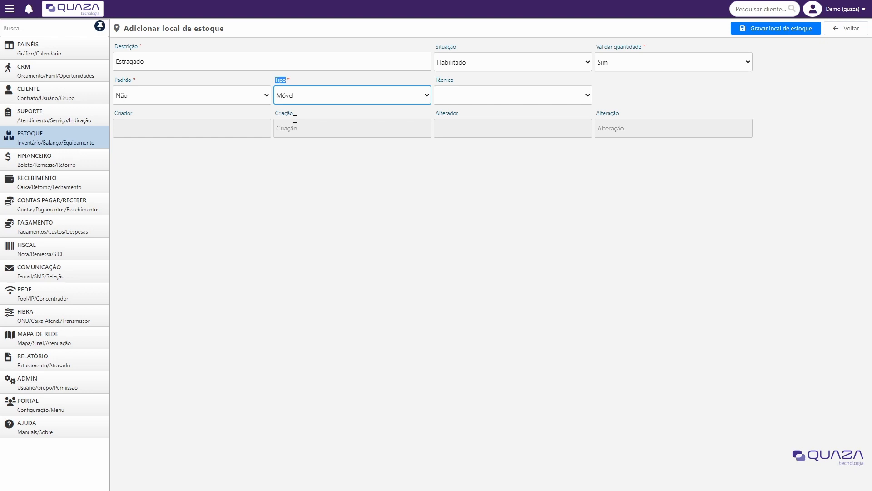
pyautogui.click(318, 84)
pyautogui.click(305, 99)
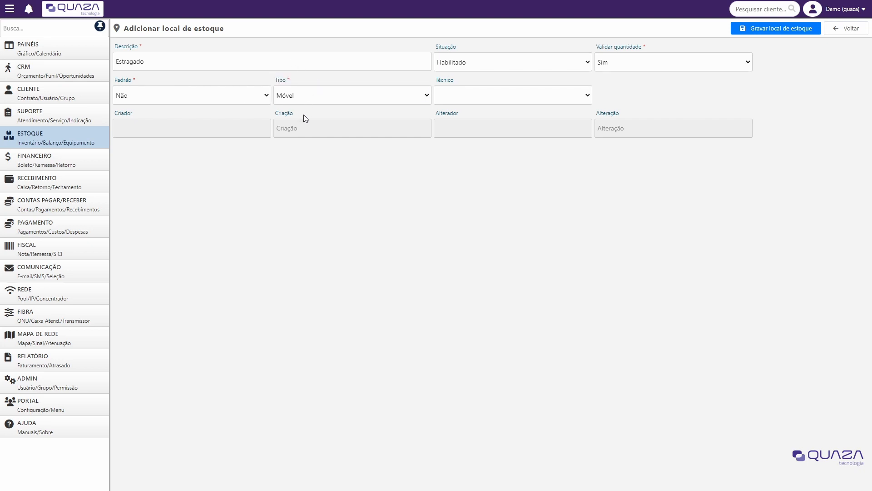
pyautogui.click(305, 117)
pyautogui.click(306, 108)
pyautogui.click(306, 107)
pyautogui.click(324, 83)
pyautogui.doubleClick(438, 80)
pyautogui.click(374, 182)
pyautogui.moveTo(455, 81); pyautogui.dragTo(423, 77)
pyautogui.click(396, 83)
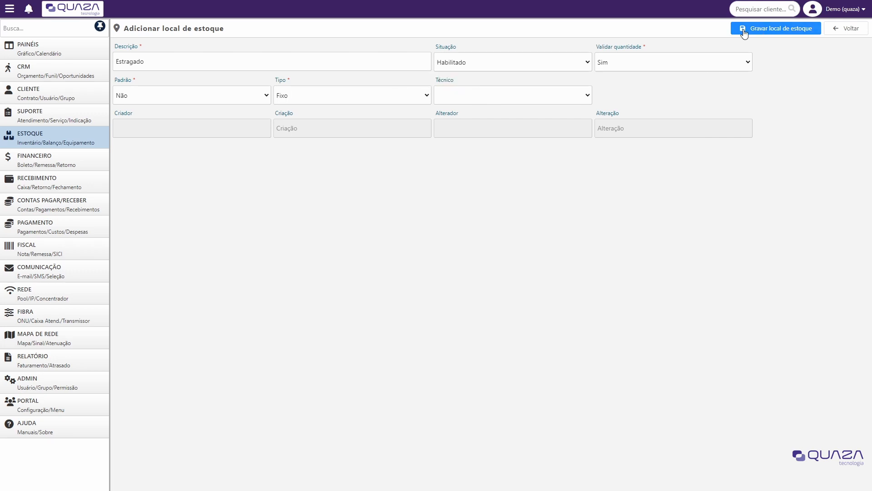
# - Save the Estragado stock location and return to the list of locations
pyautogui.click(762, 31)
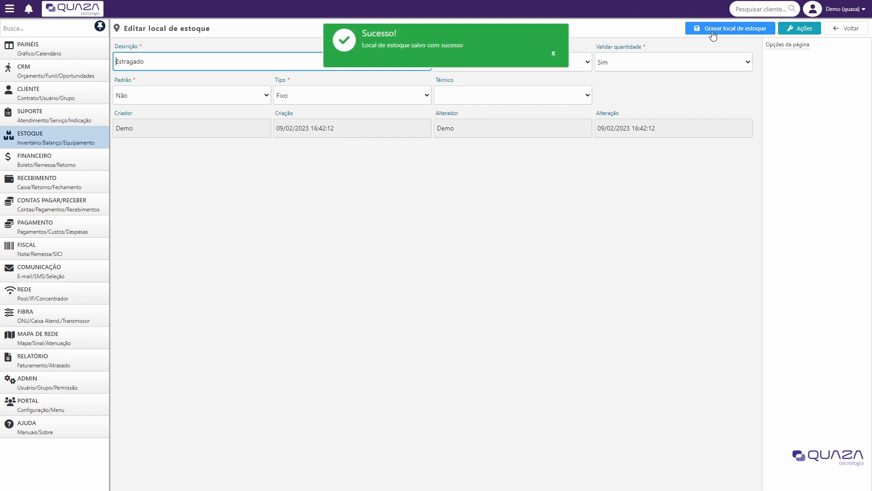
pyautogui.click(839, 34)
pyautogui.click(839, 34)
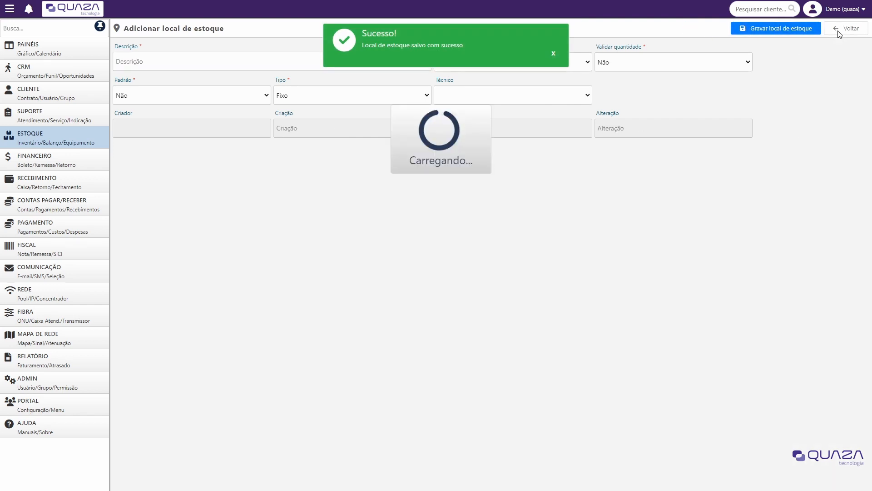
pyautogui.moveTo(229, 223); pyautogui.dragTo(196, 225)
pyautogui.click(228, 266)
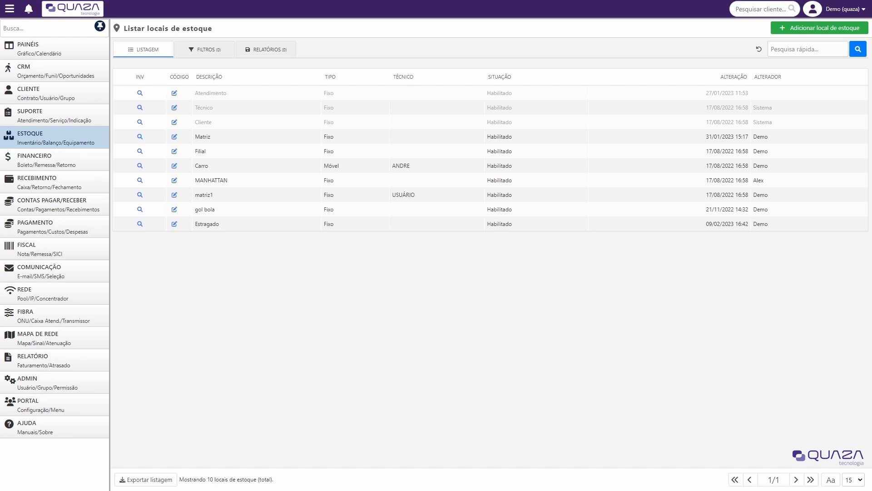
# - Open the stock units list and examine the registered unit descriptions
pyautogui.click(76, 142)
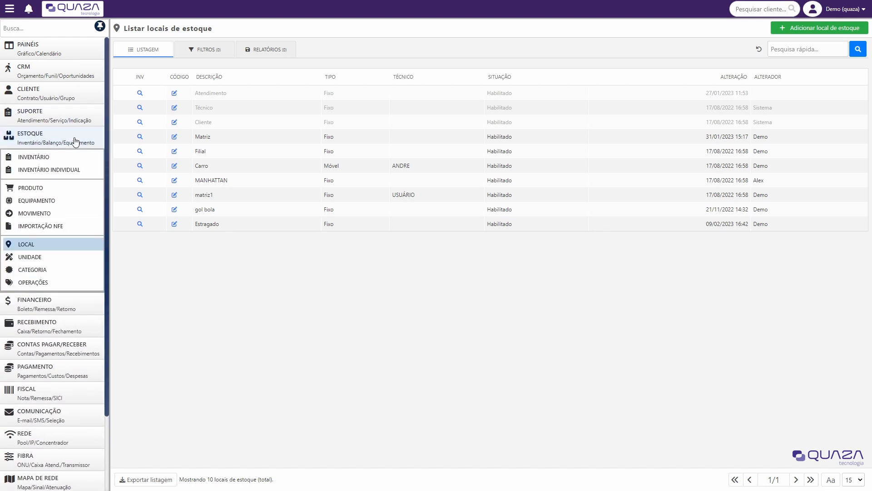
pyautogui.click(50, 262)
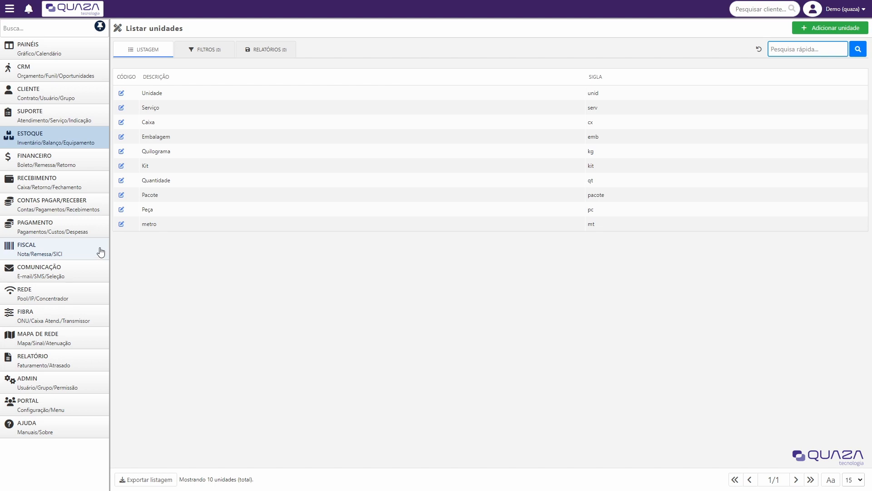
pyautogui.moveTo(169, 94); pyautogui.dragTo(141, 91)
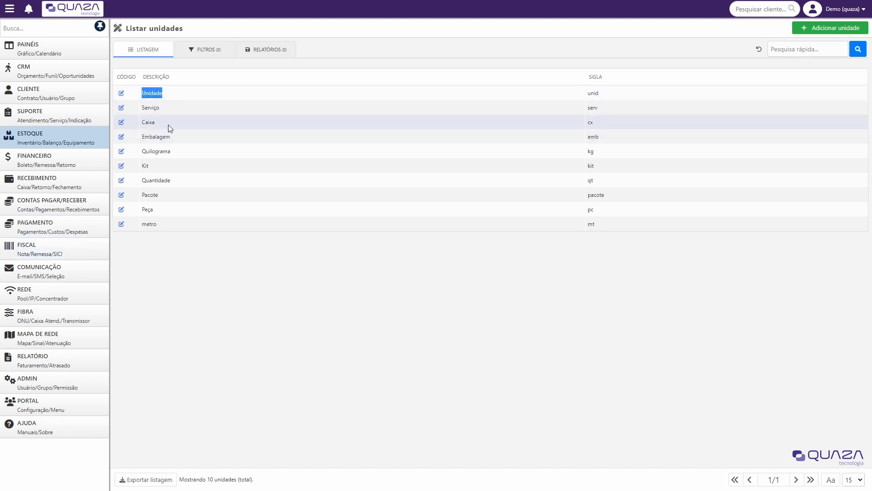
pyautogui.moveTo(169, 125); pyautogui.dragTo(141, 122)
pyautogui.moveTo(156, 169); pyautogui.dragTo(141, 166)
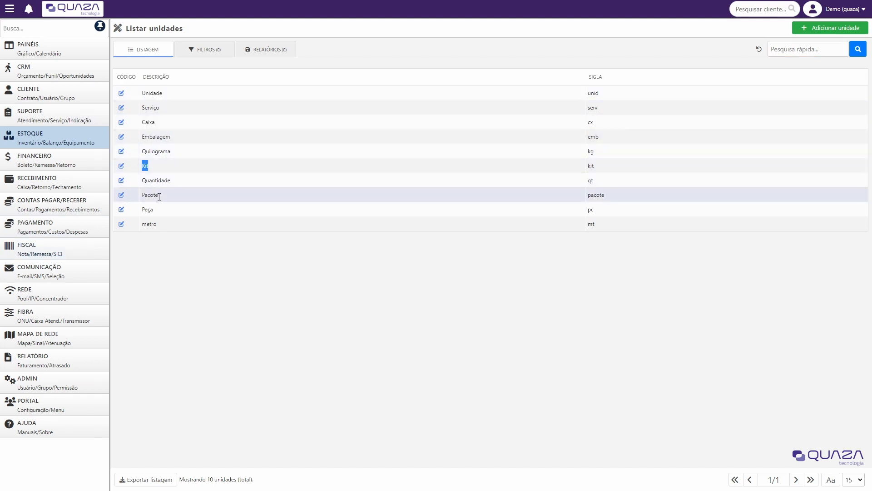
pyautogui.moveTo(160, 196); pyautogui.dragTo(142, 225)
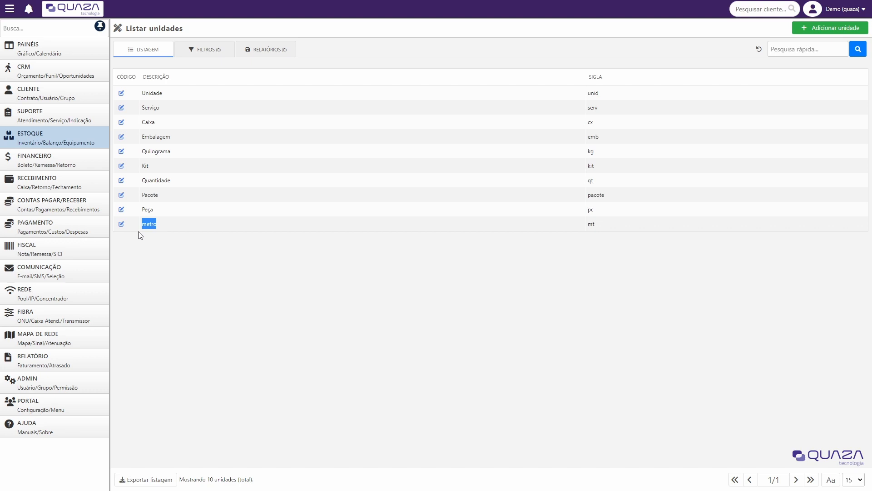
# - Open the product categories list and examine the registered categories, including onu
pyautogui.click(58, 133)
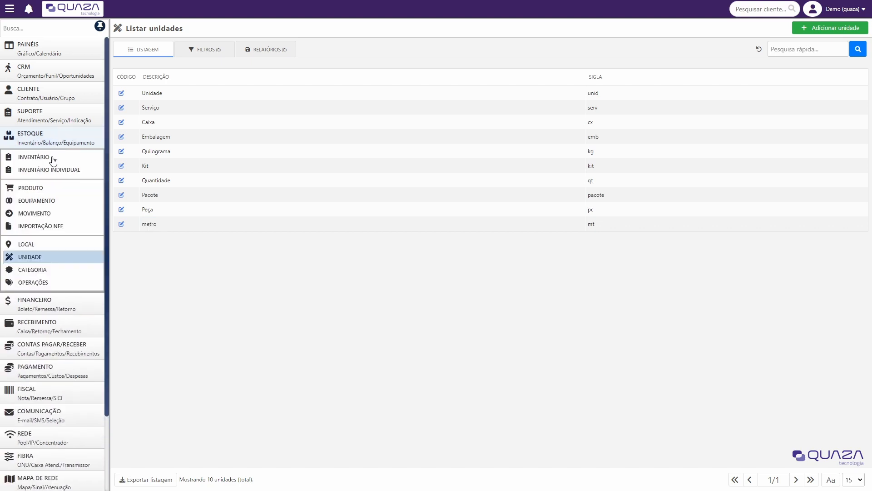
pyautogui.click(40, 272)
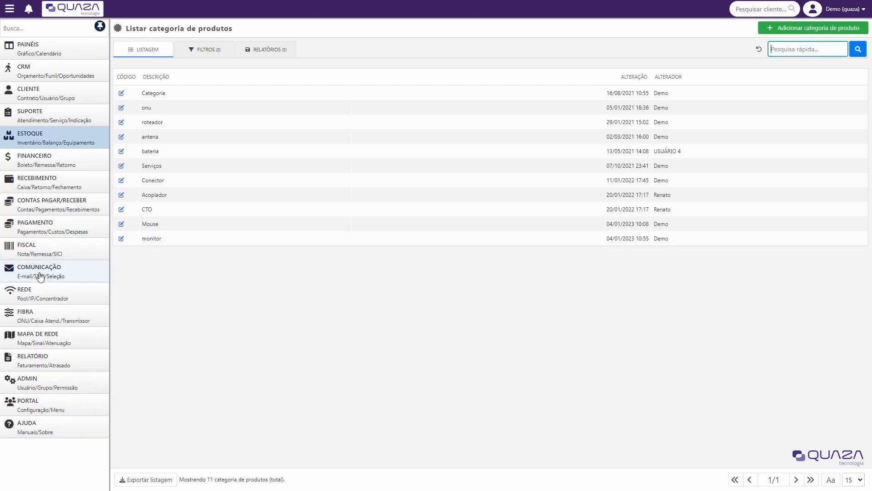
pyautogui.moveTo(173, 242); pyautogui.dragTo(132, 89)
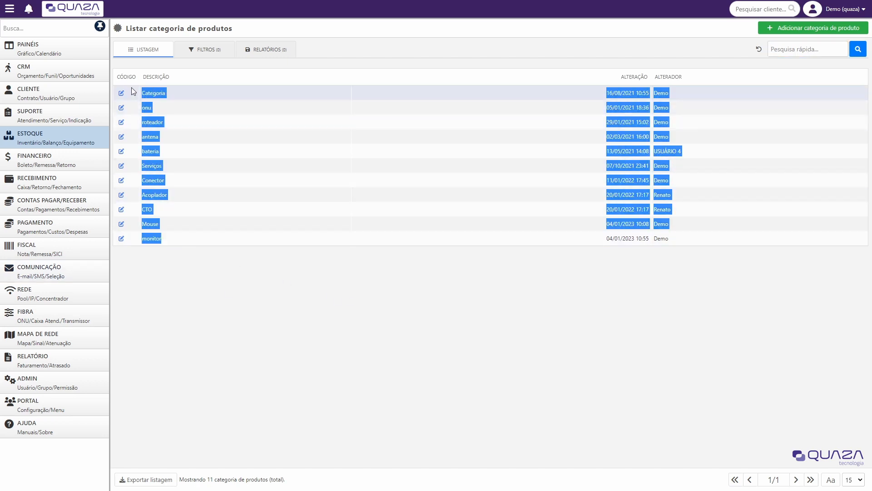
pyautogui.click(243, 277)
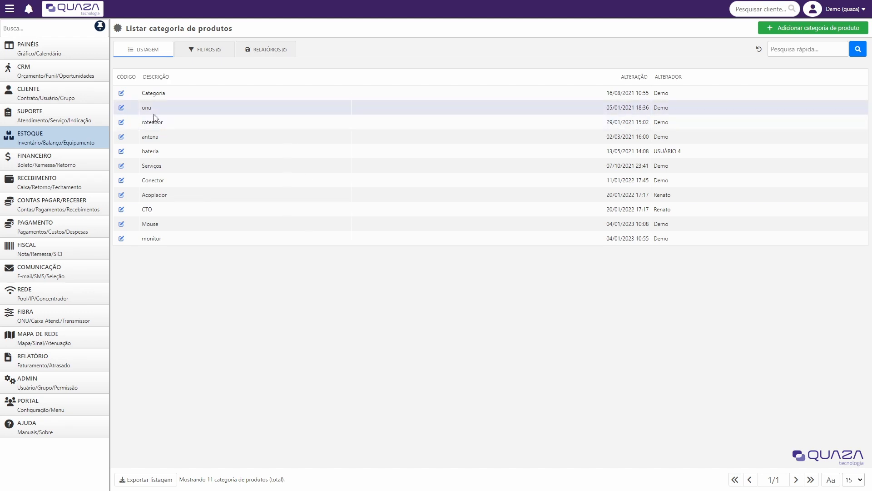
pyautogui.moveTo(155, 110); pyautogui.dragTo(141, 108)
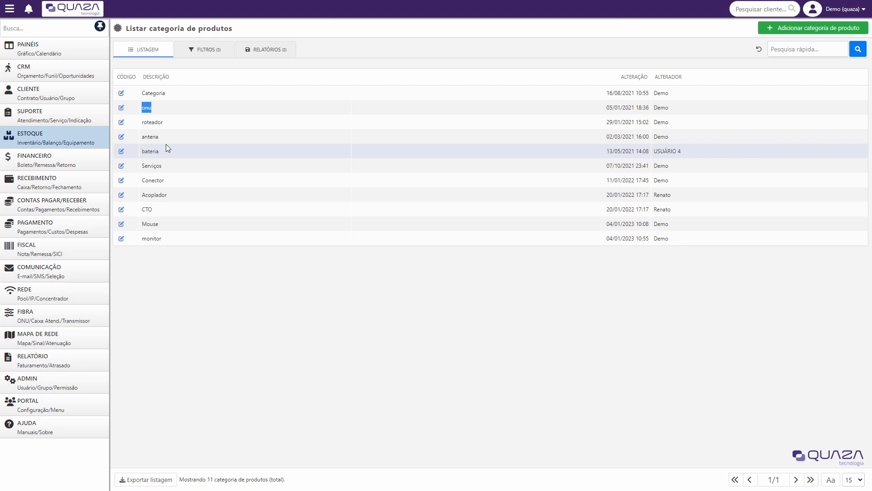
# - Examine the stock operations list, view the form for adding an operation, and go back without saving
pyautogui.click(63, 144)
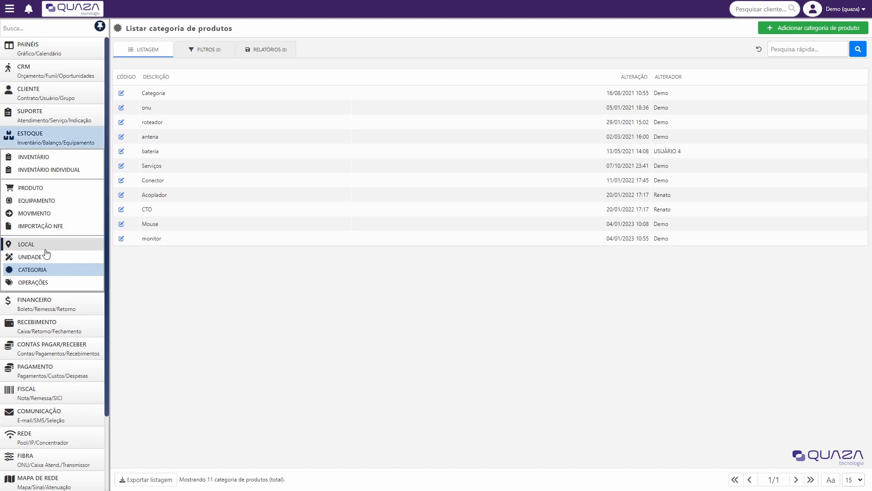
pyautogui.click(44, 279)
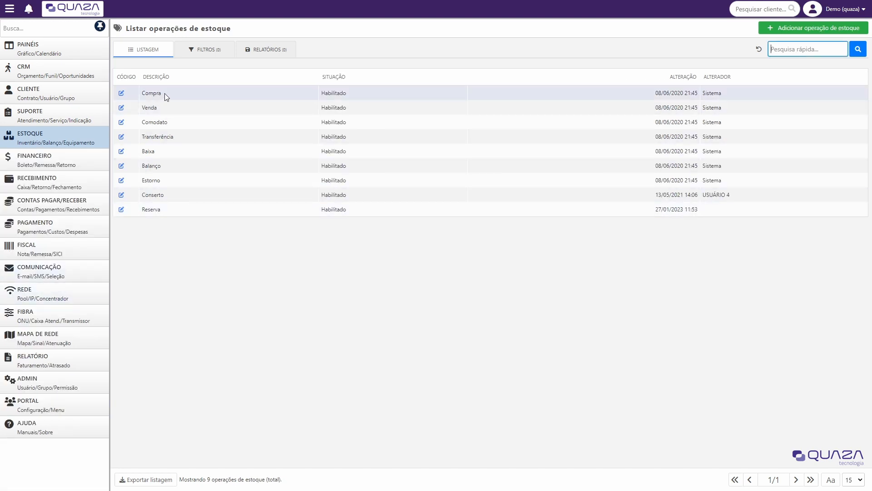
pyautogui.moveTo(162, 94); pyautogui.dragTo(141, 137)
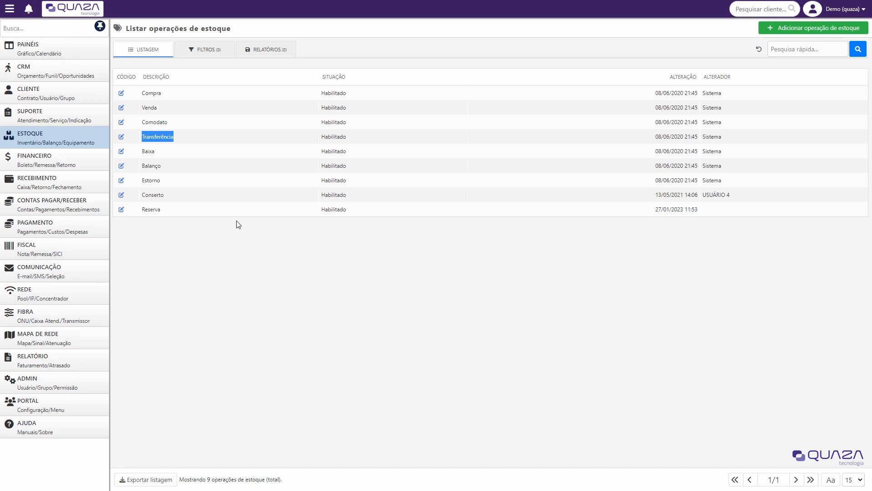
pyautogui.click(787, 30)
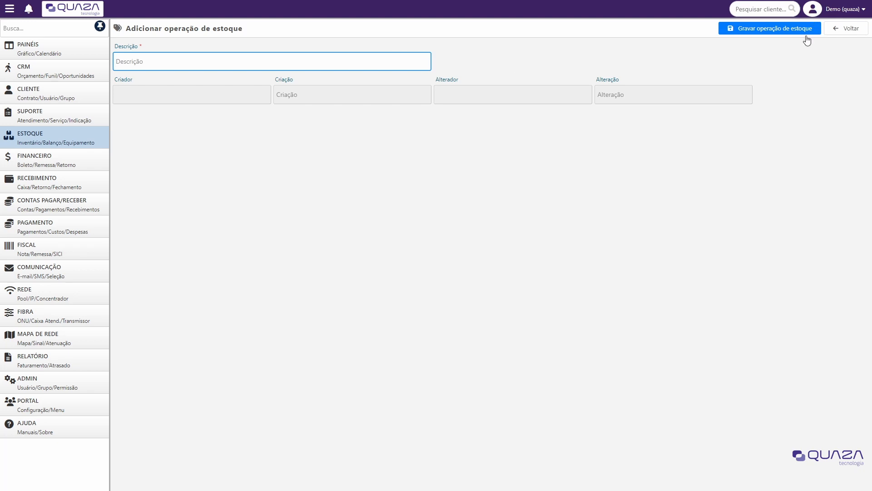
pyautogui.click(847, 31)
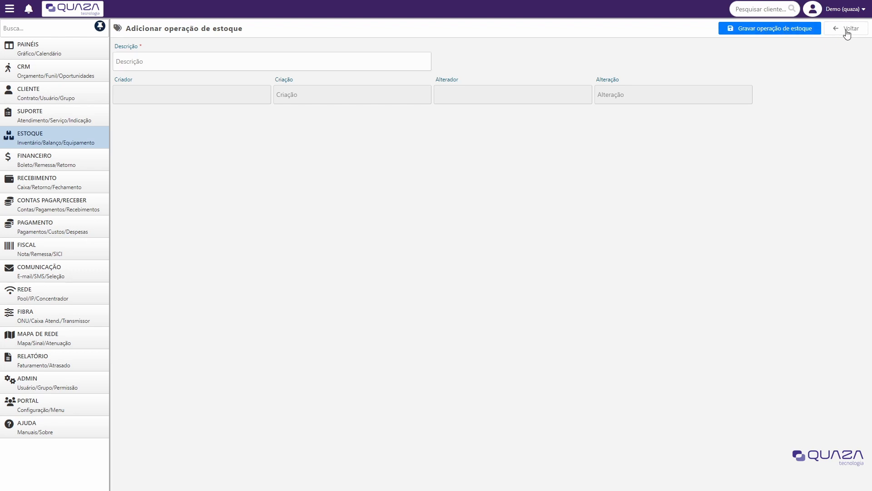
# - Open the product list in stock management and start adding a new product
pyautogui.click(63, 143)
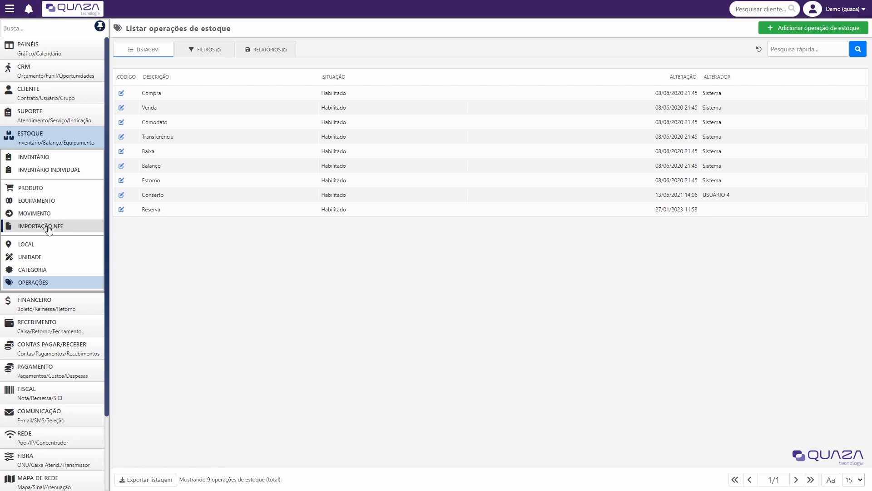
pyautogui.click(31, 187)
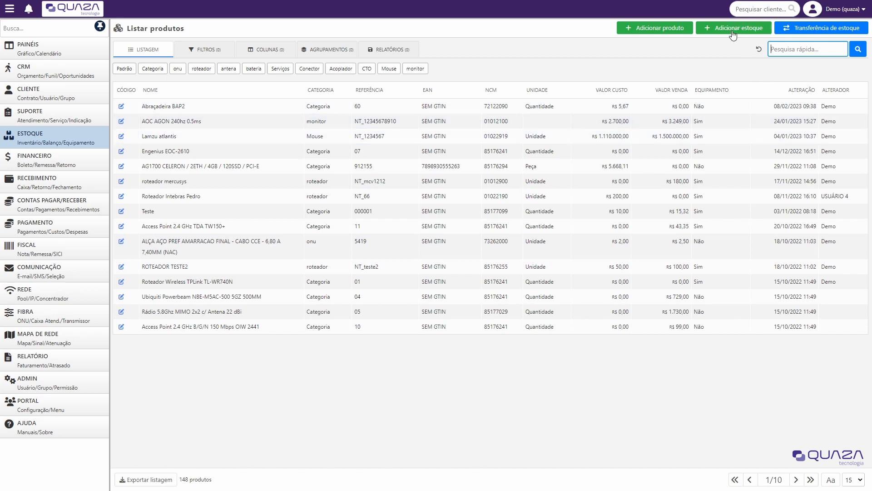
pyautogui.click(681, 30)
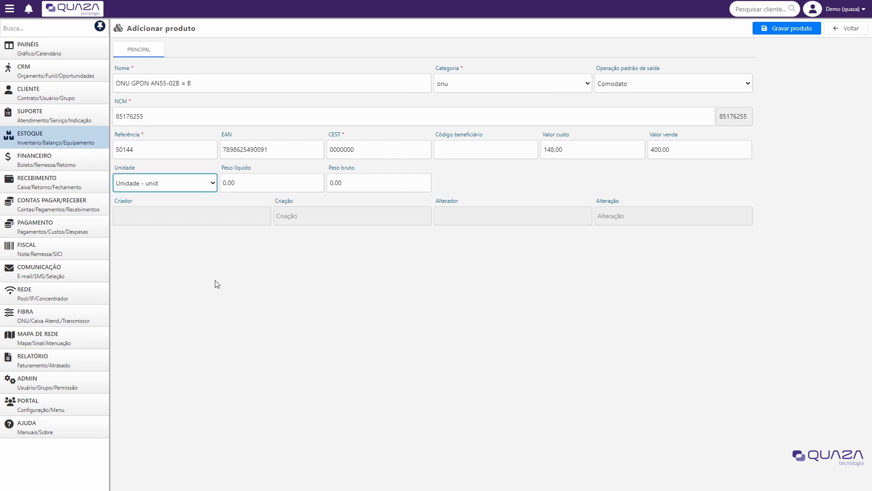
# - Examine the name, category and default output operation fields filled in for the new product
pyautogui.click(218, 292)
pyautogui.doubleClick(119, 68)
pyautogui.click(132, 81)
pyautogui.moveTo(218, 84); pyautogui.dragTo(115, 83)
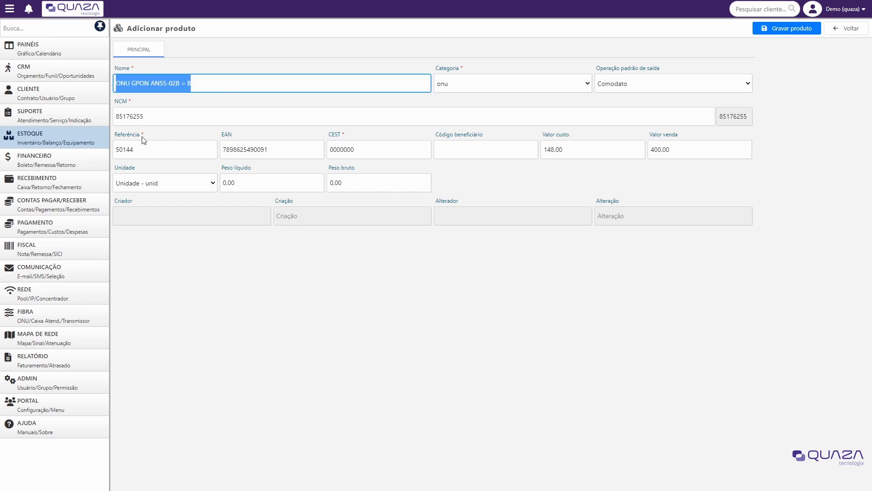
pyautogui.click(190, 318)
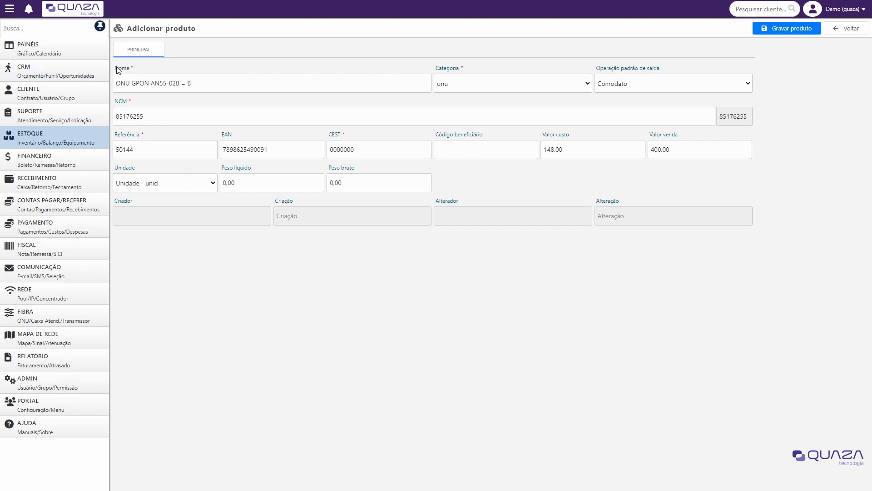
pyautogui.moveTo(118, 69); pyautogui.dragTo(129, 69)
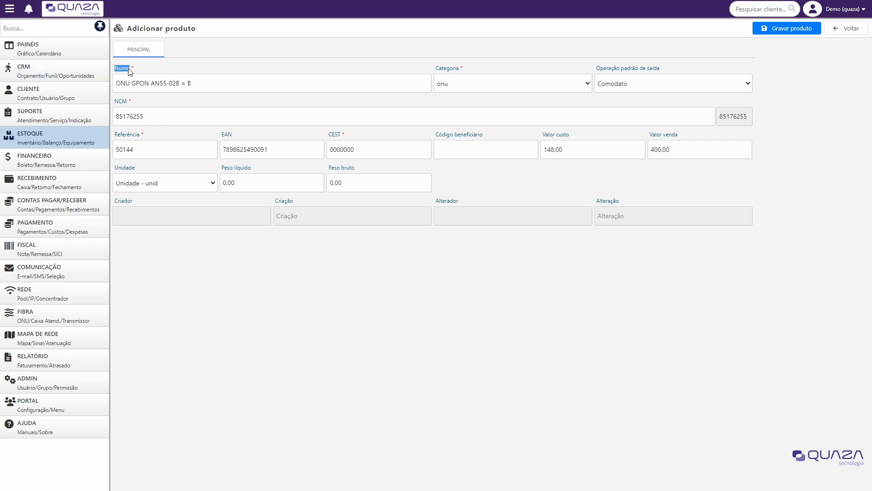
pyautogui.click(435, 71)
pyautogui.moveTo(435, 72); pyautogui.dragTo(460, 71)
pyautogui.click(460, 120)
pyautogui.click(468, 83)
pyautogui.click(460, 115)
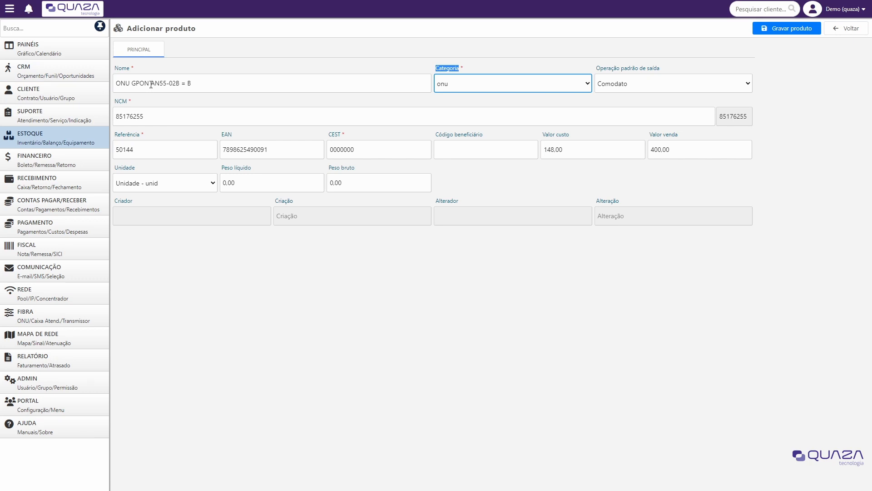
pyautogui.moveTo(151, 85); pyautogui.dragTo(115, 85)
pyautogui.click(231, 70)
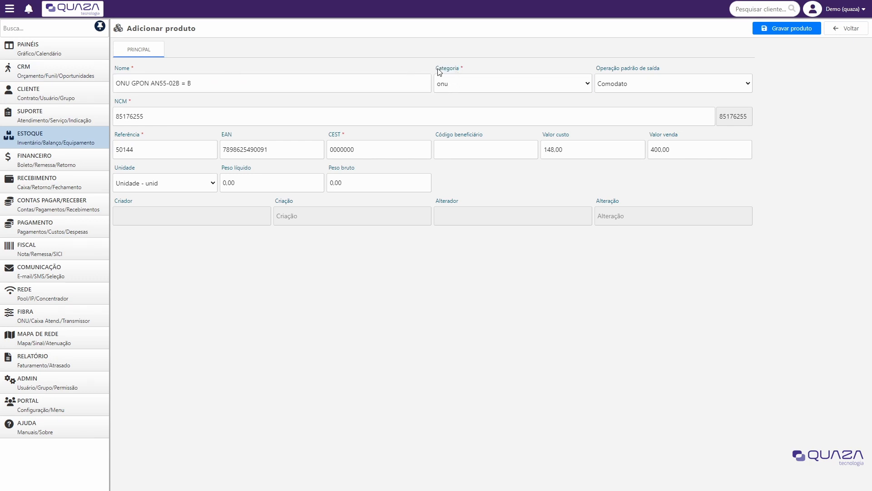
pyautogui.moveTo(438, 69); pyautogui.dragTo(460, 77)
pyautogui.moveTo(594, 70); pyautogui.dragTo(667, 79)
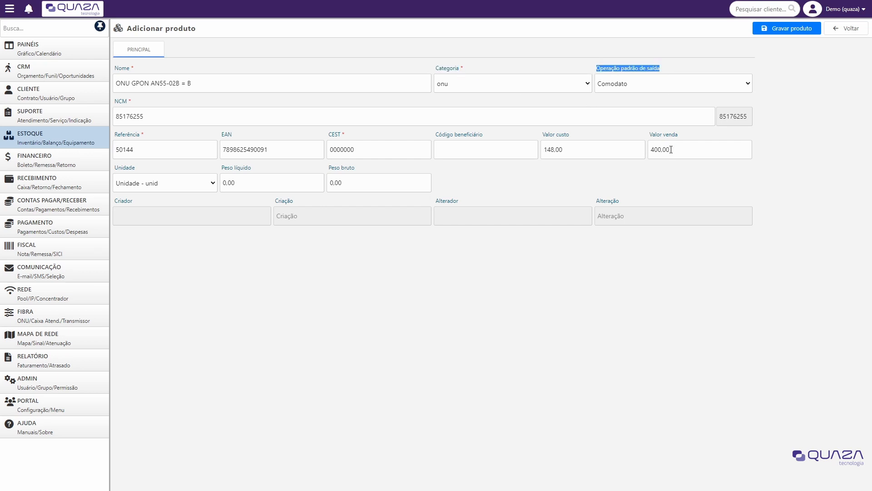
pyautogui.click(636, 84)
pyautogui.click(641, 104)
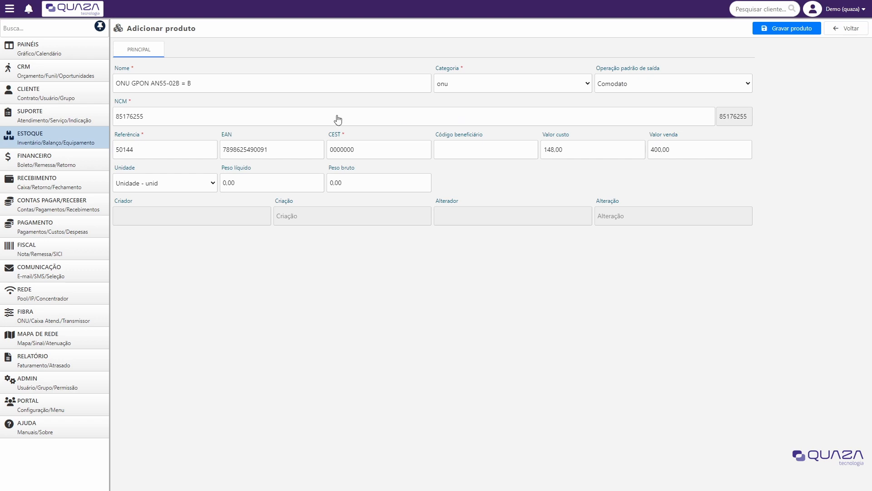
# - Examine the new product's NCM, reference, EAN, CEST, beneficiary code, cost and sale value fields
pyautogui.moveTo(113, 102); pyautogui.dragTo(128, 104)
pyautogui.click(143, 107)
pyautogui.moveTo(114, 135); pyautogui.dragTo(140, 136)
pyautogui.moveTo(222, 135); pyautogui.dragTo(234, 137)
pyautogui.moveTo(329, 141)
pyautogui.mouseDown()
pyautogui.moveTo(356, 148)
pyautogui.moveTo(328, 148)
pyautogui.mouseUp()
pyautogui.click(355, 142)
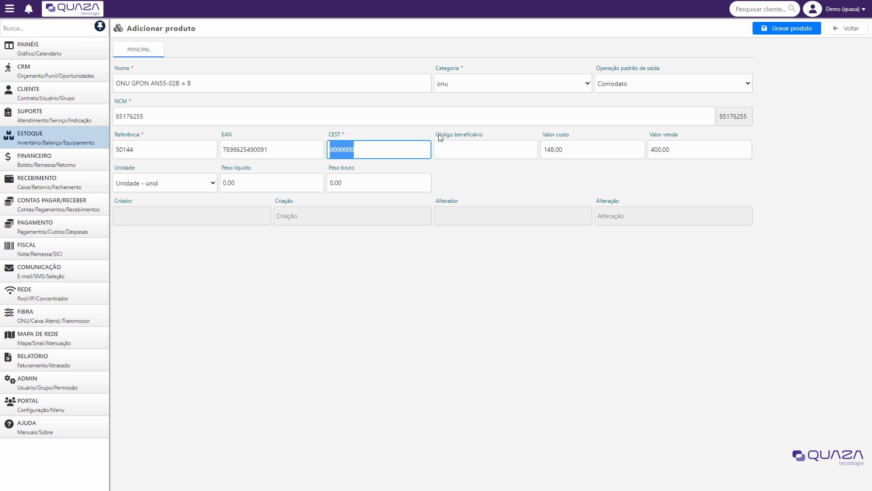
pyautogui.moveTo(438, 138); pyautogui.dragTo(489, 141)
pyautogui.click(493, 139)
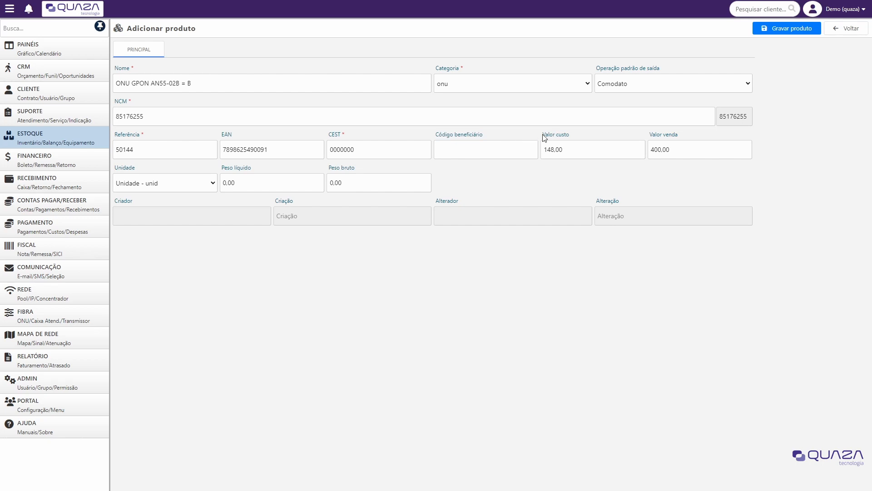
pyautogui.moveTo(545, 137); pyautogui.dragTo(583, 133)
pyautogui.moveTo(638, 137); pyautogui.dragTo(682, 140)
# - Examine the new product's unit options and its net and gross weight fields
pyautogui.moveTo(160, 175); pyautogui.dragTo(114, 170)
pyautogui.click(147, 221)
pyautogui.click(175, 182)
pyautogui.click(162, 230)
pyautogui.click(166, 188)
pyautogui.click(153, 280)
pyautogui.click(166, 191)
pyautogui.click(159, 208)
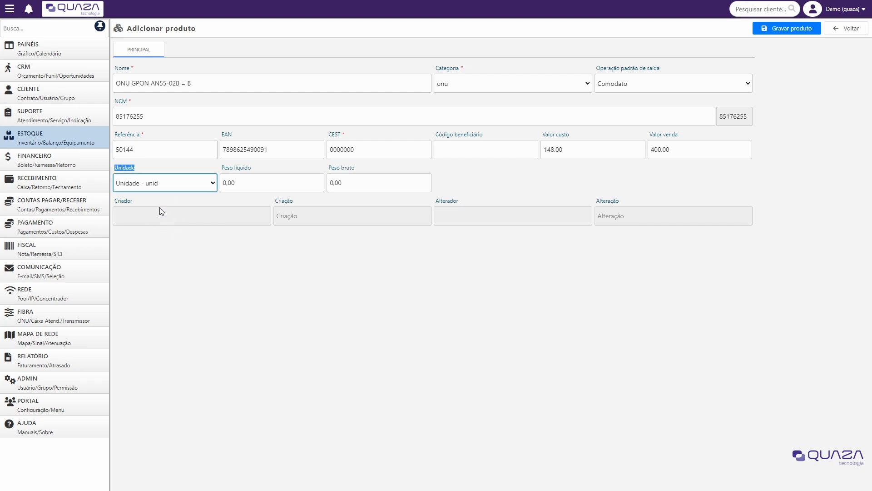
pyautogui.click(167, 168)
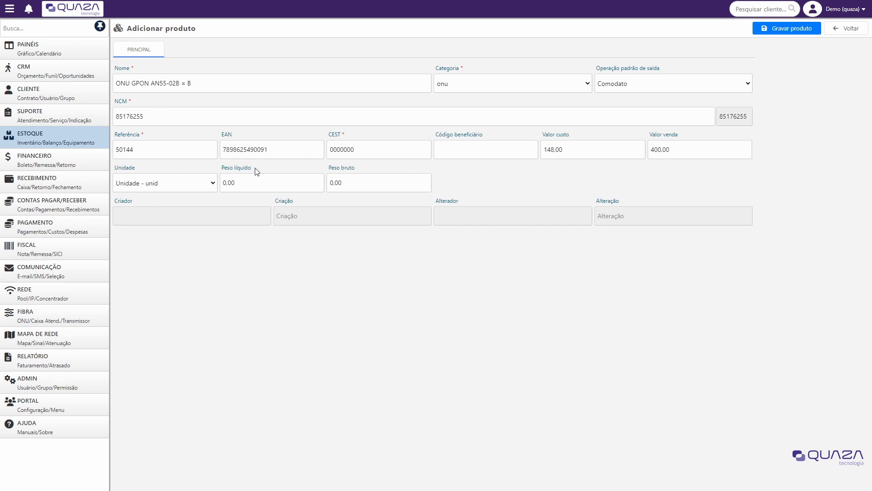
pyautogui.moveTo(249, 168); pyautogui.dragTo(219, 168)
pyautogui.moveTo(358, 171); pyautogui.dragTo(330, 169)
# - Save the new product ONU GPON AN55-02B = B and dismiss the notification
pyautogui.click(449, 181)
pyautogui.click(782, 30)
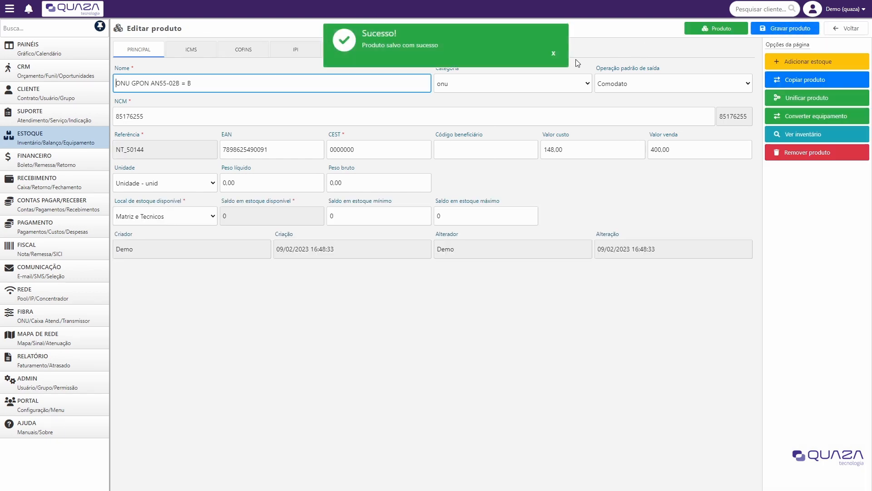
pyautogui.click(554, 54)
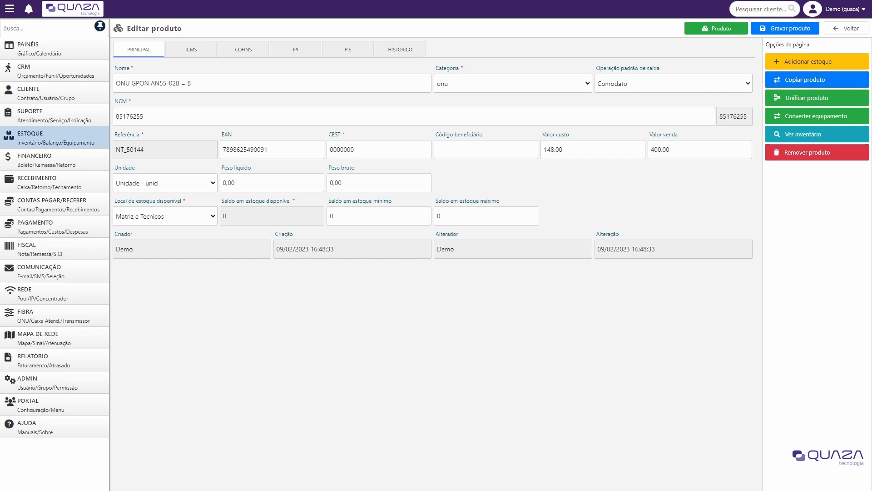
# - Review the saved product's ICMS, COFINS, IPI, PIS and history sections, and return to its main data
pyautogui.click(188, 49)
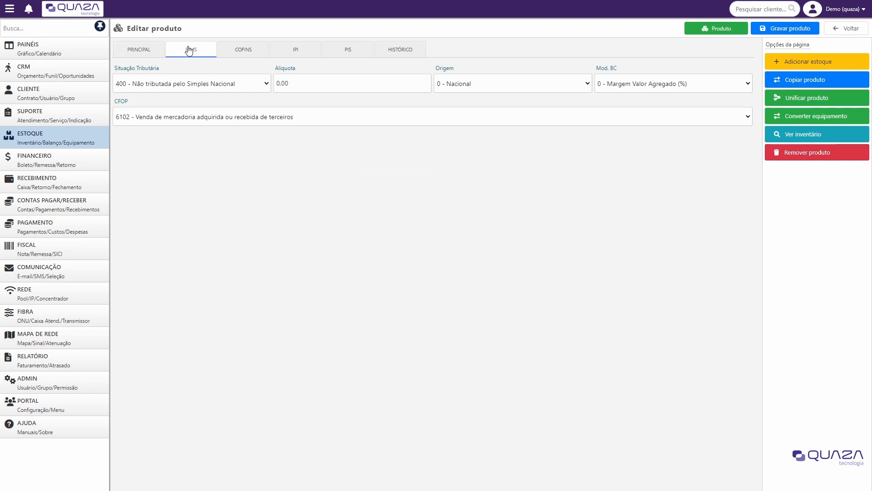
pyautogui.click(234, 53)
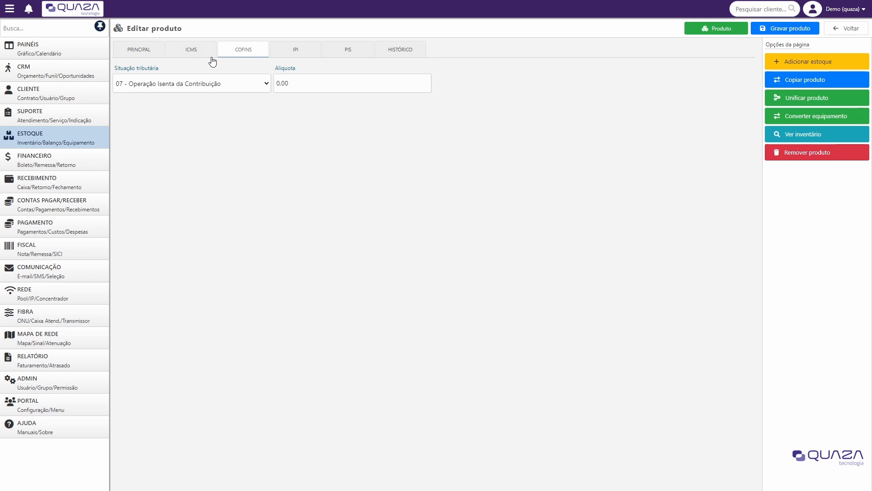
pyautogui.click(295, 52)
pyautogui.click(352, 51)
pyautogui.click(388, 53)
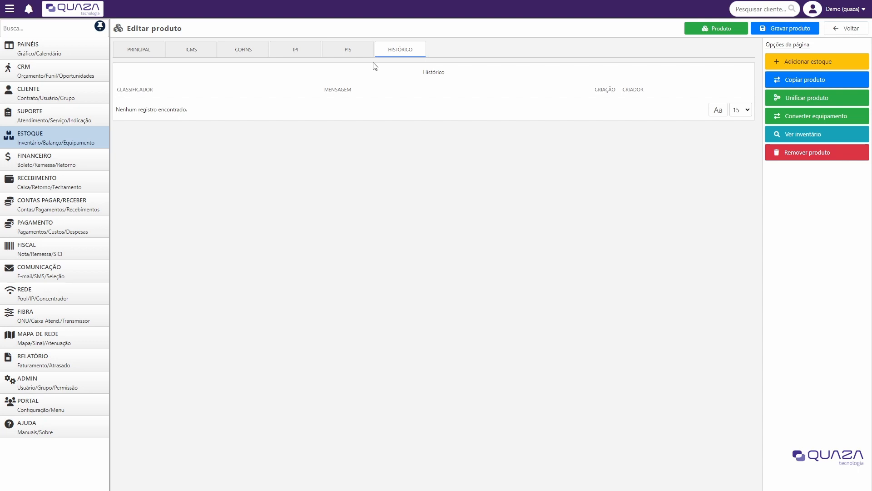
pyautogui.click(144, 53)
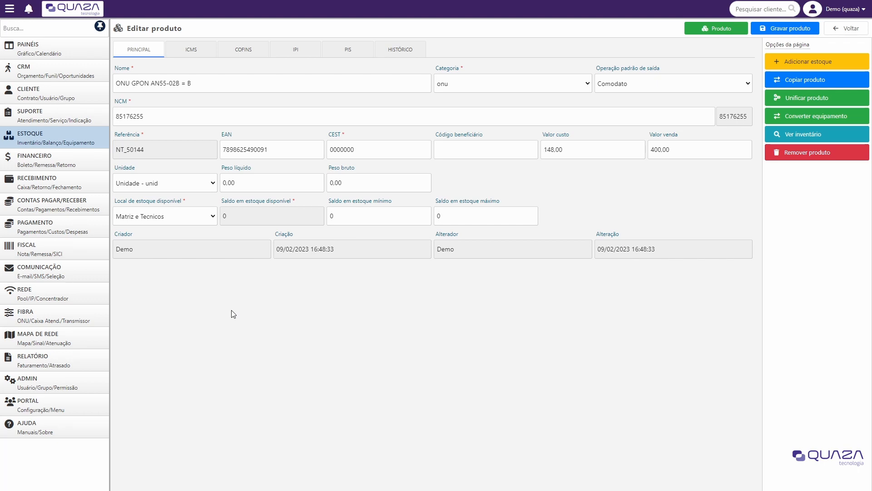
# - Start a stock entry for the ONU product and set its location to Matriz
pyautogui.click(802, 64)
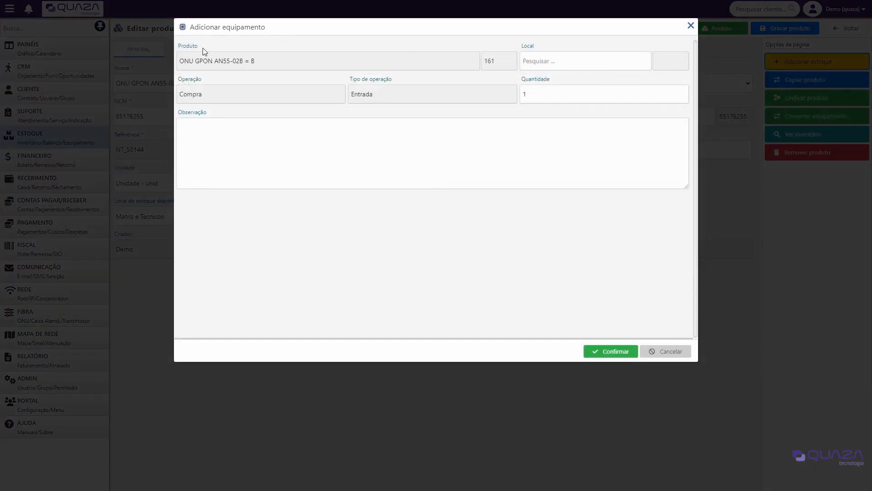
pyautogui.moveTo(199, 46); pyautogui.dragTo(182, 45)
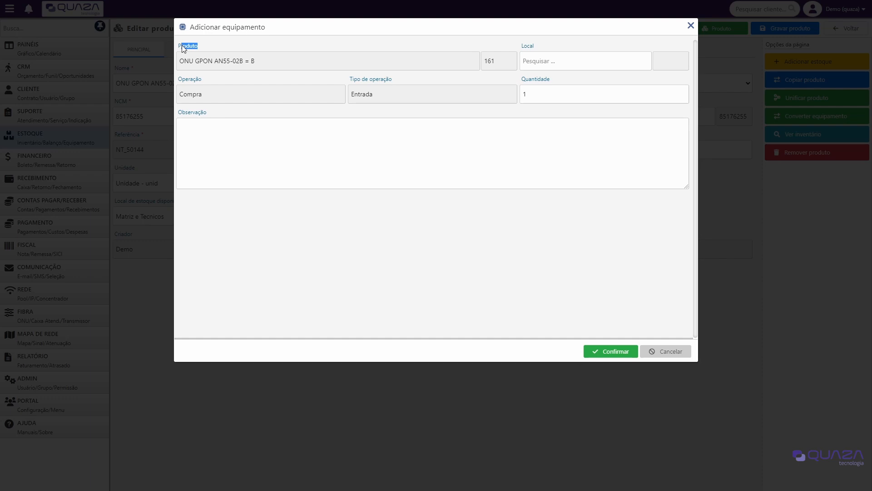
pyautogui.click(278, 49)
pyautogui.moveTo(520, 45); pyautogui.dragTo(536, 48)
pyautogui.click(525, 61)
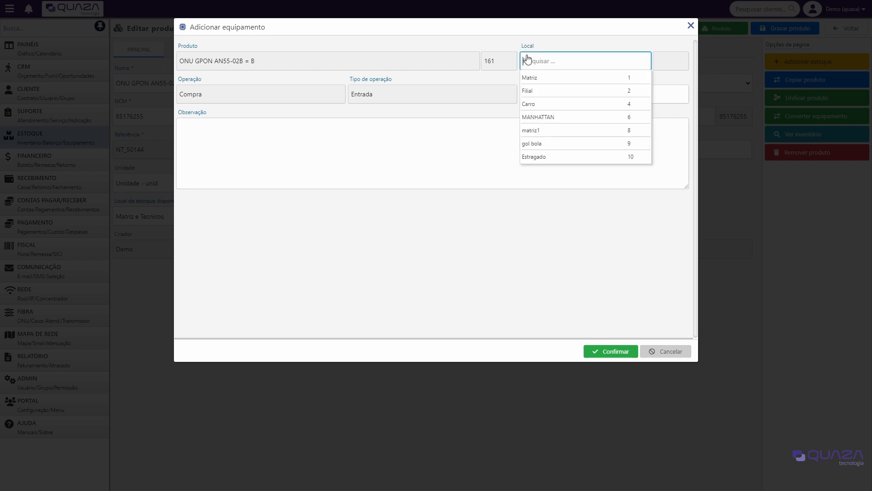
pyautogui.click(540, 78)
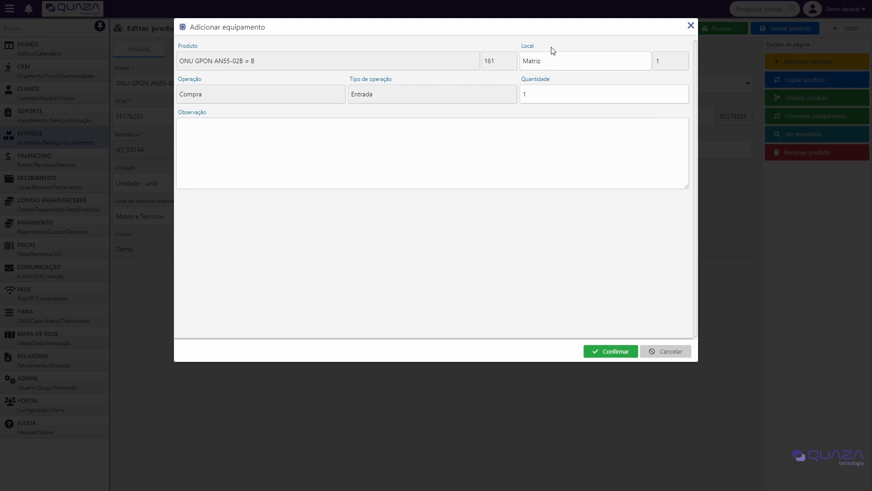
# - Enter "NF: xxxxx" as the stock entry's observation and set its quantity to 5
pyautogui.click(259, 127)
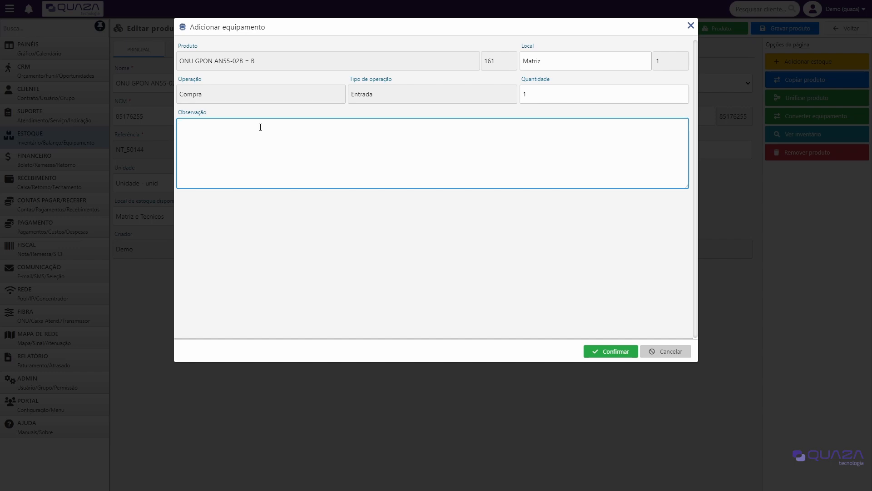
pyautogui.write('NF: xxxxx')
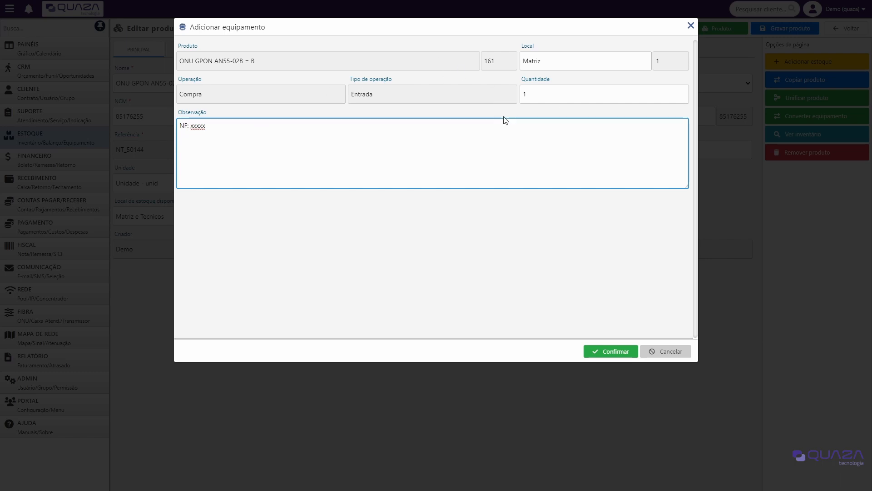
pyautogui.hotkey('shift', 'Tab')
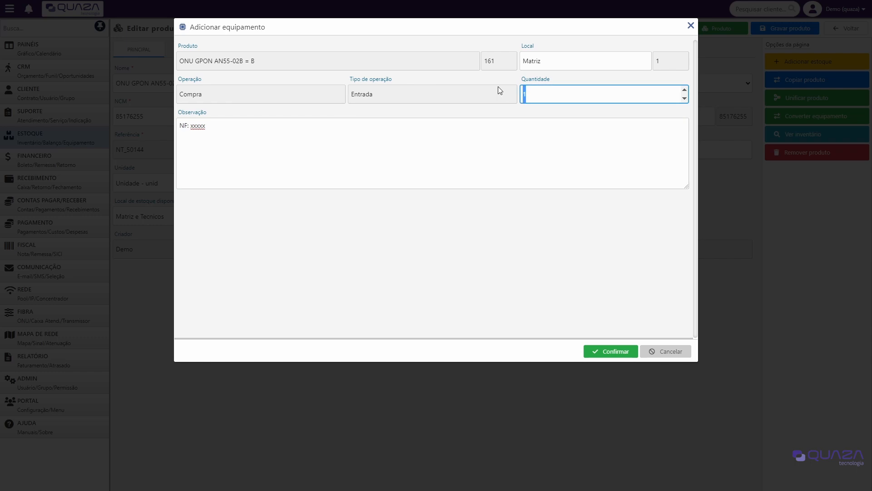
pyautogui.write('5')
pyautogui.click(353, 136)
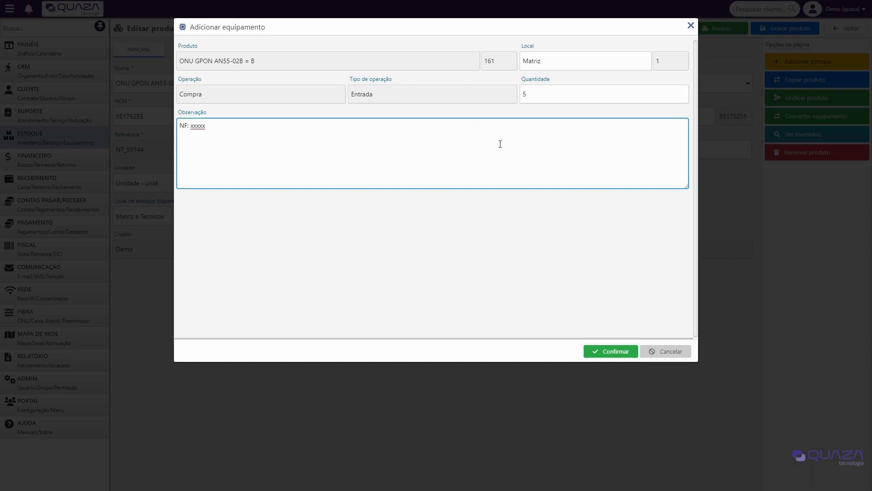
# - Check the stock entry's location, quantity and observation, and confirm the entry
pyautogui.moveTo(538, 47); pyautogui.dragTo(513, 46)
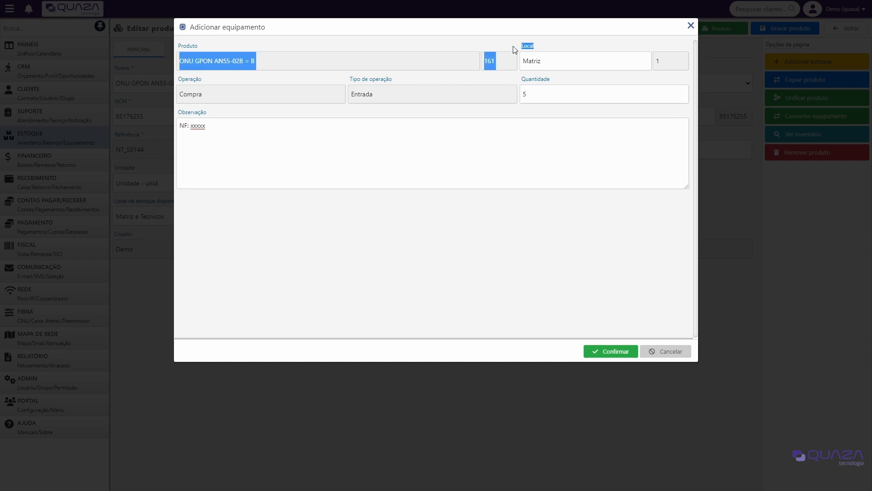
pyautogui.click(543, 50)
pyautogui.moveTo(559, 82); pyautogui.dragTo(528, 79)
pyautogui.click(503, 120)
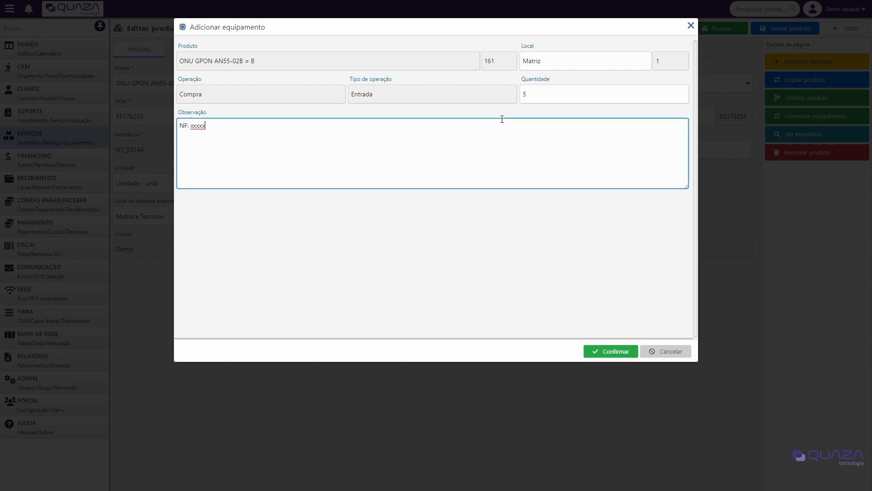
pyautogui.moveTo(215, 115); pyautogui.dragTo(176, 113)
pyautogui.click(593, 264)
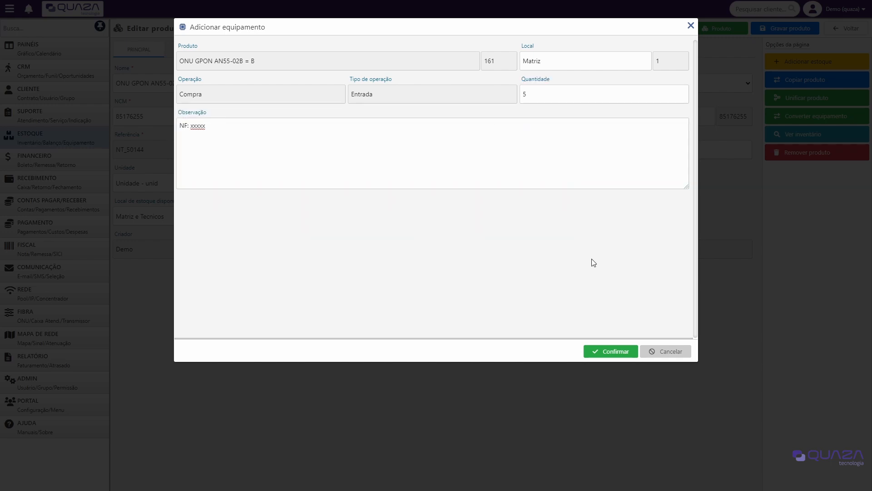
pyautogui.click(610, 356)
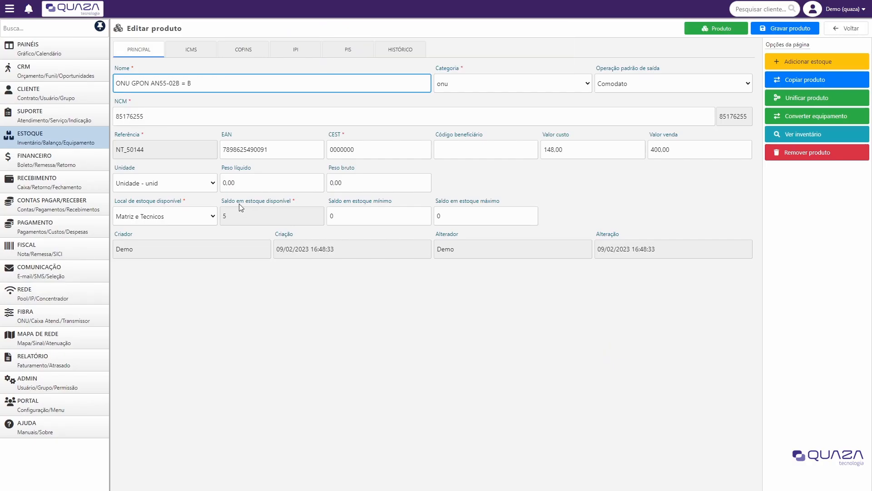
# - Check the product's available stock balance
pyautogui.moveTo(222, 201); pyautogui.dragTo(290, 203)
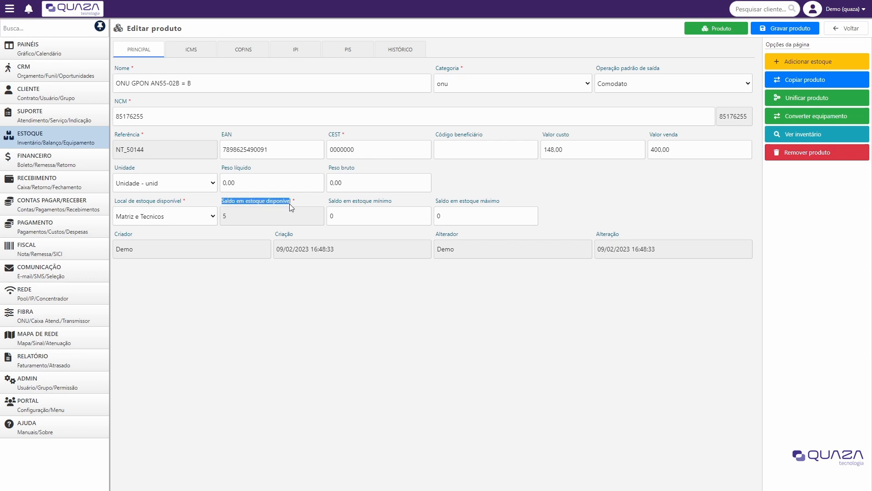
pyautogui.click(235, 216)
pyautogui.click(274, 303)
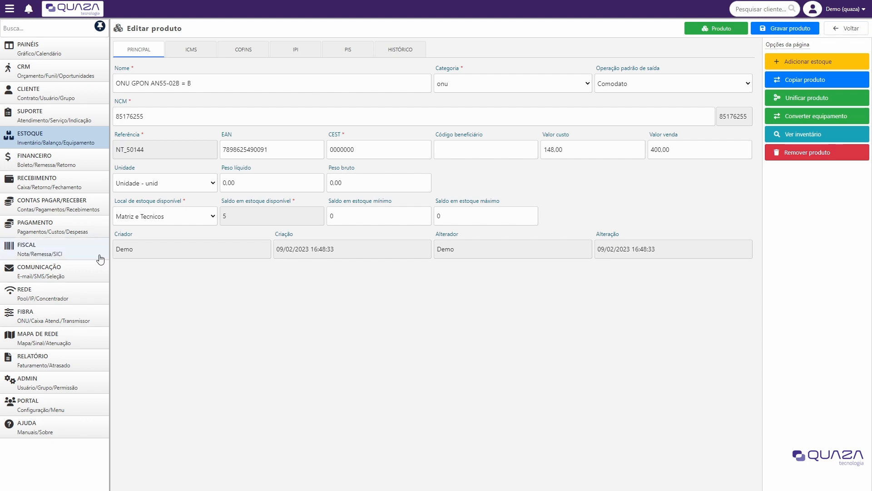
pyautogui.click(68, 140)
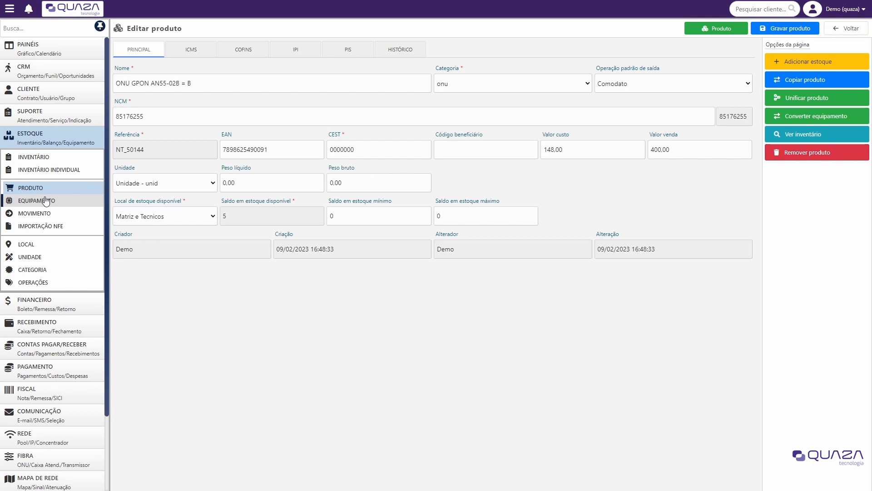
pyautogui.doubleClick(127, 83)
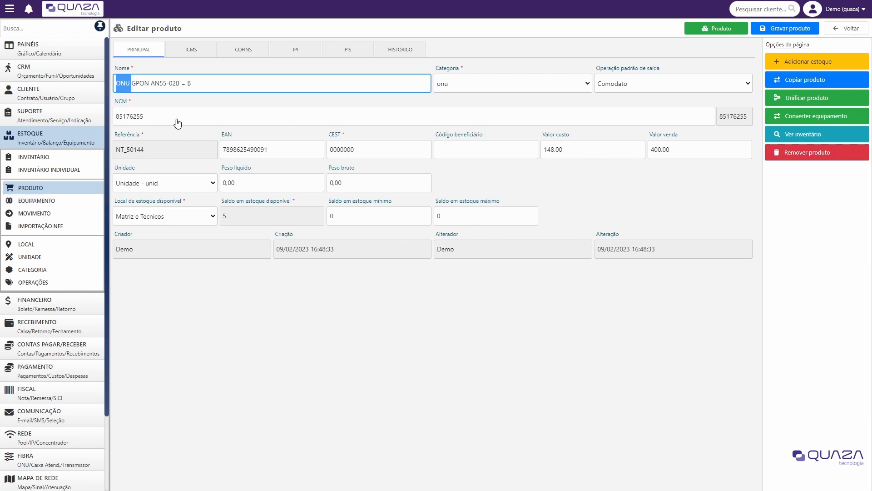
pyautogui.click(717, 29)
pyautogui.click(220, 87)
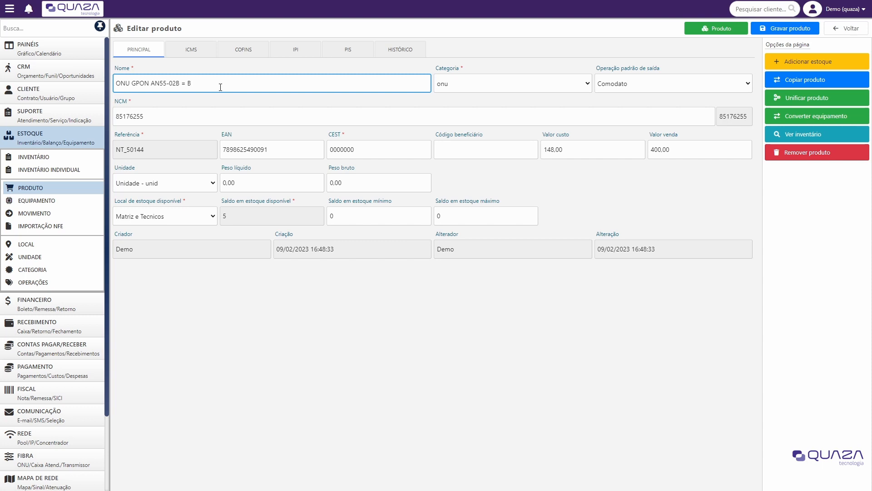
pyautogui.click(29, 189)
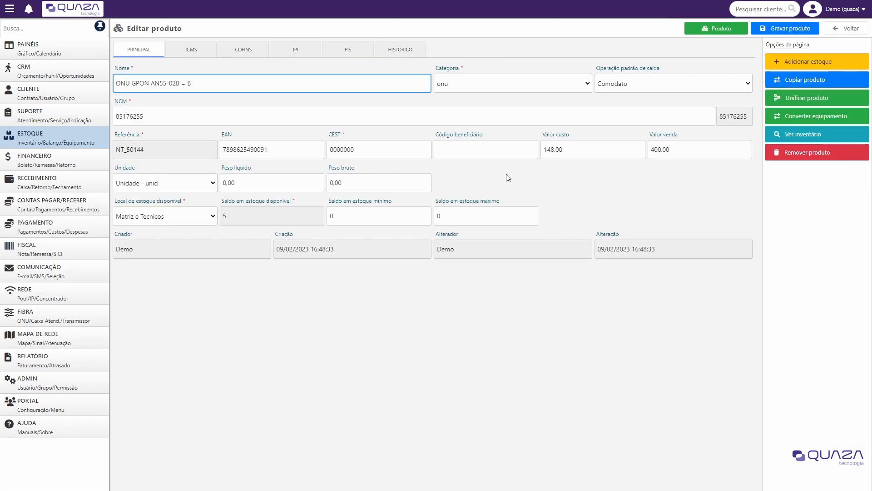
# - Return to the product list, copy the new ONU product's name and check its category, reference and EAN
pyautogui.click(608, 215)
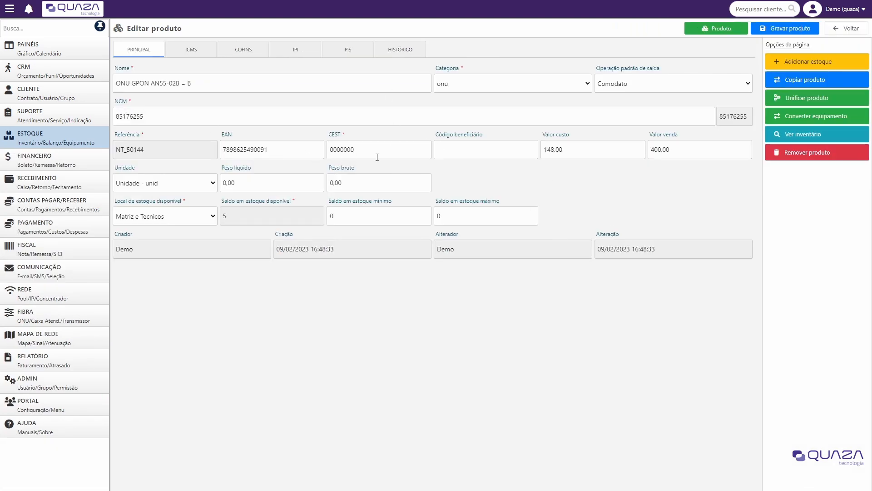
pyautogui.click(854, 30)
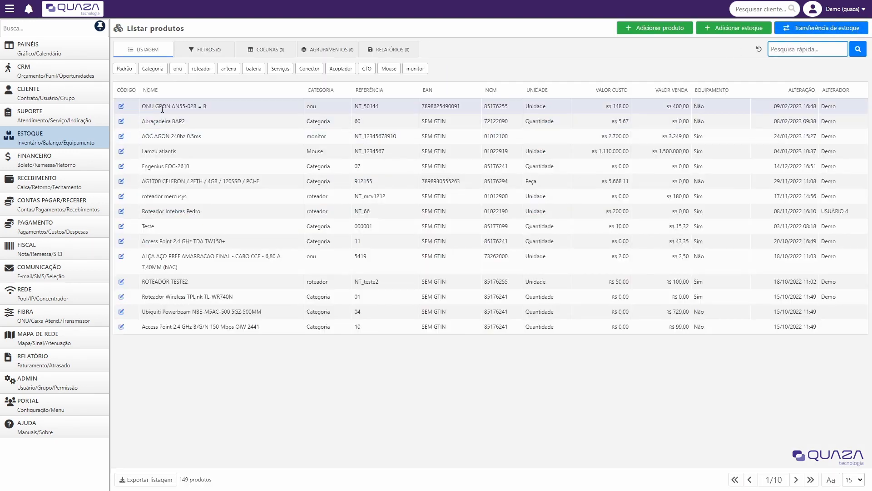
pyautogui.moveTo(214, 107); pyautogui.dragTo(134, 110)
pyautogui.hotkey('ctrl', 'c')
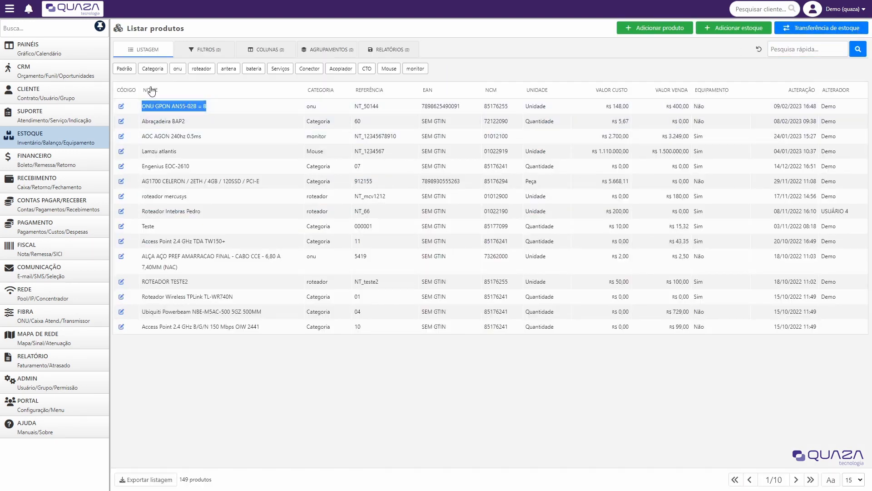
pyautogui.click(319, 109)
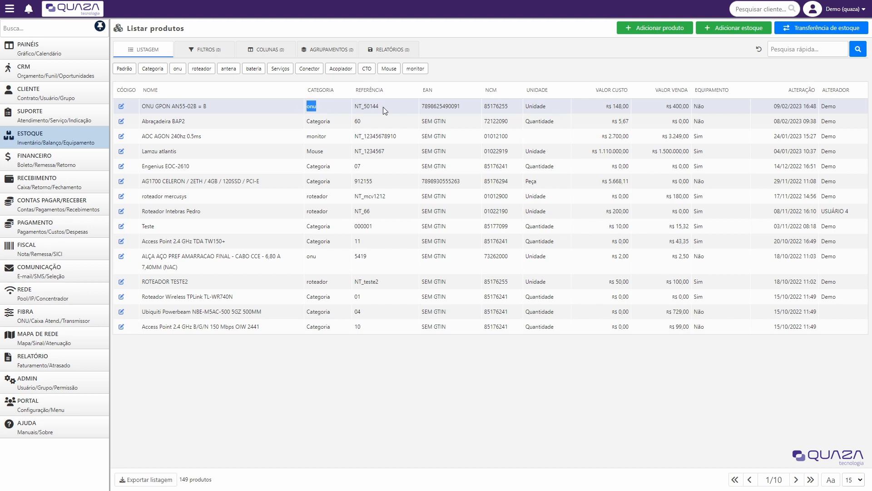
pyautogui.moveTo(383, 107); pyautogui.dragTo(343, 105)
pyautogui.moveTo(470, 105); pyautogui.dragTo(411, 108)
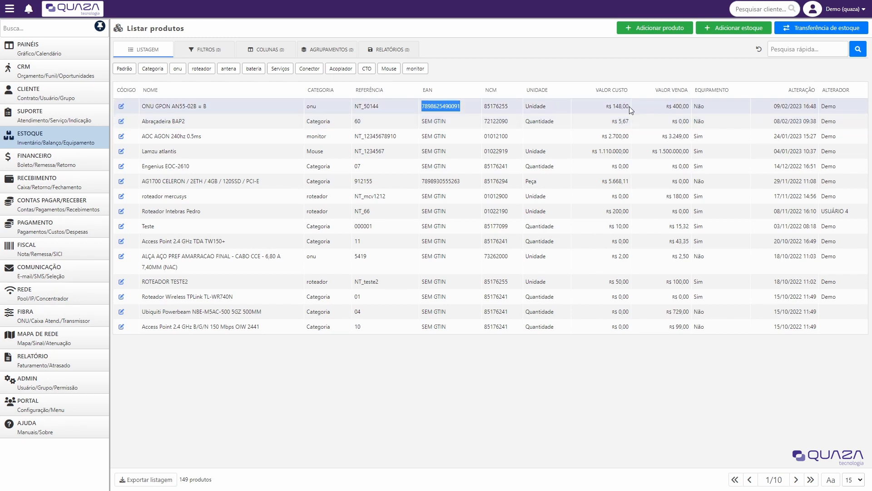
# - Search the stock equipment list for "ONU GPON AN55-02B = B"
pyautogui.click(121, 108)
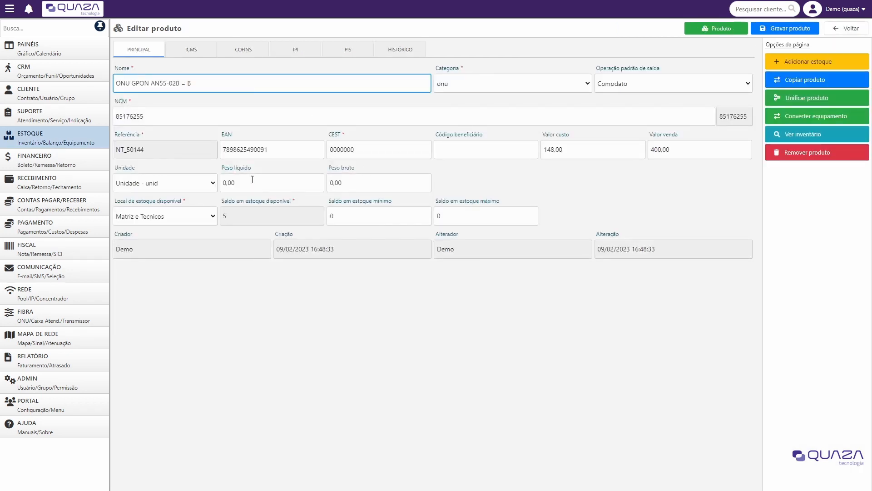
pyautogui.click(55, 142)
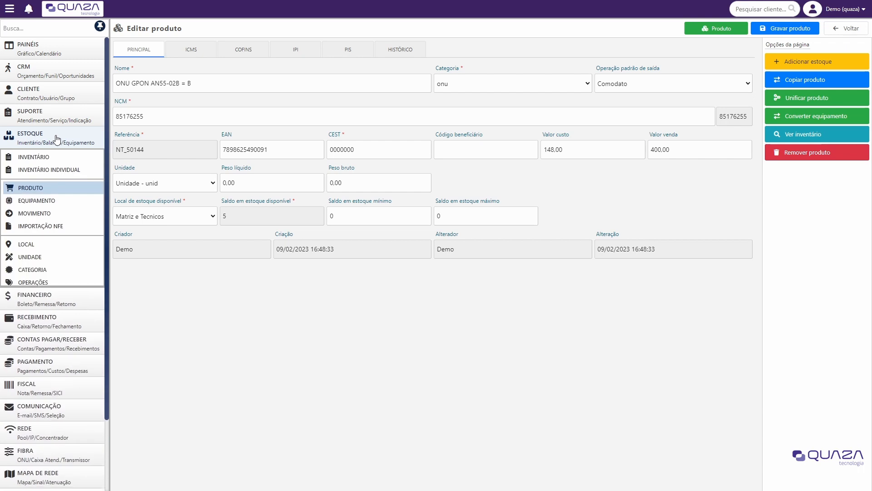
pyautogui.click(45, 201)
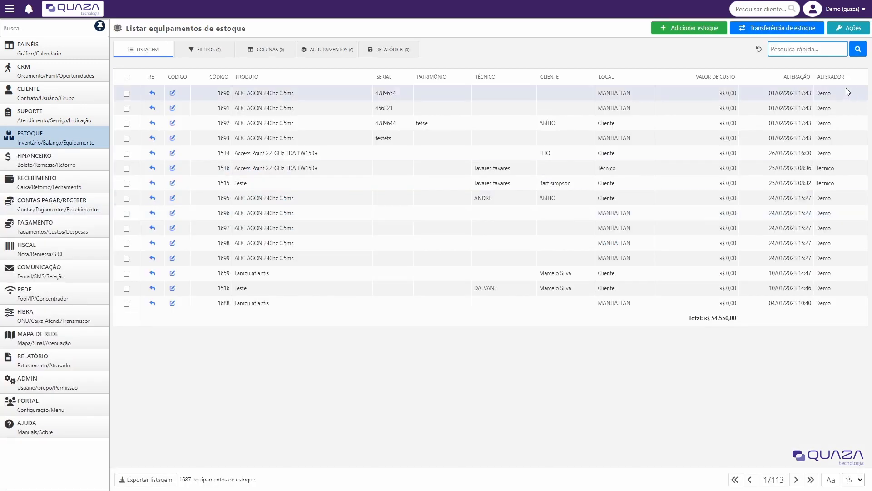
pyautogui.hotkey('ctrl', 'v')
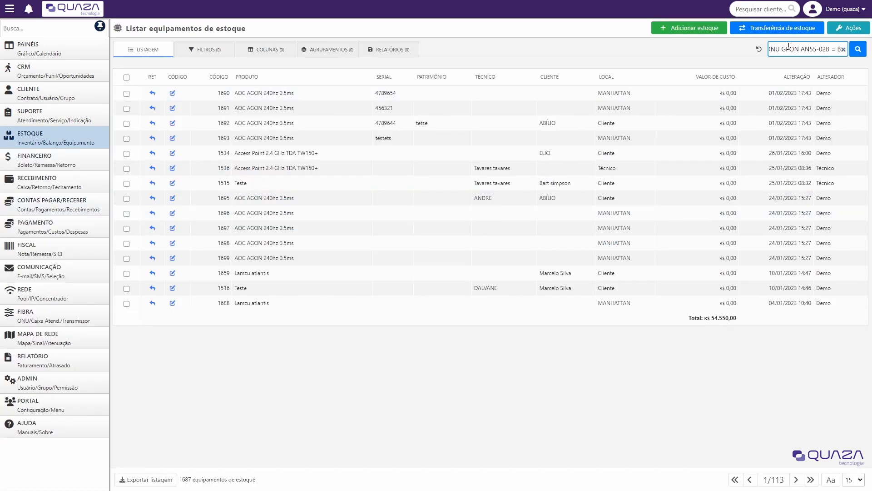
pyautogui.press('Return')
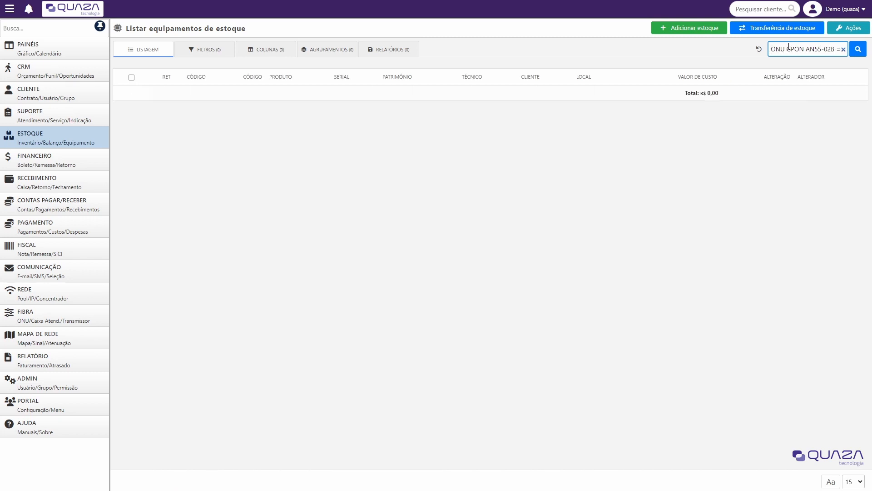
# - Reopen the ONU GPON AN55-02B = B product from the product list and convert it to equipment
pyautogui.click(49, 135)
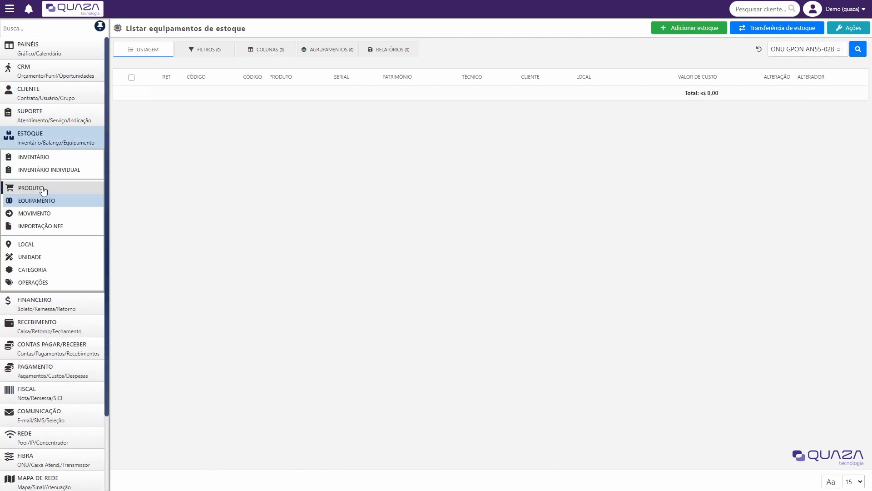
pyautogui.click(46, 198)
pyautogui.moveTo(207, 106); pyautogui.dragTo(142, 104)
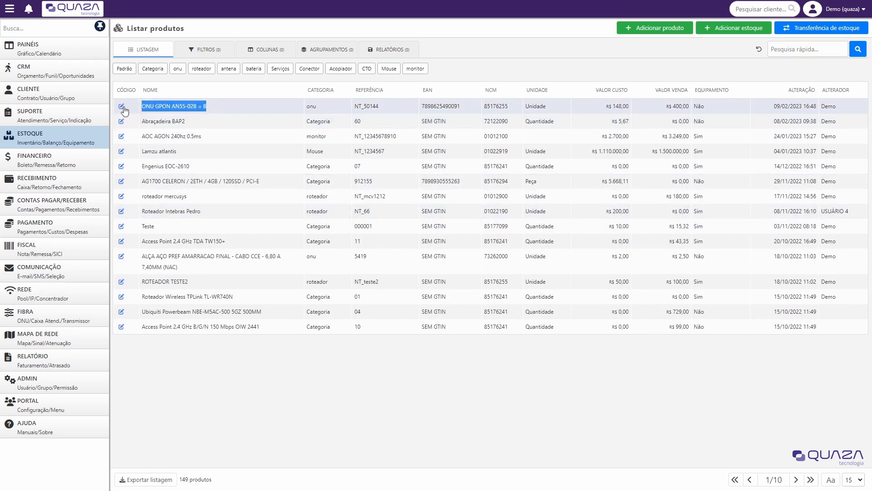
pyautogui.click(123, 108)
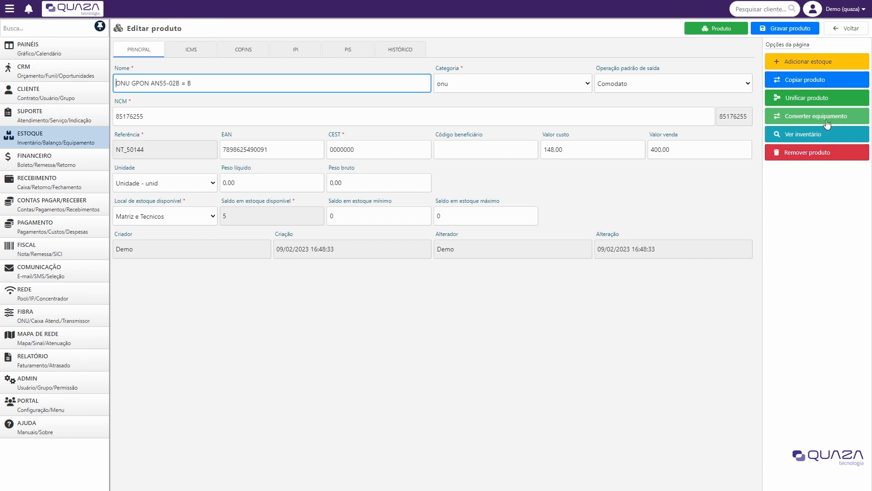
pyautogui.doubleClick(728, 116)
pyautogui.click(762, 116)
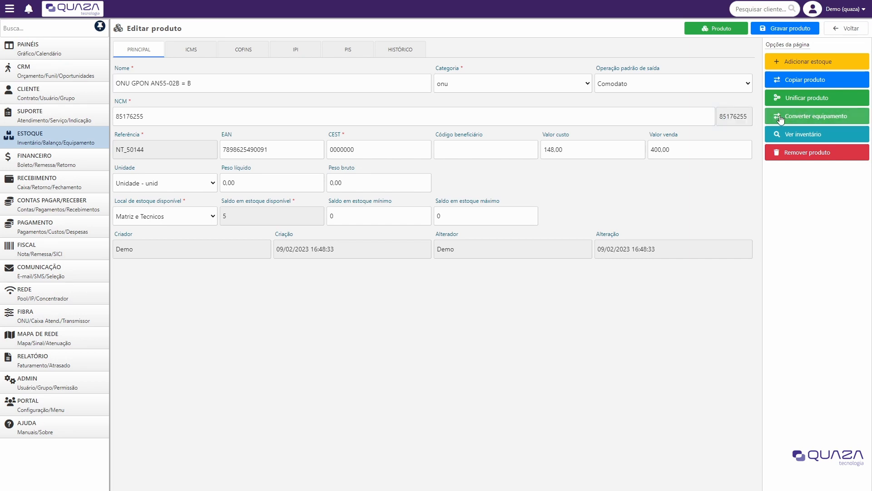
pyautogui.click(780, 117)
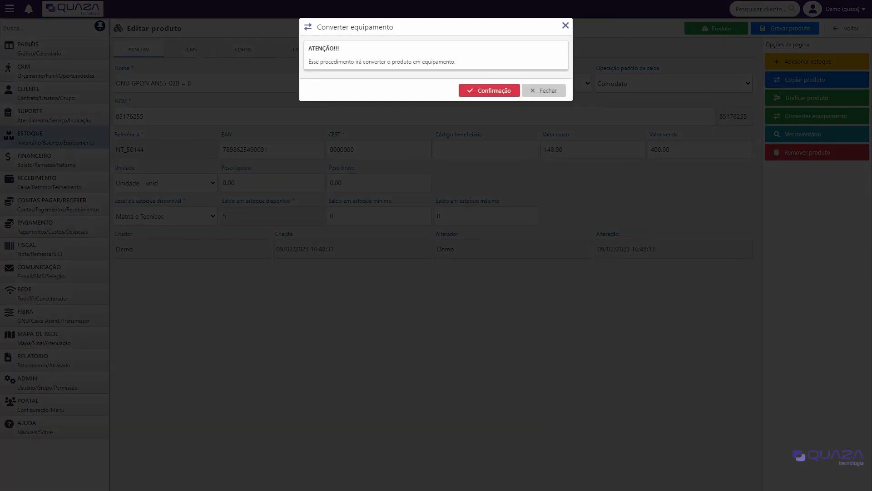
pyautogui.moveTo(311, 62); pyautogui.dragTo(461, 61)
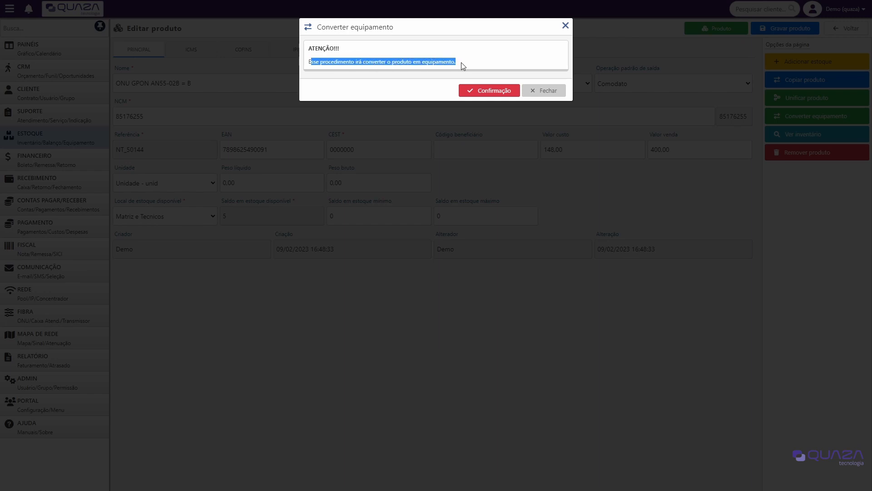
pyautogui.click(397, 102)
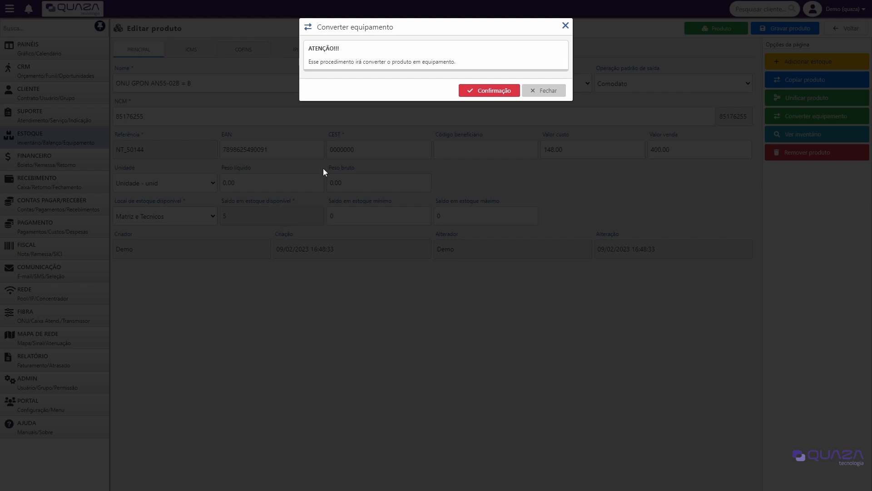
pyautogui.click(488, 91)
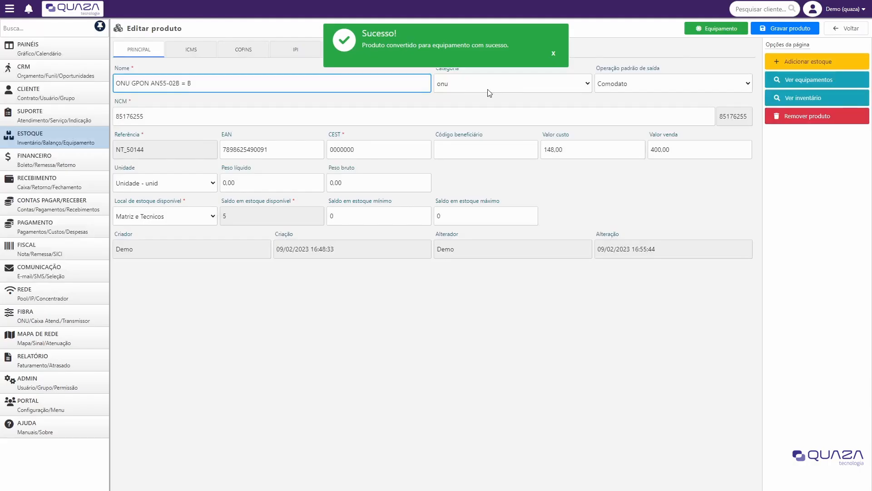
# - Examine the ONU GPON AN55-02B = B units in the stock equipment list
pyautogui.click(703, 28)
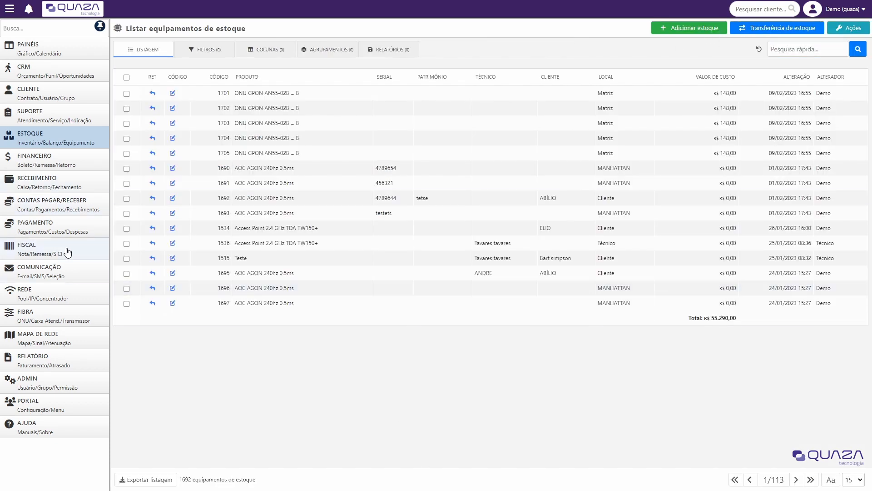
pyautogui.click(50, 141)
pyautogui.click(49, 201)
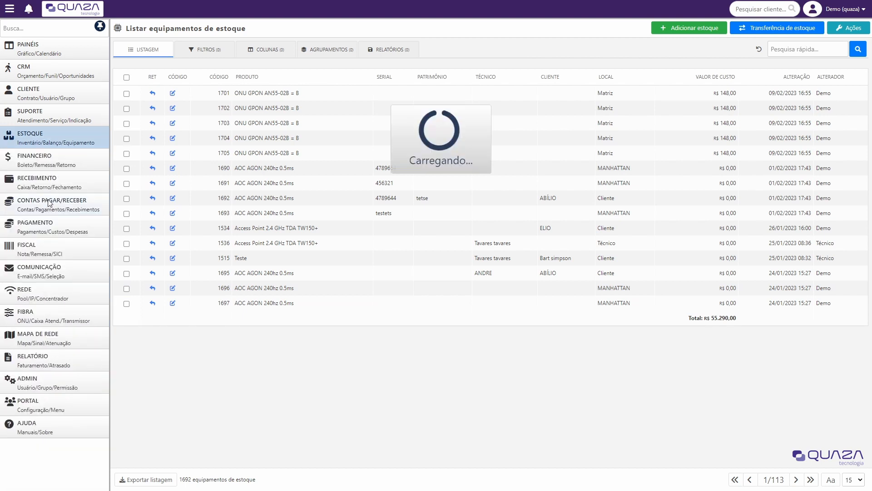
pyautogui.moveTo(309, 154); pyautogui.dragTo(232, 86)
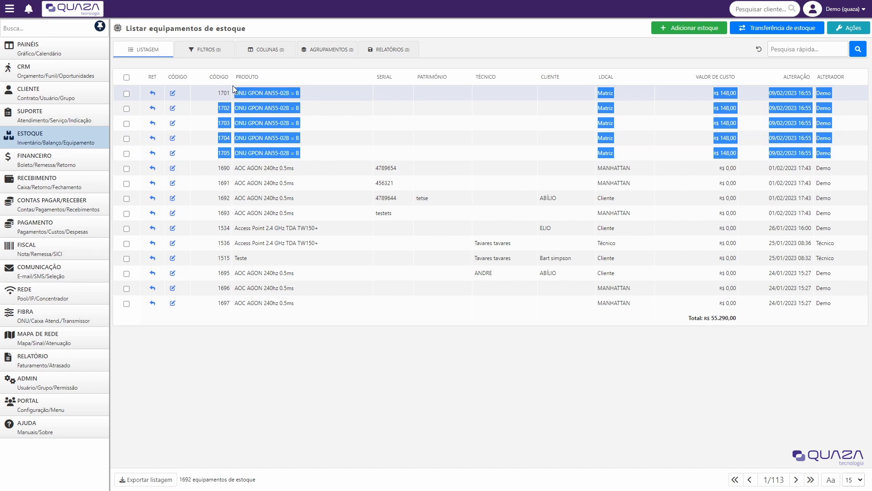
pyautogui.click(332, 362)
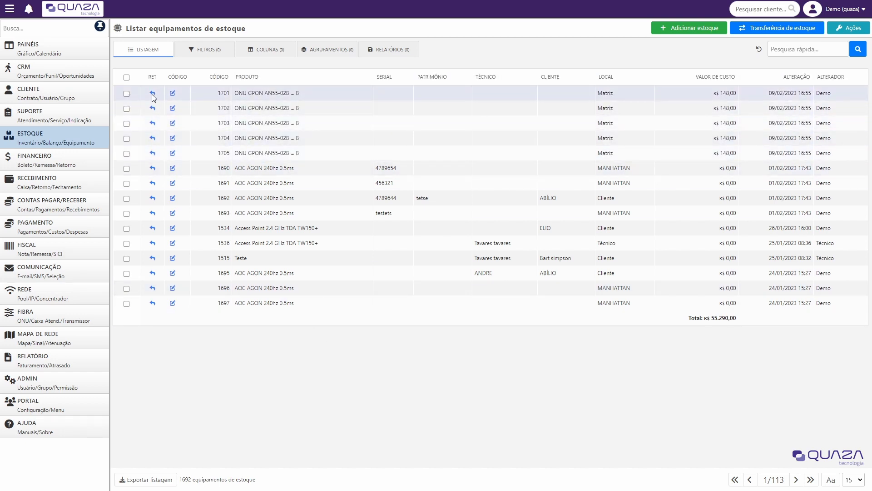
pyautogui.moveTo(300, 94); pyautogui.dragTo(236, 141)
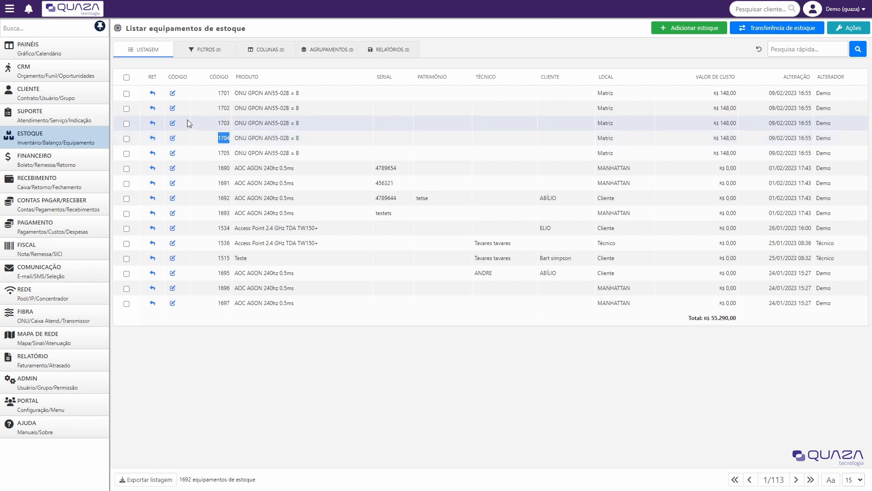
# - Inspect the serial, asset and barcode fields of equipment 1701, and return to the equipment list without saving
pyautogui.click(176, 93)
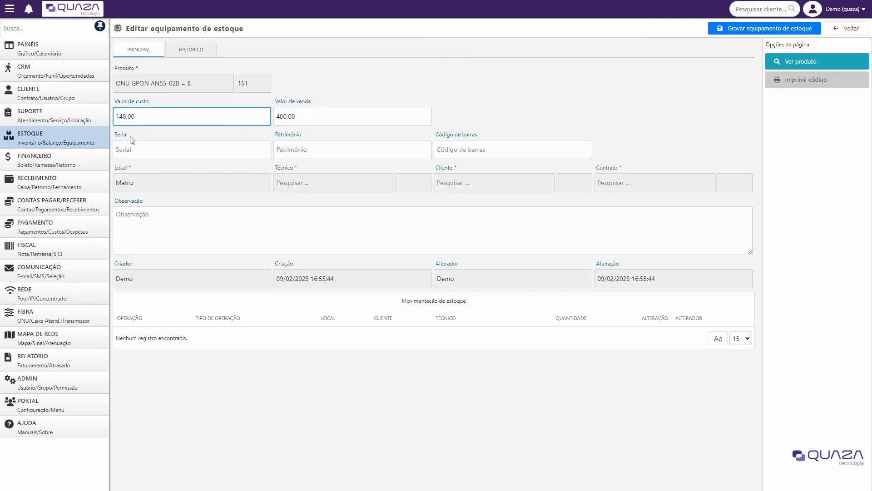
pyautogui.moveTo(136, 136)
pyautogui.mouseDown()
pyautogui.moveTo(120, 136)
pyautogui.moveTo(129, 152)
pyautogui.mouseUp()
pyautogui.click(131, 151)
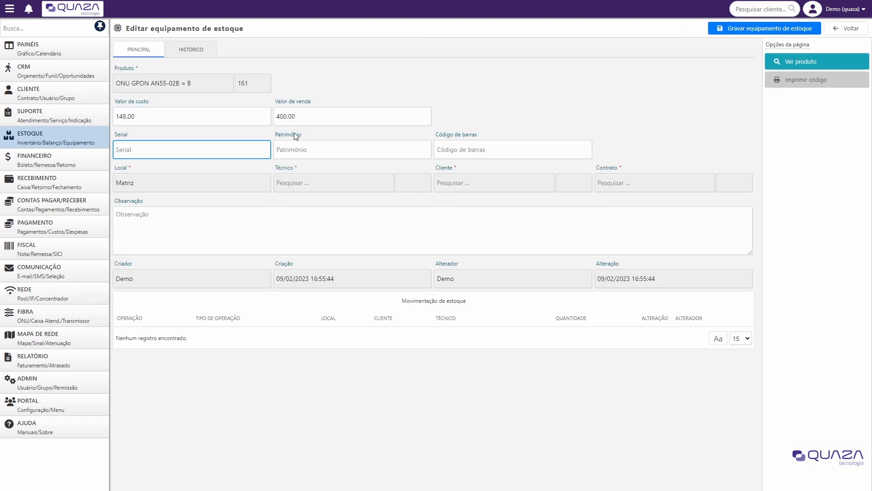
pyautogui.moveTo(275, 136); pyautogui.dragTo(312, 143)
pyautogui.click(313, 146)
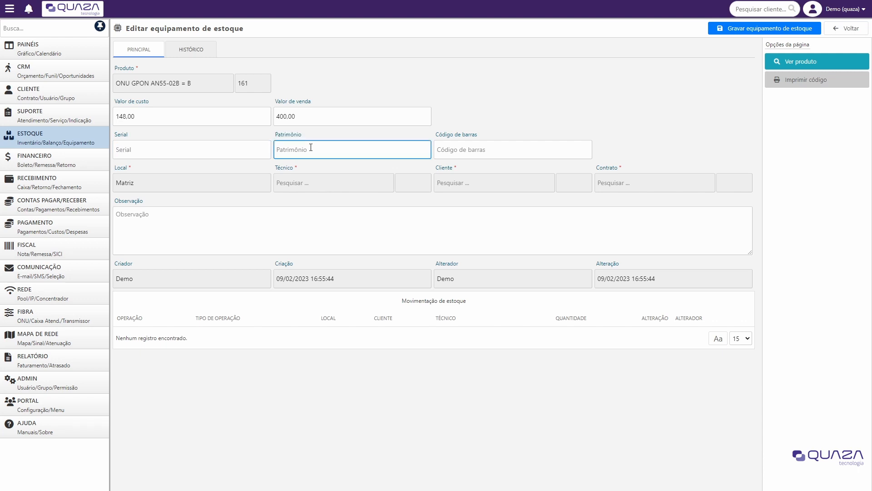
pyautogui.click(468, 153)
pyautogui.moveTo(435, 137); pyautogui.dragTo(483, 137)
pyautogui.click(503, 125)
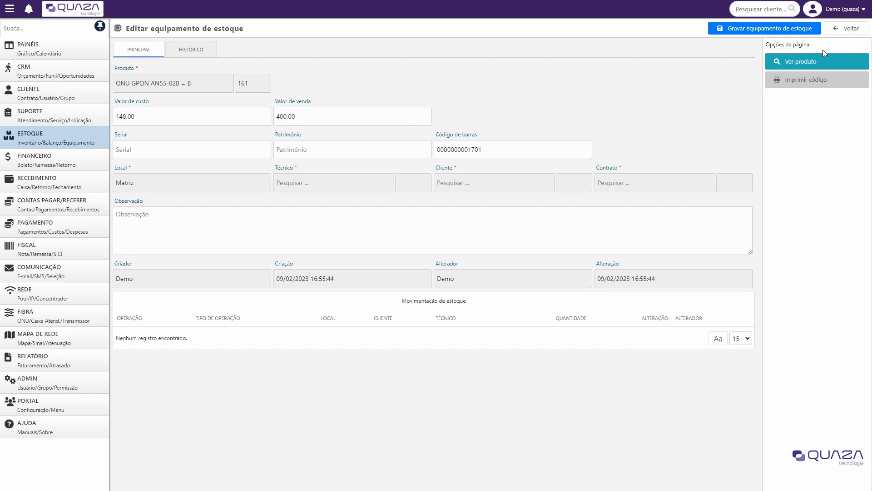
pyautogui.click(851, 29)
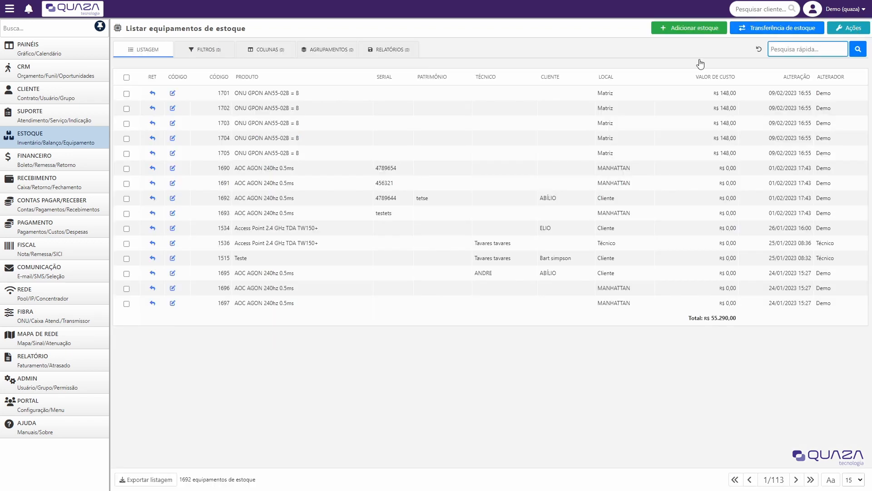
# - Select the ONU equipment units 1701 to 1705 and open the bulk entry of their serial numbers
pyautogui.click(127, 94)
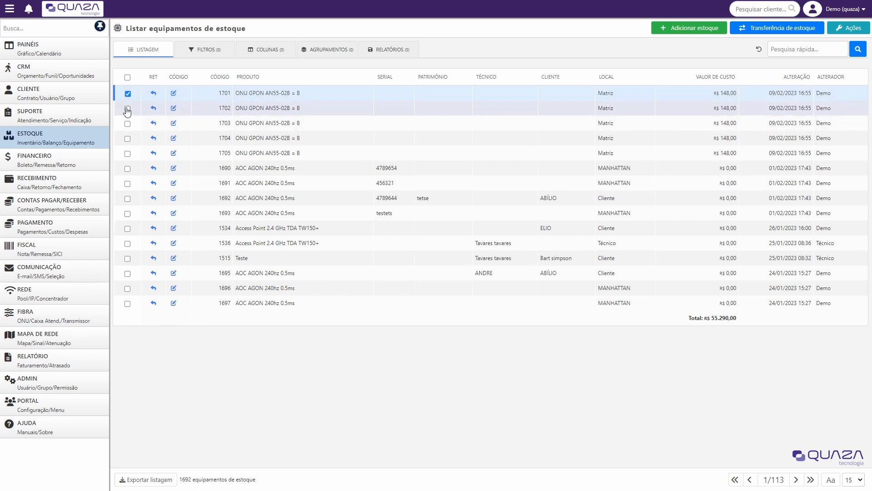
pyautogui.click(127, 109)
pyautogui.click(127, 123)
pyautogui.click(127, 139)
pyautogui.click(127, 154)
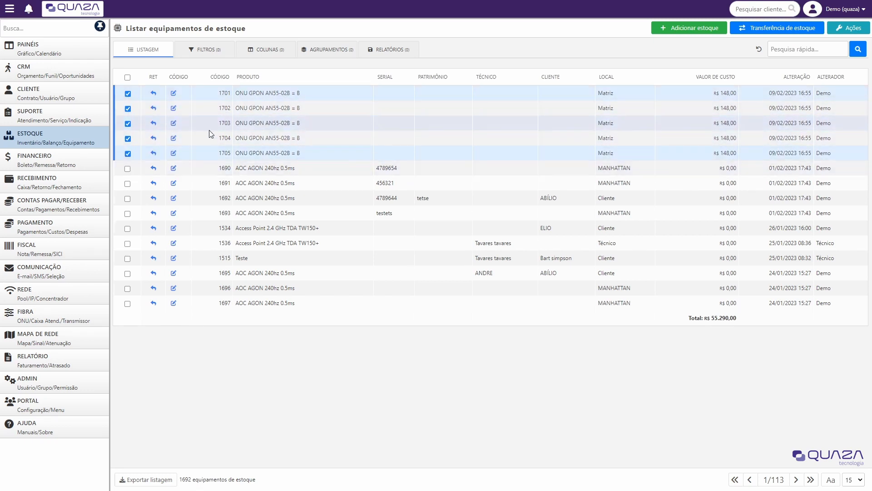
pyautogui.click(858, 31)
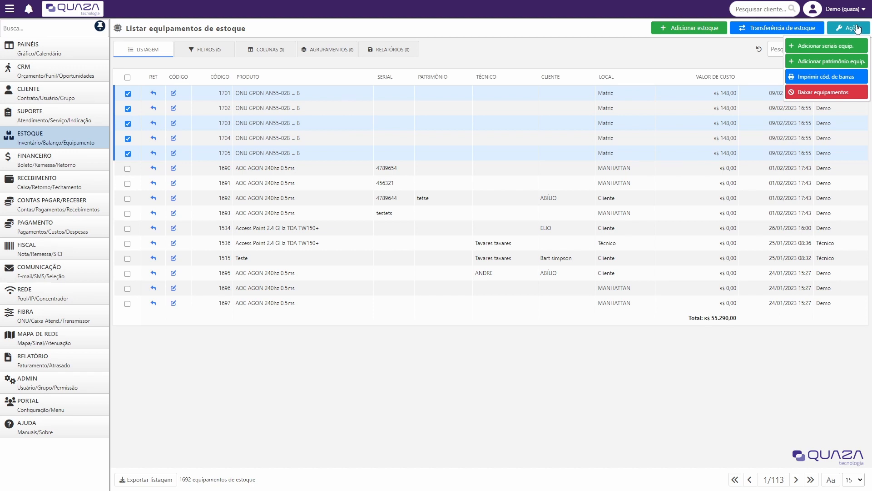
pyautogui.click(827, 46)
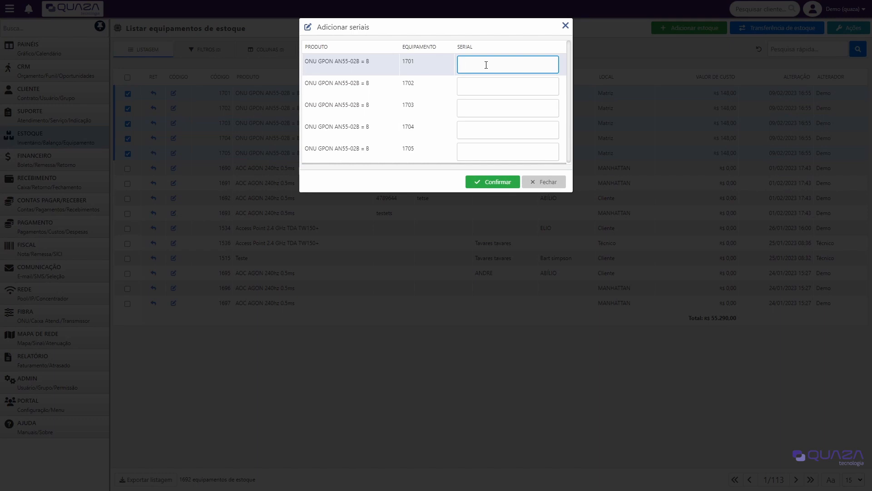
pyautogui.write('14785285412')
pyautogui.click(532, 80)
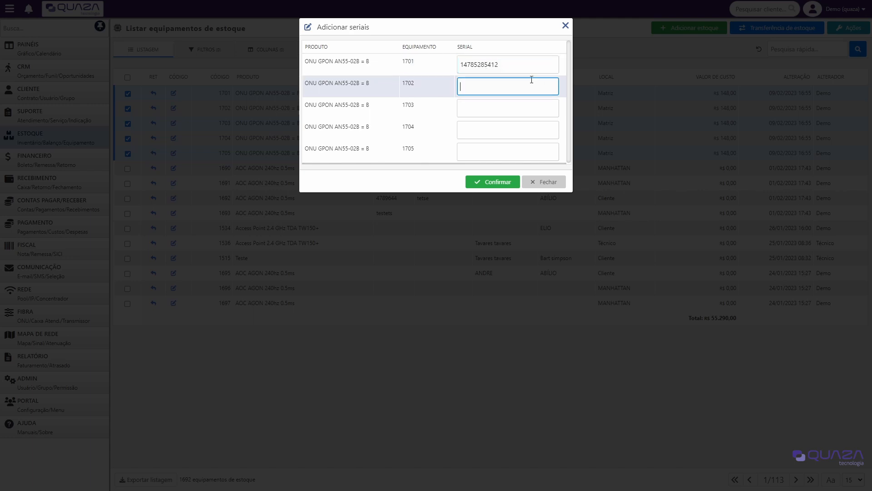
pyautogui.write('14785214')
pyautogui.click(510, 112)
pyautogui.write('12365478')
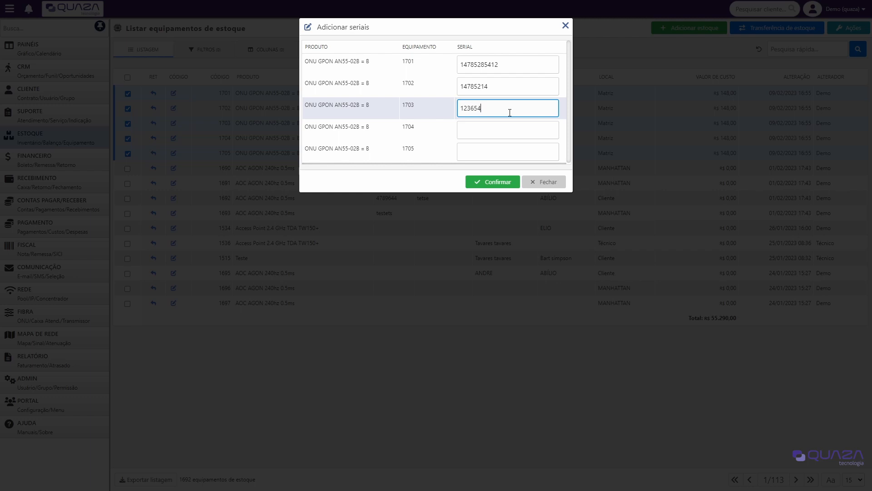
pyautogui.click(515, 126)
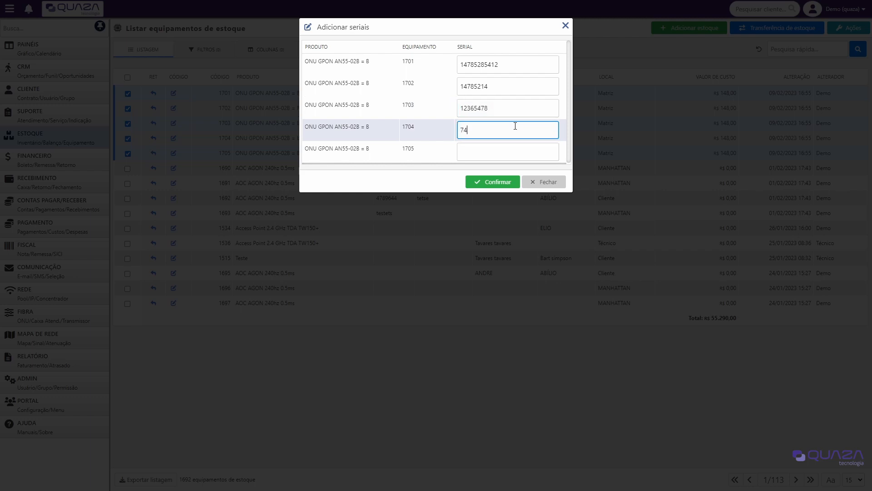
pyautogui.write('741258963')
pyautogui.click(539, 149)
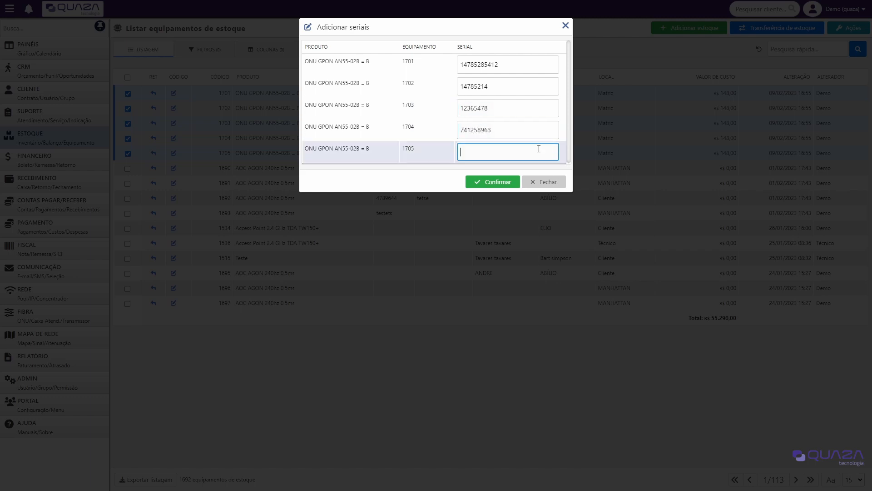
pyautogui.write('147852369')
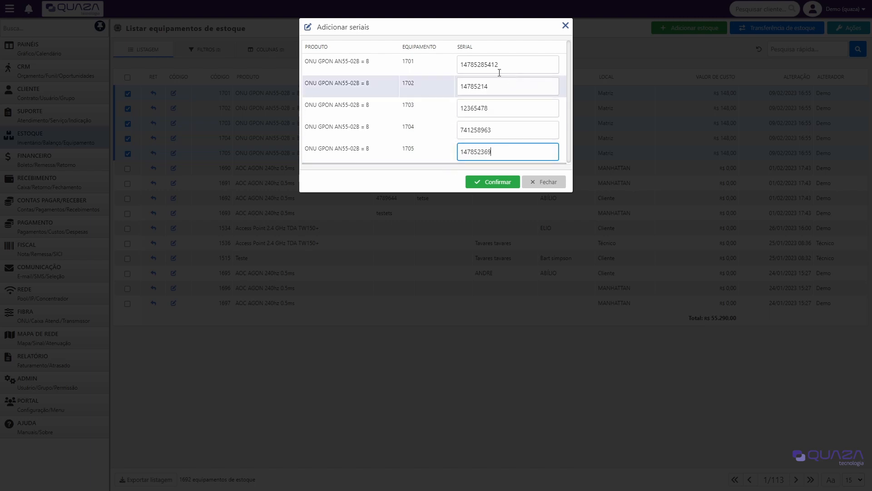
pyautogui.doubleClick(465, 46)
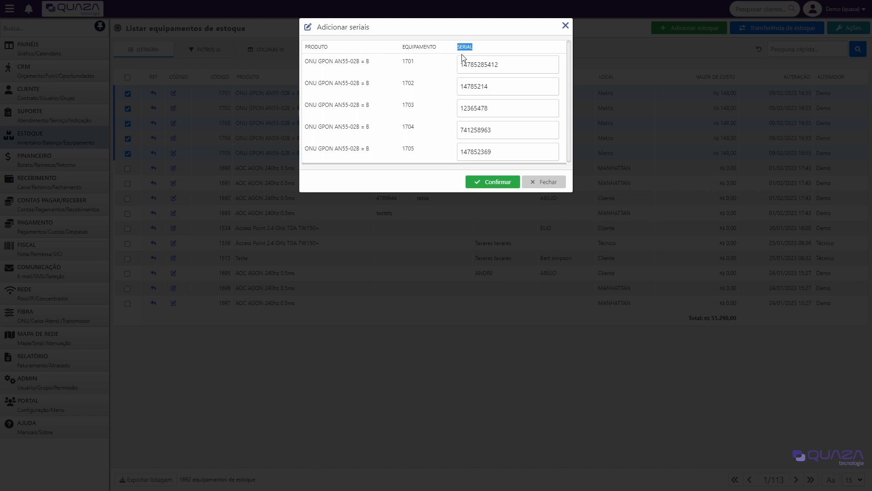
pyautogui.click(494, 184)
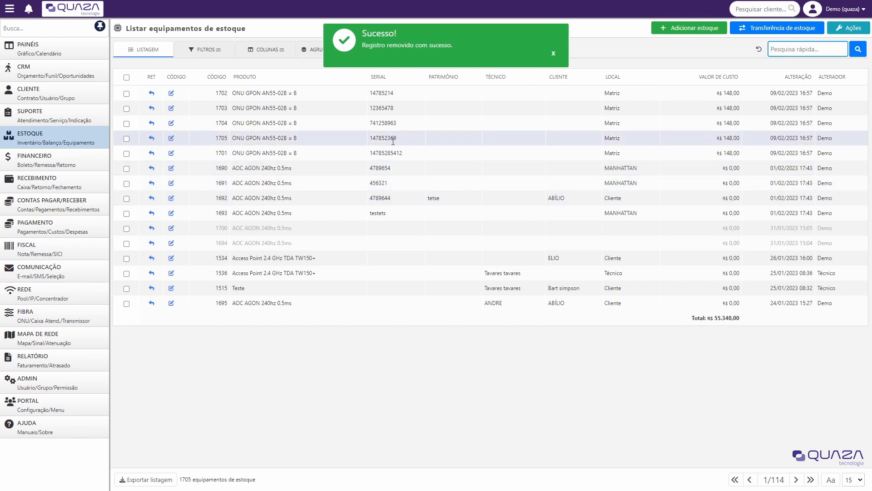
pyautogui.moveTo(297, 153); pyautogui.dragTo(238, 77)
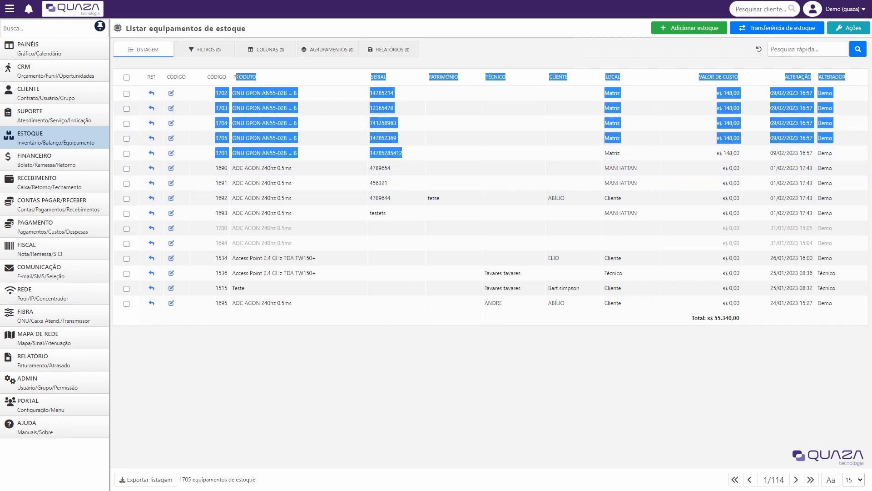
pyautogui.click(350, 105)
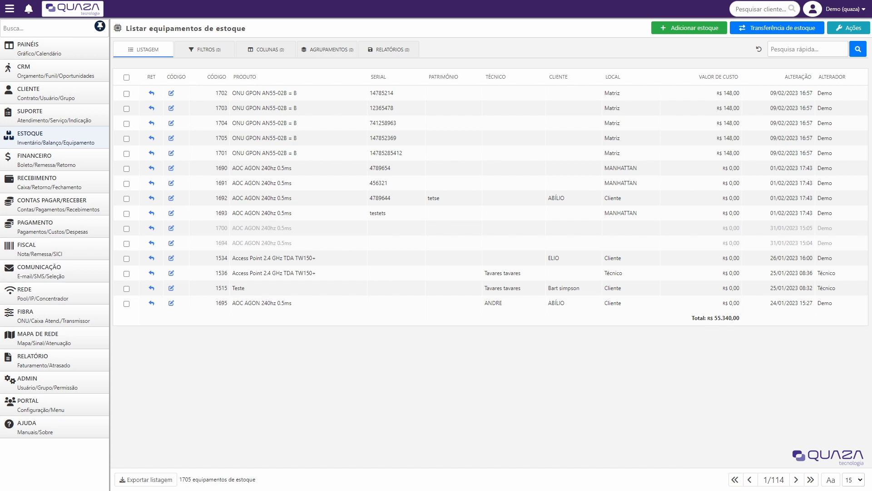
# - Open the stock NFe import list and inspect the oldest imported XML file's entry
pyautogui.click(55, 138)
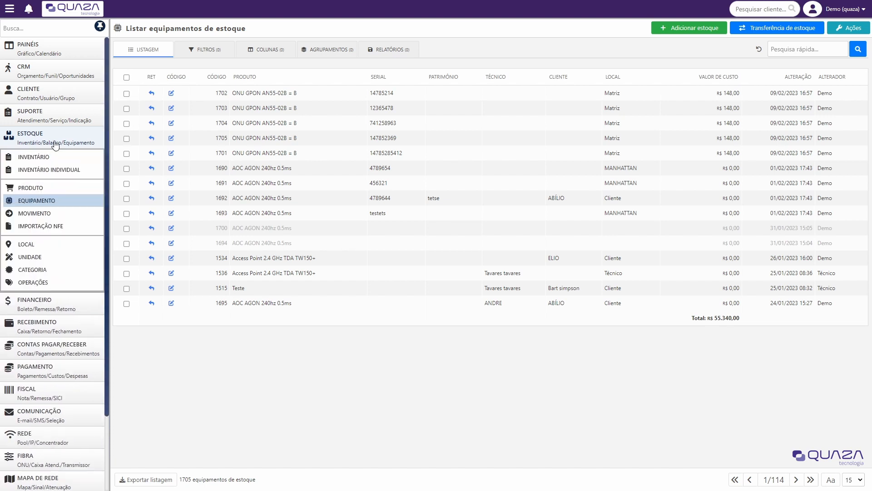
pyautogui.click(36, 228)
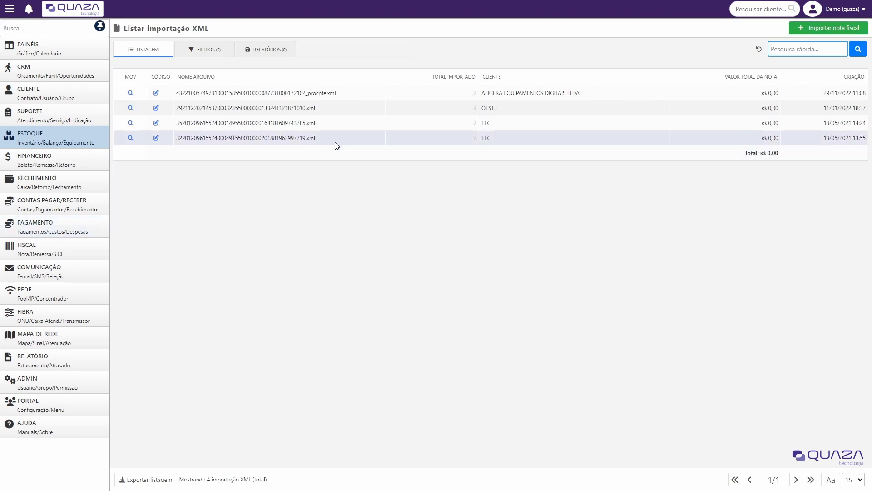
pyautogui.moveTo(335, 141); pyautogui.dragTo(250, 145)
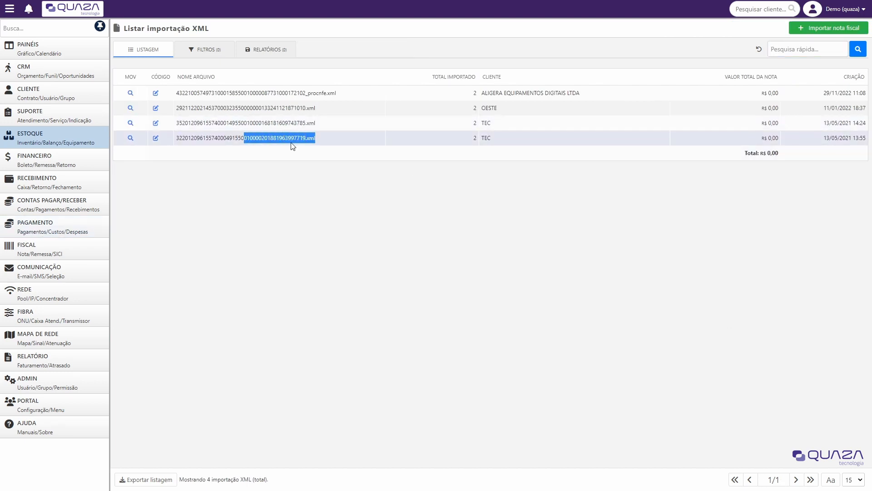
pyautogui.click(155, 140)
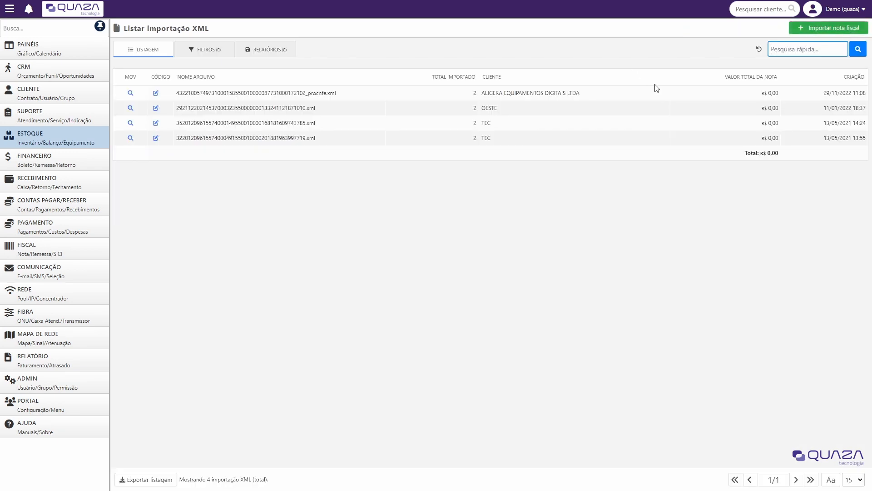
# - Examine the invoice XML import form, choosing Matriz as the stock location without uploading a file
pyautogui.click(824, 30)
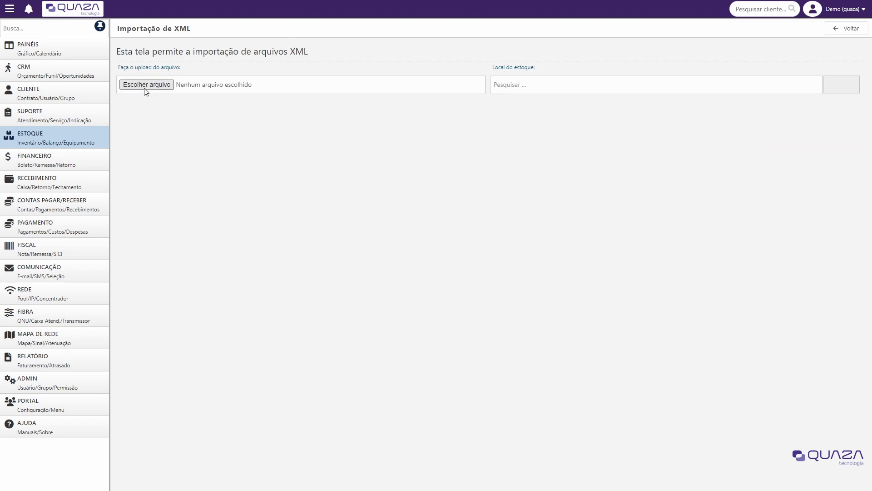
pyautogui.click(526, 87)
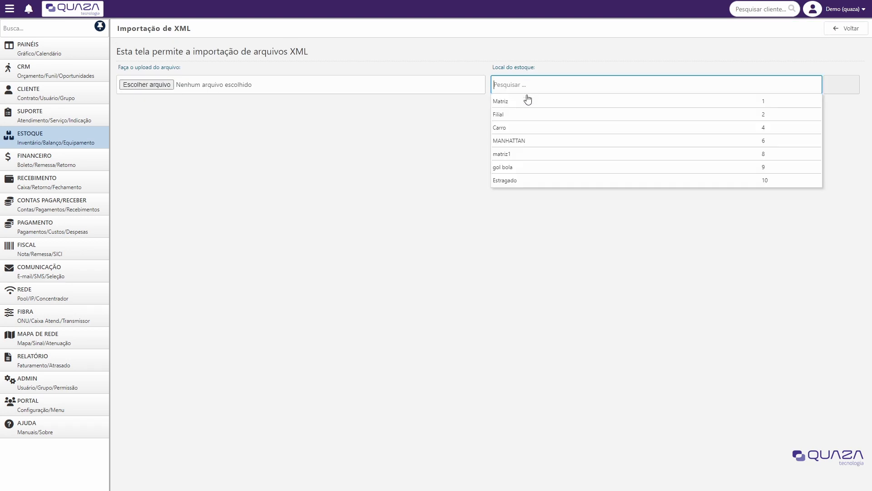
pyautogui.click(526, 104)
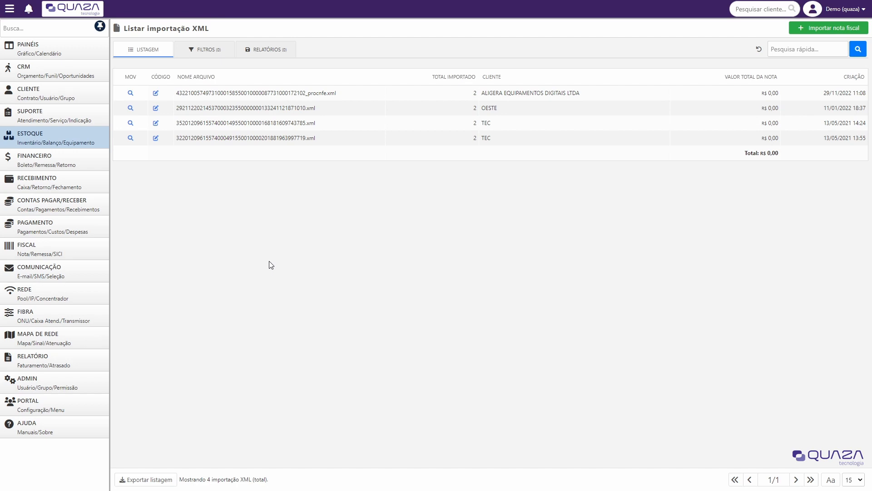
# - Open the individual inventory list and check the technician assigned to the Abraçadeira BAP2 with the latest change date
pyautogui.click(83, 138)
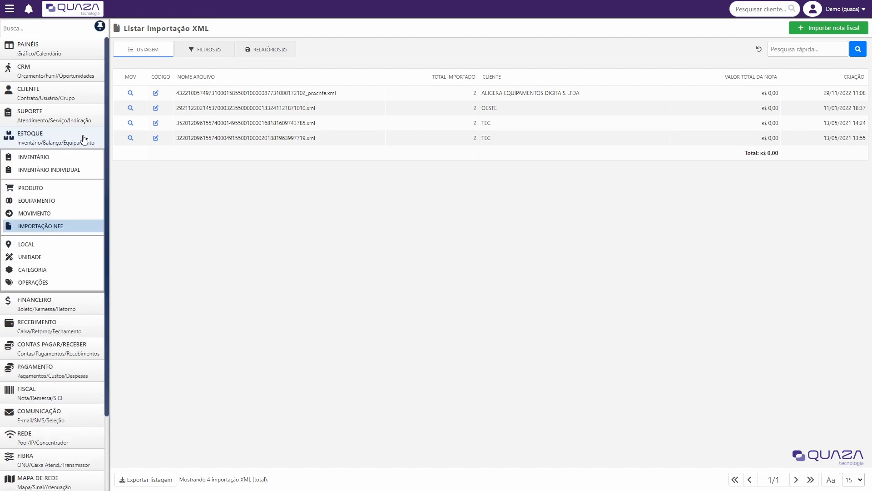
pyautogui.click(49, 169)
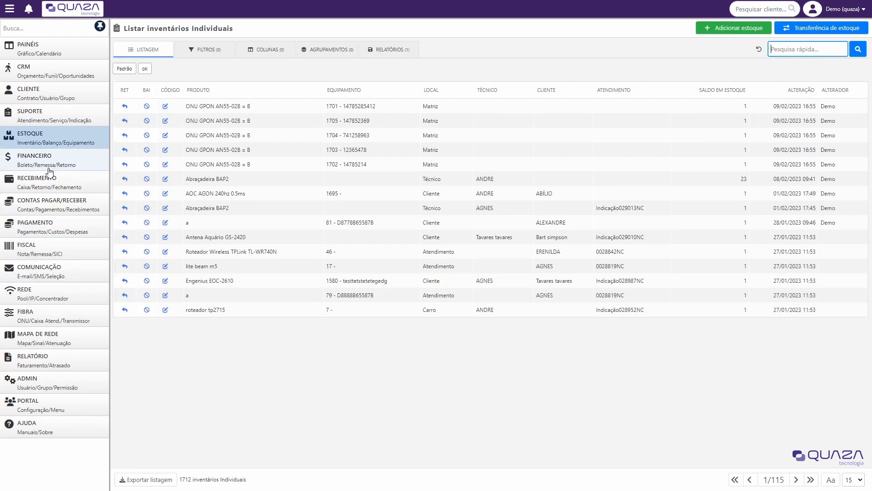
pyautogui.click(67, 144)
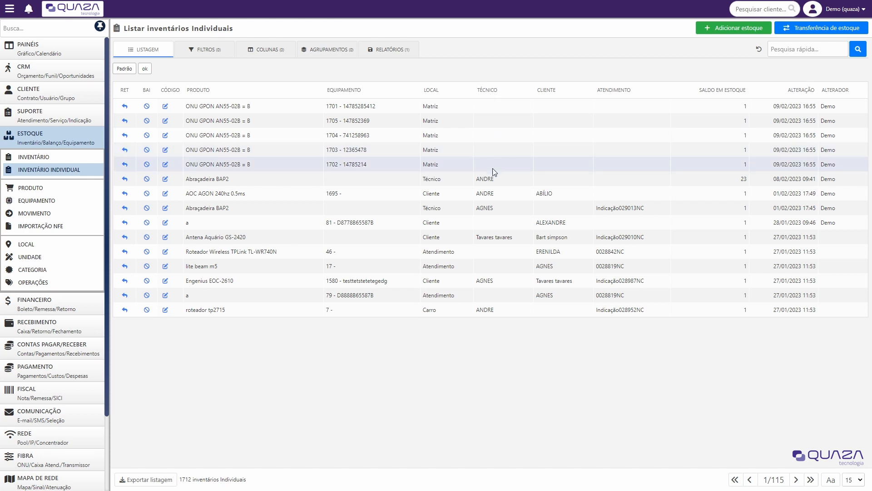
pyautogui.moveTo(496, 182); pyautogui.dragTo(474, 184)
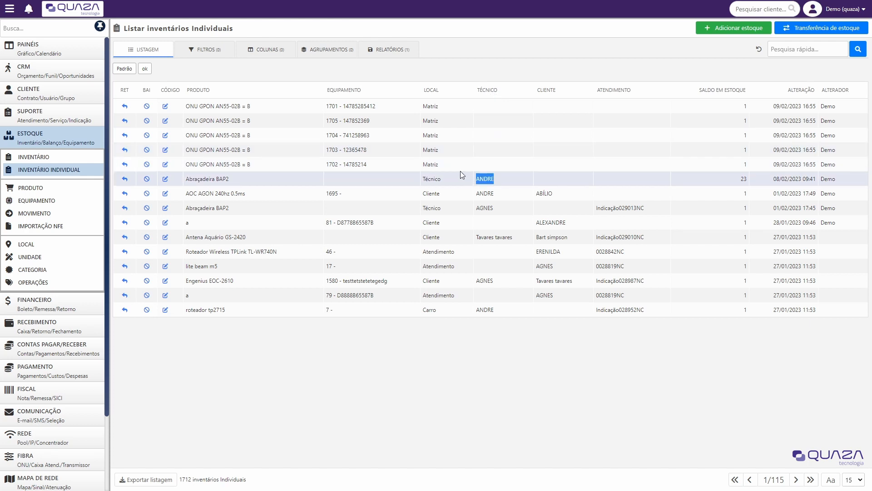
# - Filter the individual inventory by the technician's first name and run the search
pyautogui.click(207, 51)
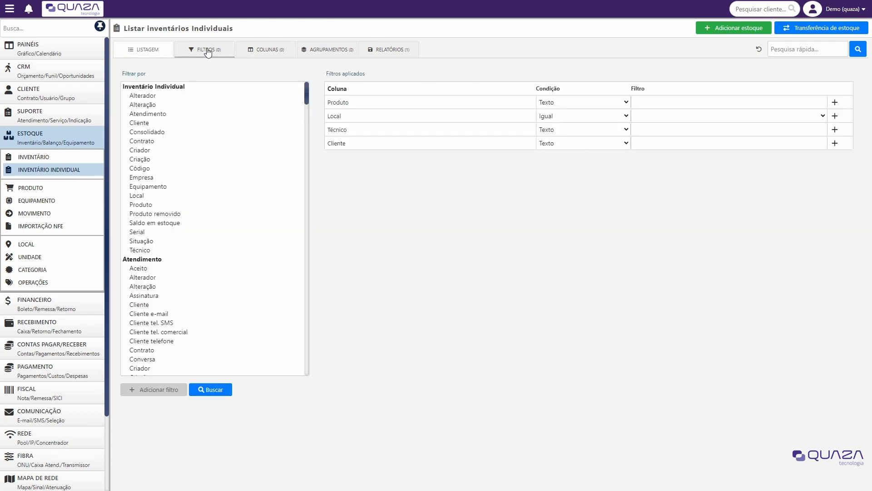
pyautogui.moveTo(355, 131); pyautogui.dragTo(329, 131)
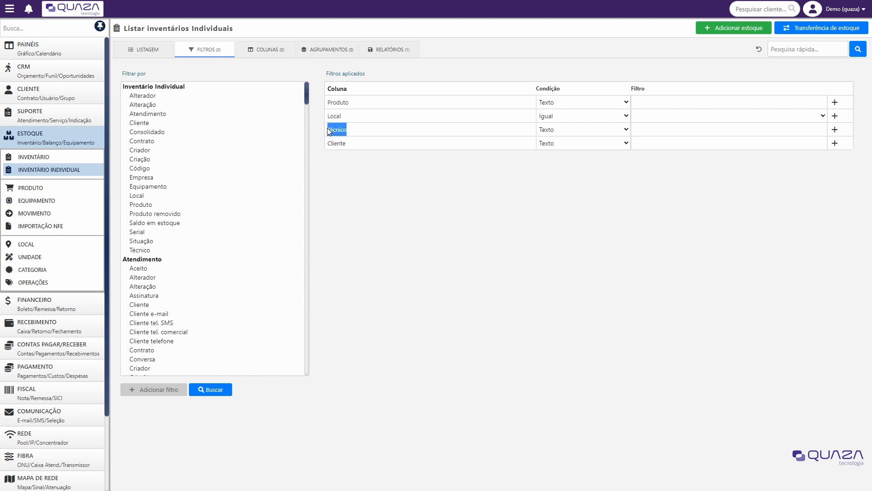
pyautogui.click(352, 154)
pyautogui.click(643, 127)
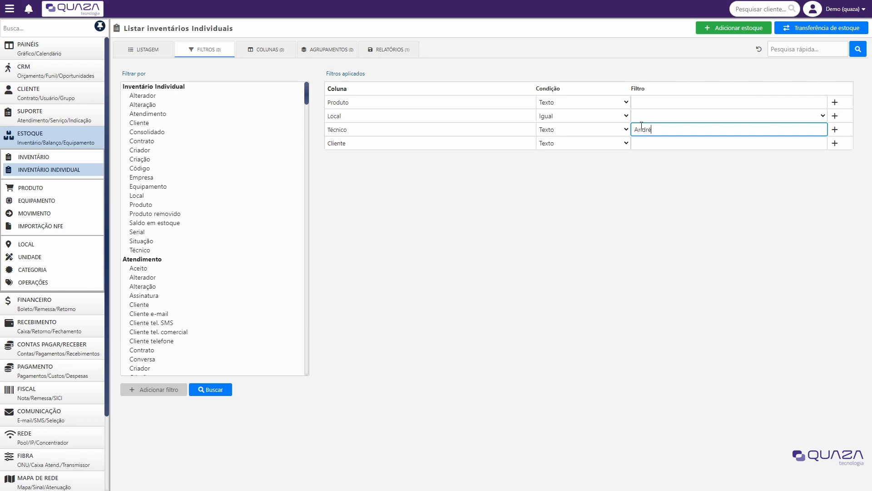
pyautogui.click(659, 211)
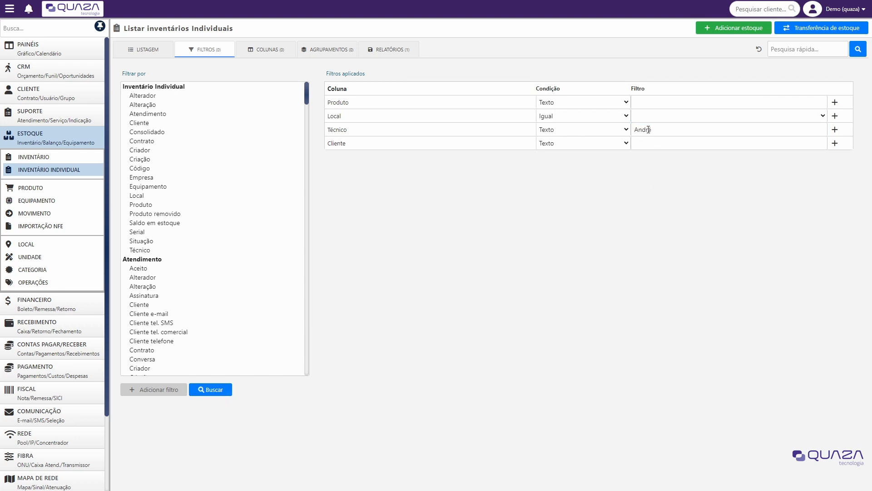
pyautogui.click(219, 390)
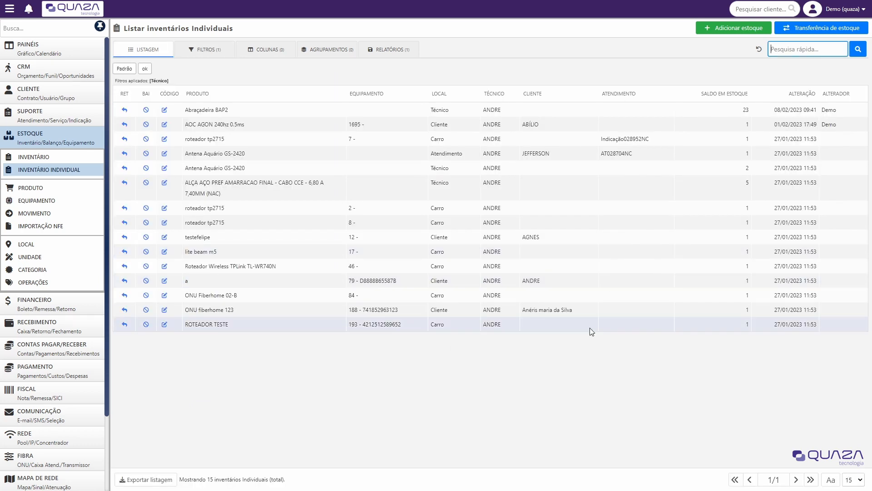
# - Sort the filtered inventory by technician and review the items' client assignments
pyautogui.moveTo(636, 322); pyautogui.dragTo(243, 100)
pyautogui.click(459, 75)
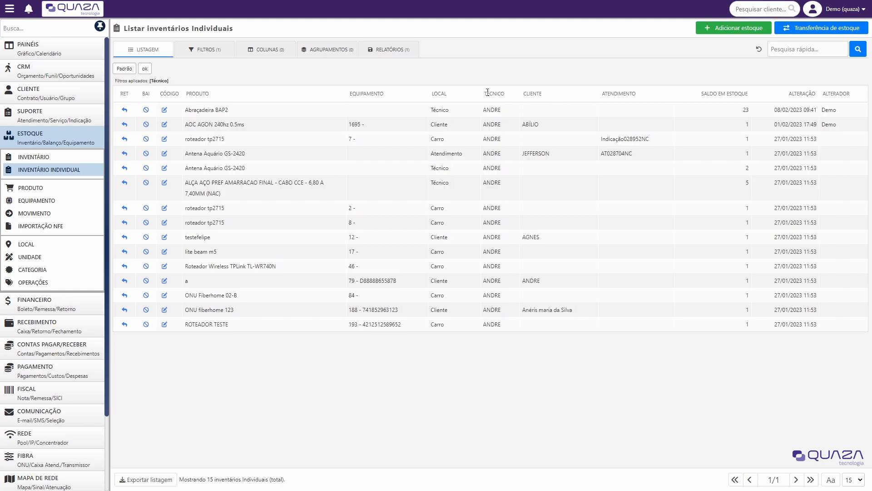
pyautogui.moveTo(483, 93); pyautogui.dragTo(505, 92)
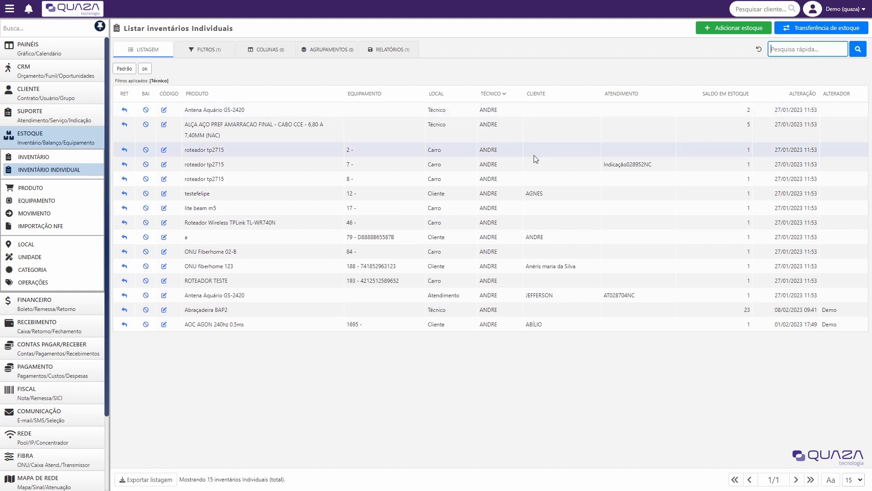
pyautogui.doubleClick(528, 193)
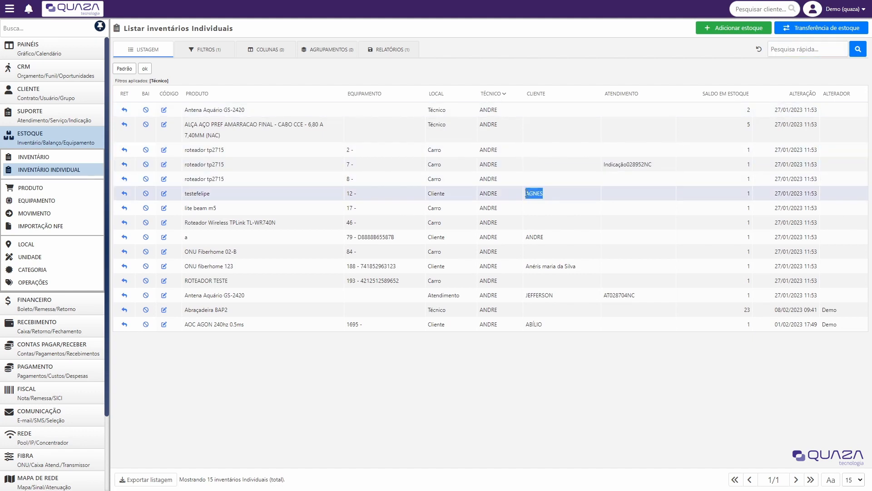
pyautogui.click(540, 111)
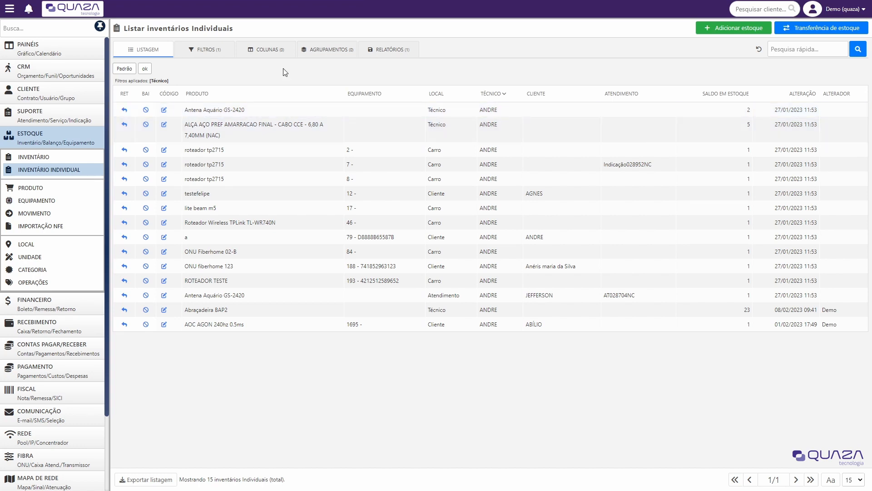
# - Start saving the current search filters as a report titled ESTOQUE followed by the technician's first name
pyautogui.click(387, 55)
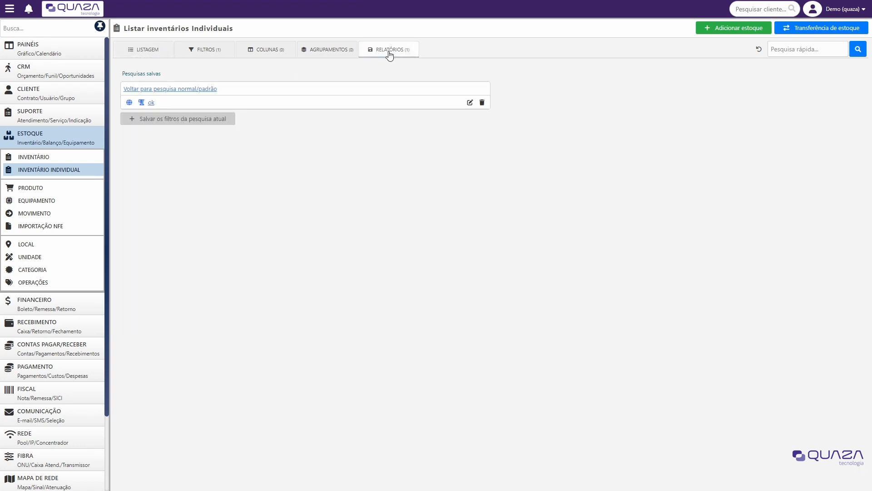
pyautogui.click(161, 120)
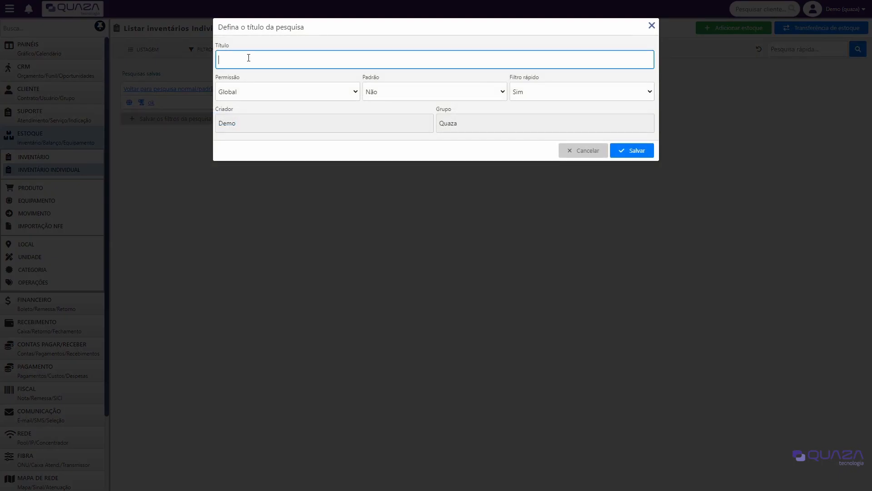
pyautogui.write('ESTOQUE ANDRE')
# - Try other permission levels for the saved search, including Usuário, and set it back to Global
pyautogui.moveTo(262, 76); pyautogui.dragTo(216, 80)
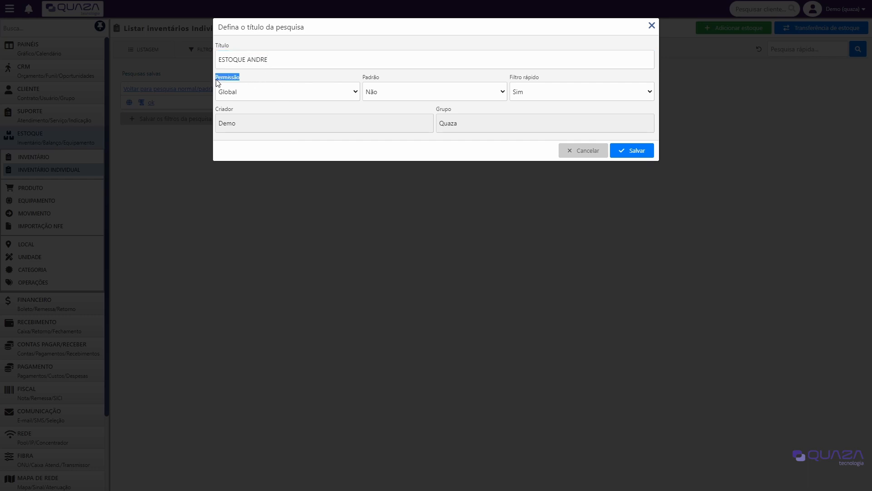
pyautogui.click(235, 94)
pyautogui.click(237, 115)
pyautogui.click(248, 92)
pyautogui.click(237, 125)
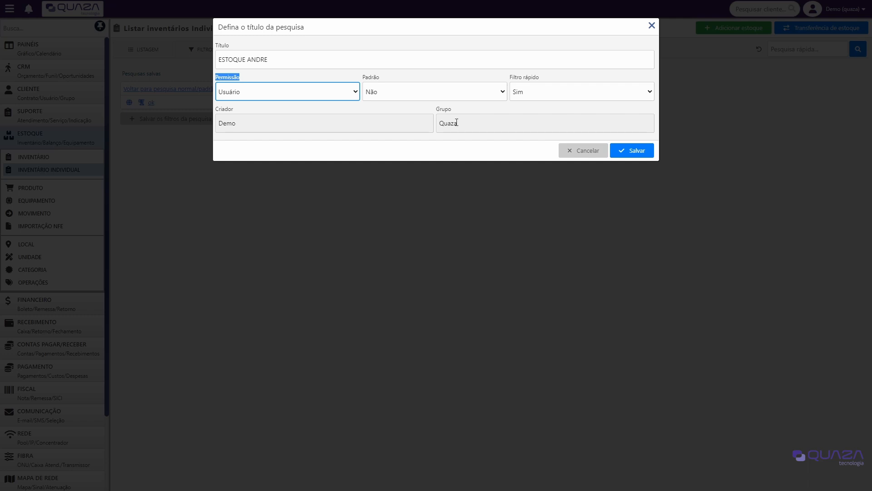
pyautogui.click(273, 98)
pyautogui.click(270, 105)
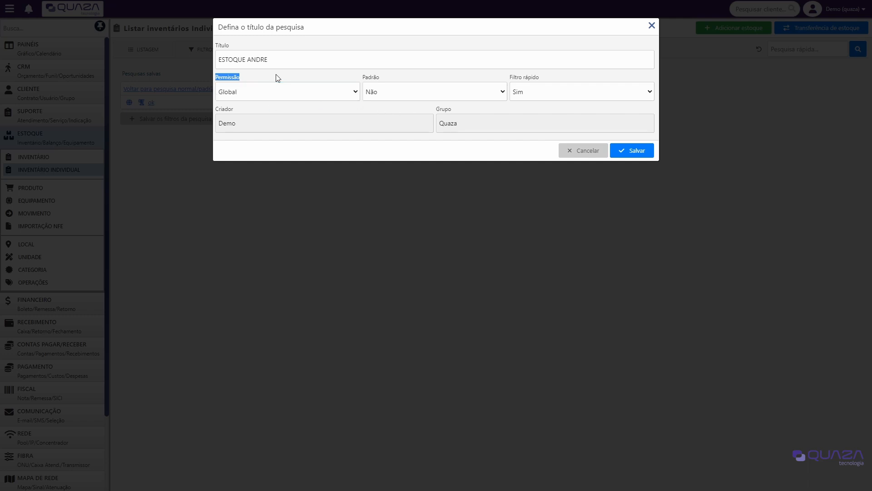
# - Examine the default and quick filter options and the title of the search being saved
pyautogui.moveTo(277, 74); pyautogui.dragTo(369, 79)
pyautogui.click(370, 80)
pyautogui.moveTo(511, 78); pyautogui.dragTo(540, 80)
pyautogui.click(519, 110)
pyautogui.moveTo(280, 60); pyautogui.dragTo(213, 61)
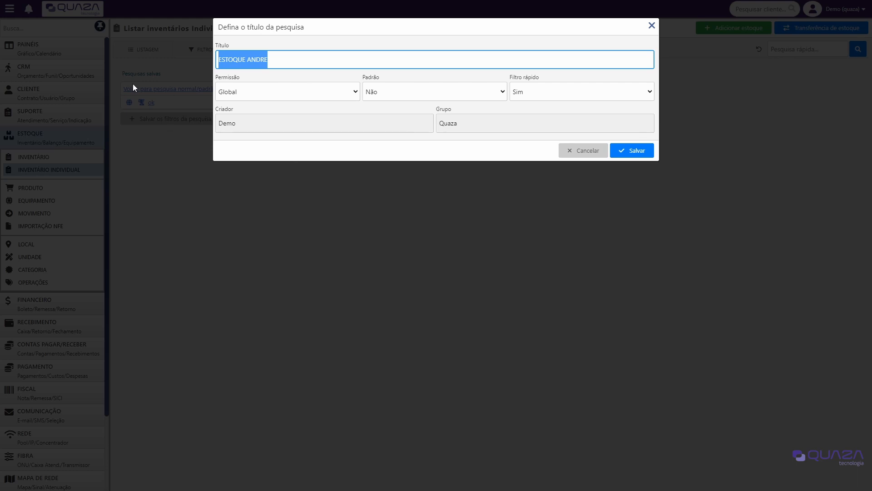
# - Save the technician stock search and return the individual inventory list to the Padrão filter, checking its record count
pyautogui.click(642, 149)
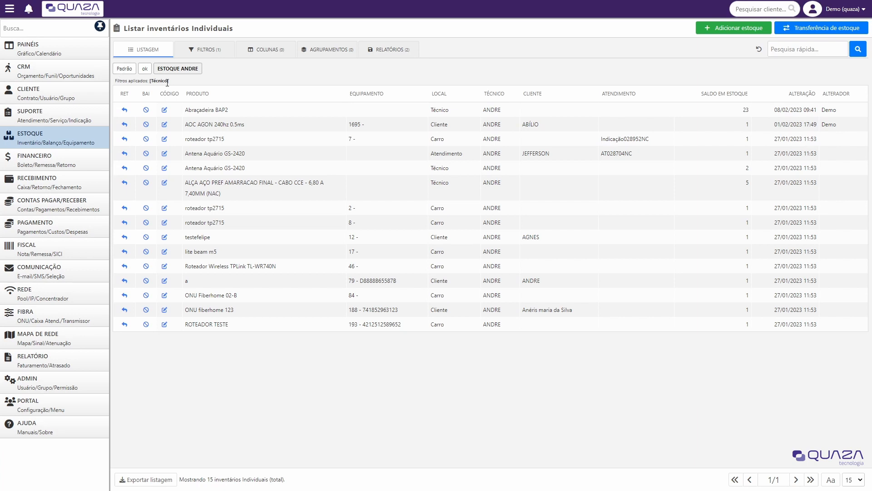
pyautogui.click(125, 67)
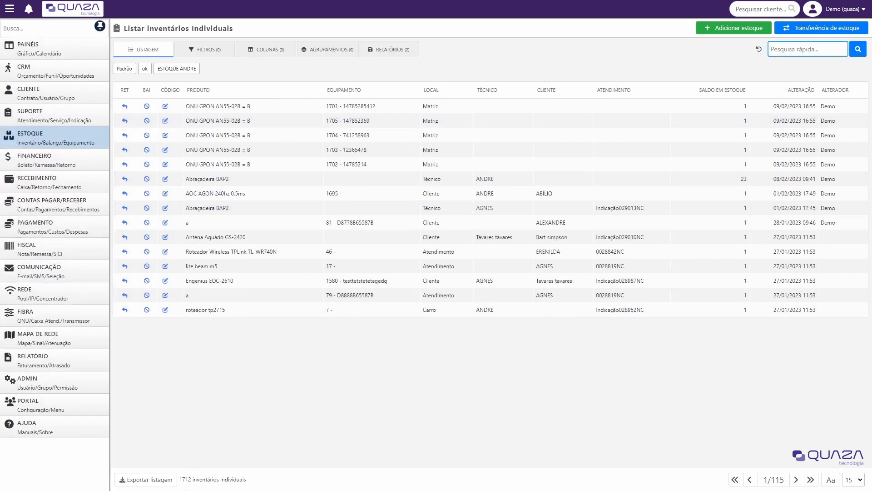
pyautogui.moveTo(188, 479); pyautogui.dragTo(181, 479)
pyautogui.doubleClick(182, 479)
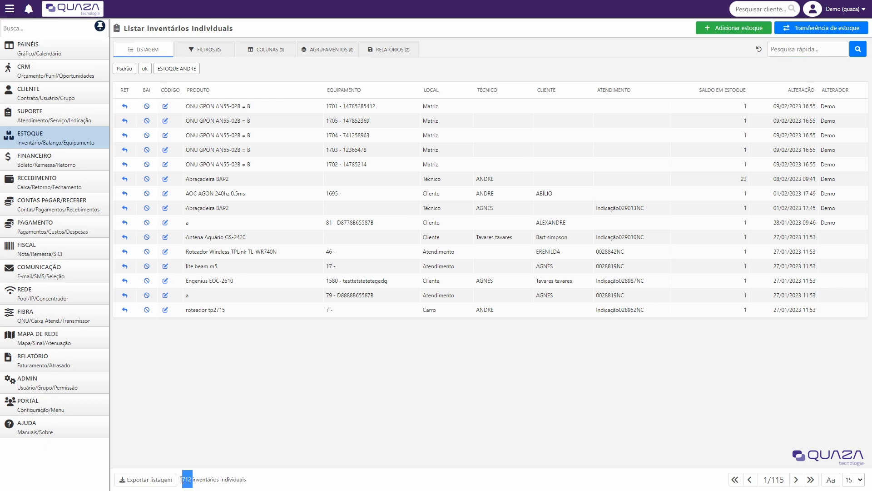
pyautogui.click(301, 371)
# - Apply the saved technician stock search and check the record count, technician and client assignments
pyautogui.click(188, 68)
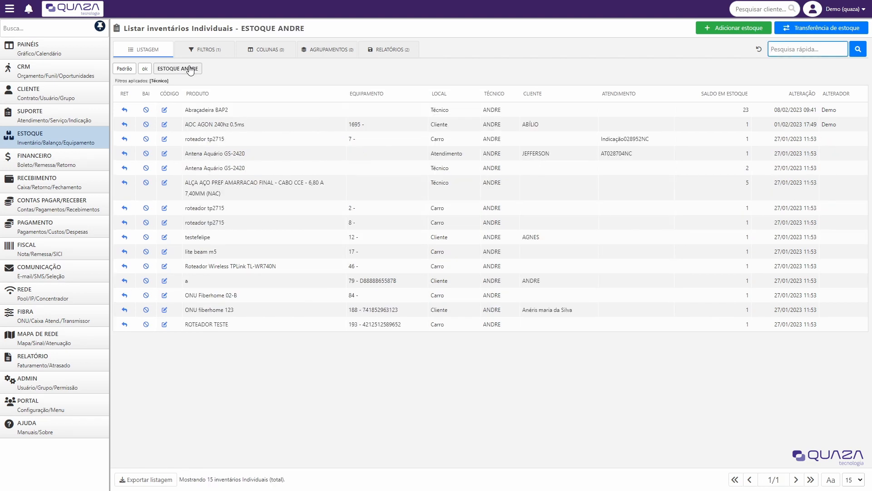
pyautogui.moveTo(483, 110); pyautogui.dragTo(494, 115)
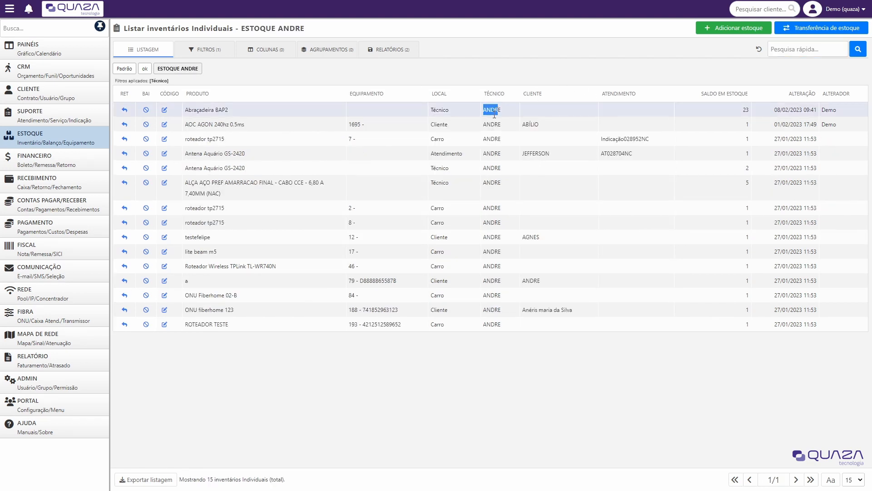
pyautogui.click(265, 430)
pyautogui.doubleClick(211, 478)
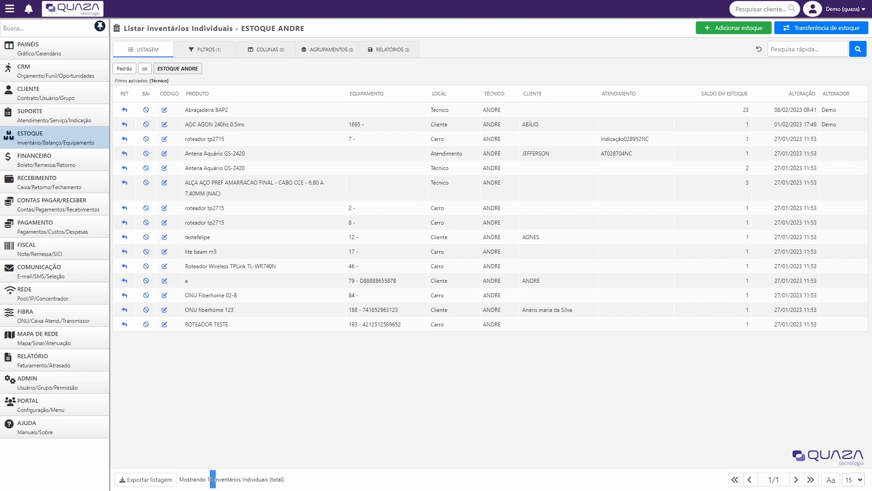
pyautogui.click(240, 451)
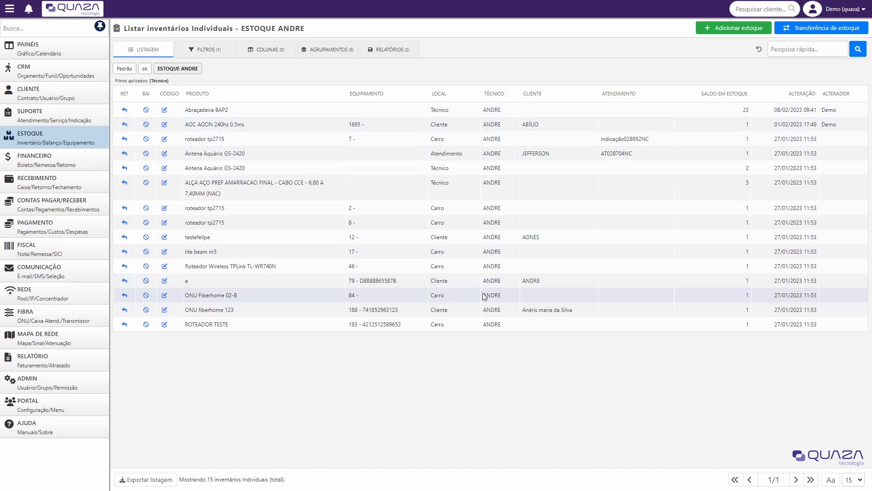
pyautogui.moveTo(547, 235); pyautogui.dragTo(523, 237)
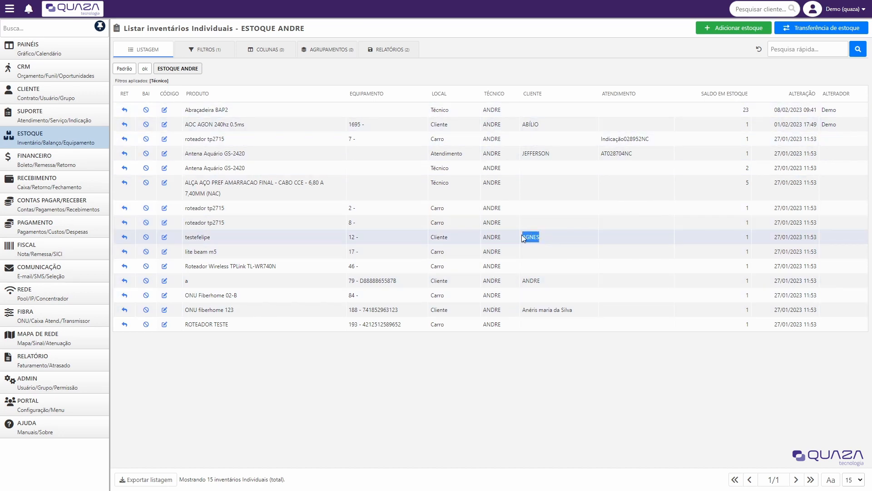
pyautogui.moveTo(585, 314); pyautogui.dragTo(521, 311)
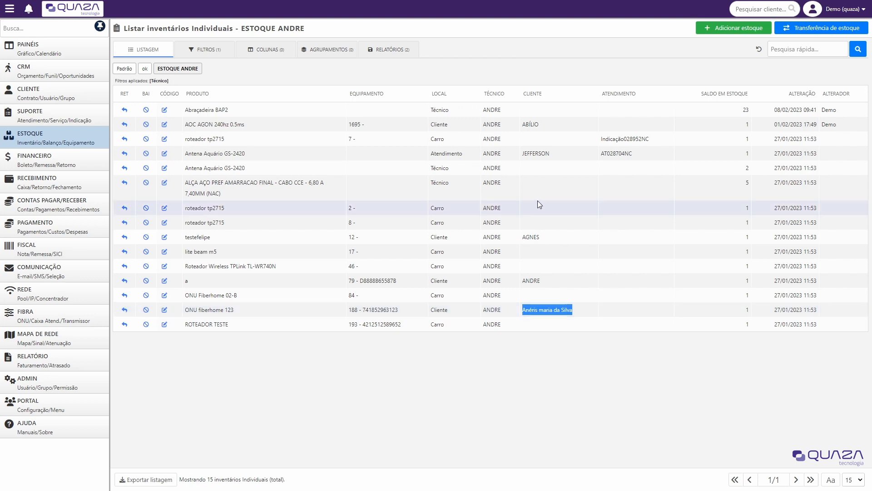
pyautogui.click(551, 188)
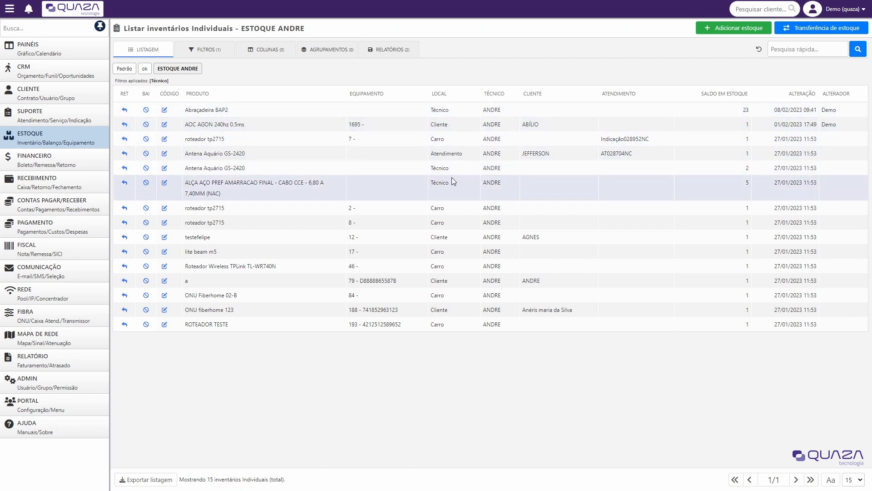
# - Narrow the technician's inventory with the Local filter set to Técnico and review the filtered items
pyautogui.click(193, 51)
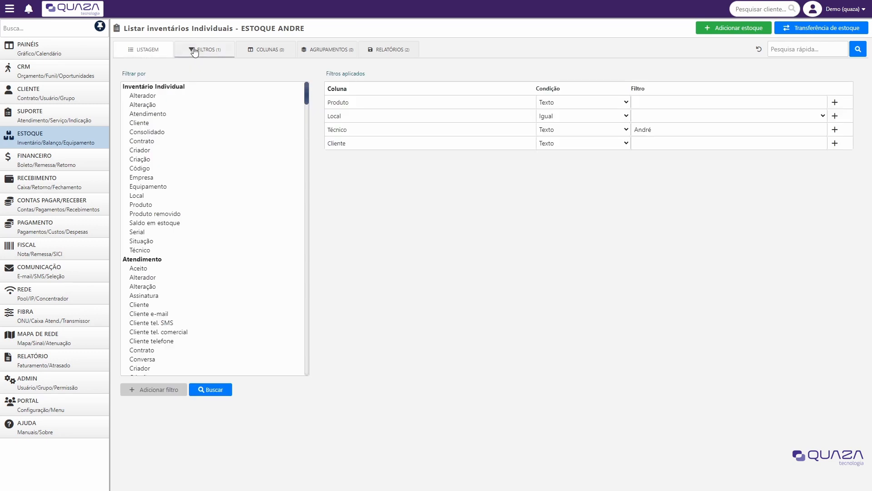
pyautogui.click(656, 117)
pyautogui.click(652, 146)
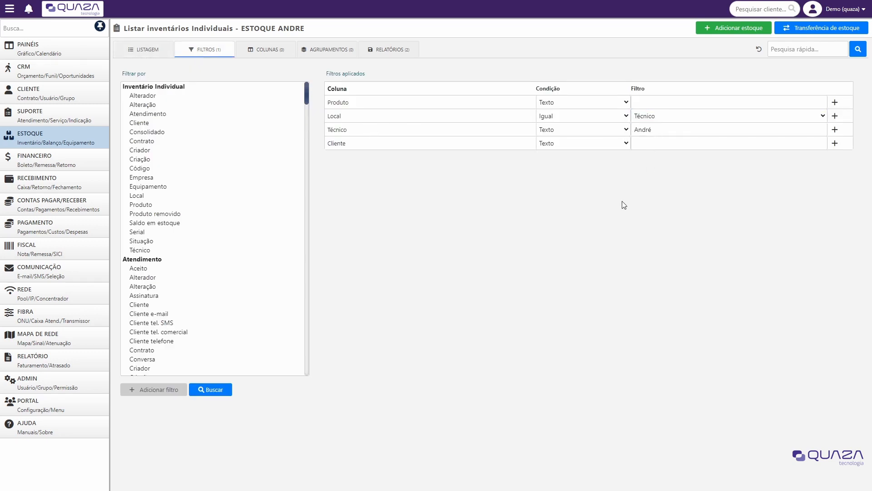
pyautogui.click(222, 392)
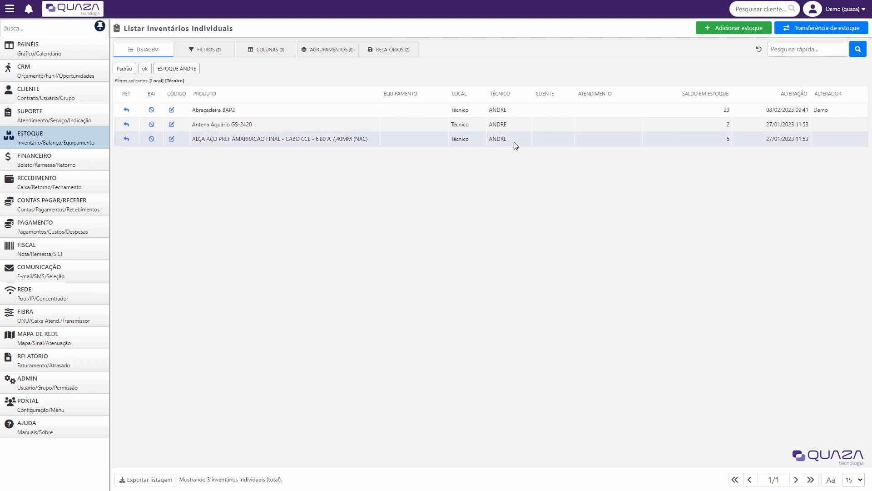
pyautogui.moveTo(514, 141); pyautogui.dragTo(488, 142)
pyautogui.click(457, 192)
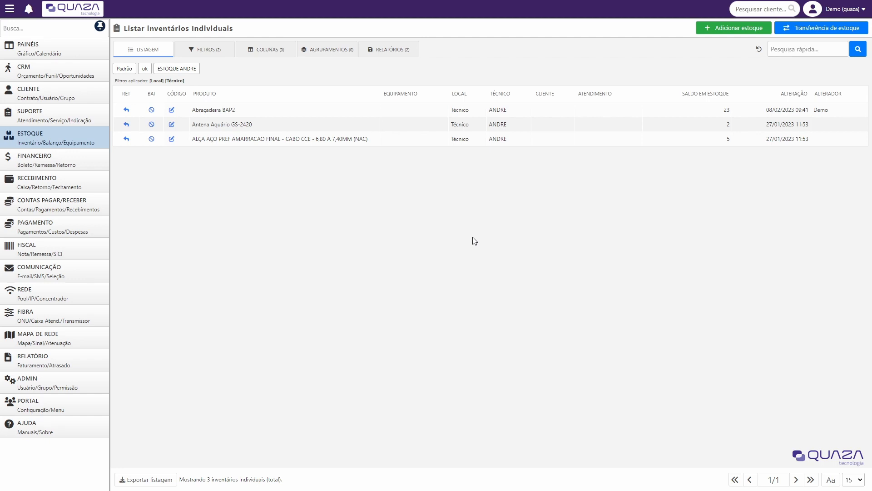
# - Go to the stock equipment list, switch to the support tickets and open the TUTORIAL ESTOQUE ticket for editing
pyautogui.click(30, 136)
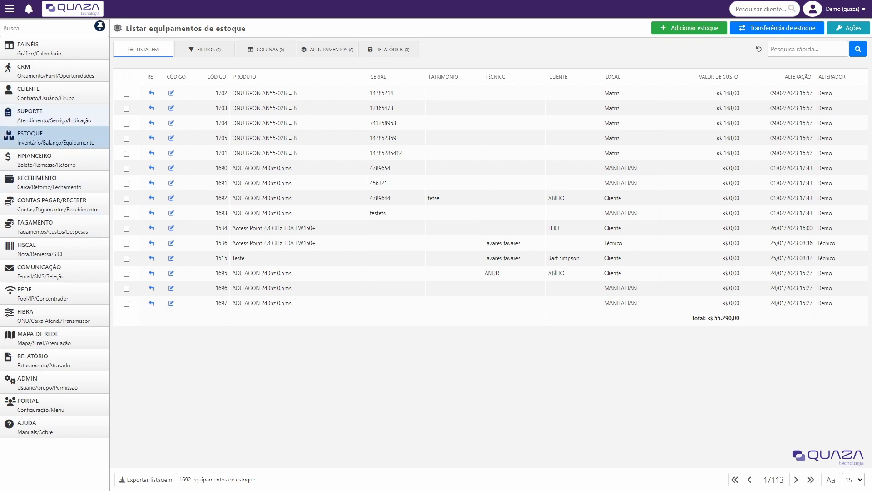
pyautogui.click(43, 133)
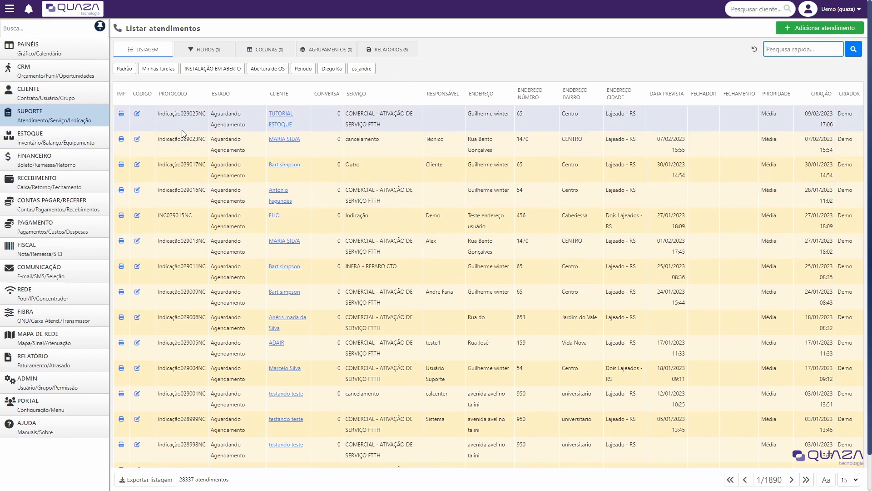
pyautogui.click(138, 115)
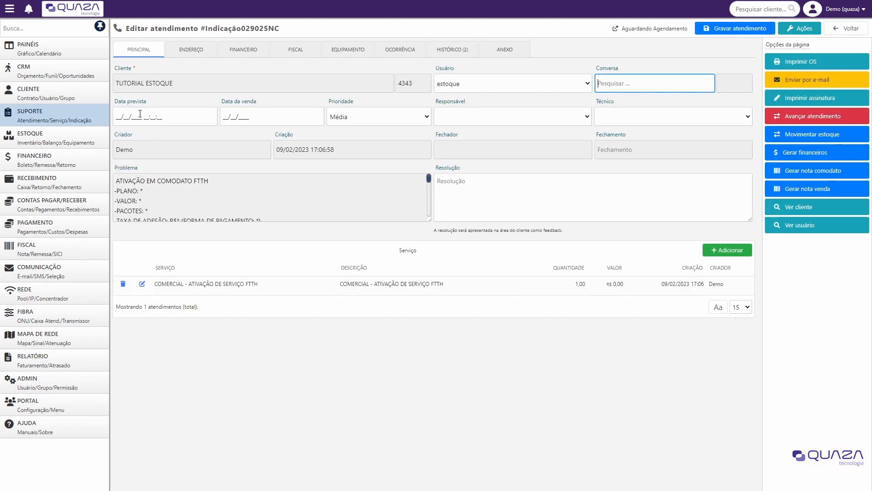
# - Set the ticket's expected date to 09/02/2023, assign a responsible person and a technician, and save the ticket
pyautogui.click(140, 113)
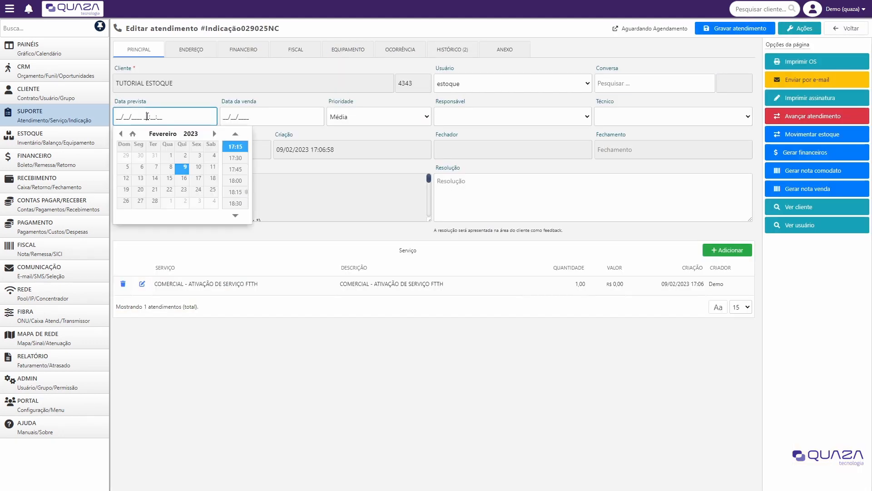
pyautogui.click(183, 168)
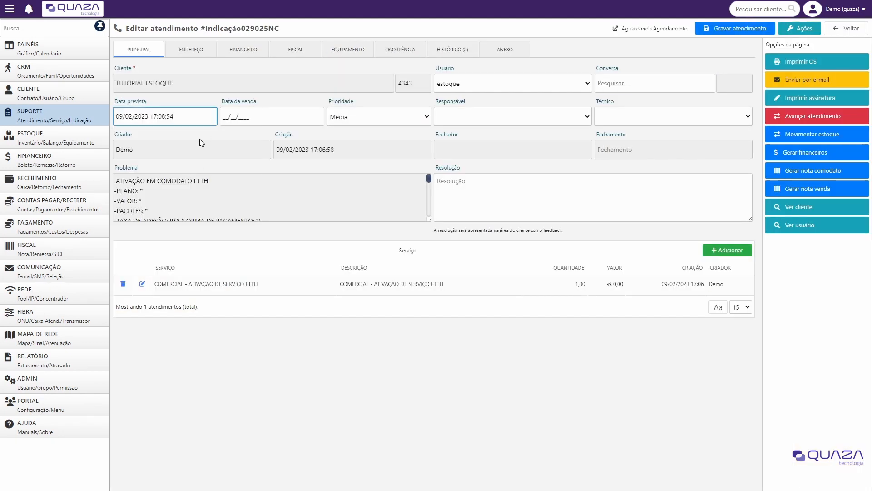
pyautogui.moveTo(153, 100); pyautogui.dragTo(110, 97)
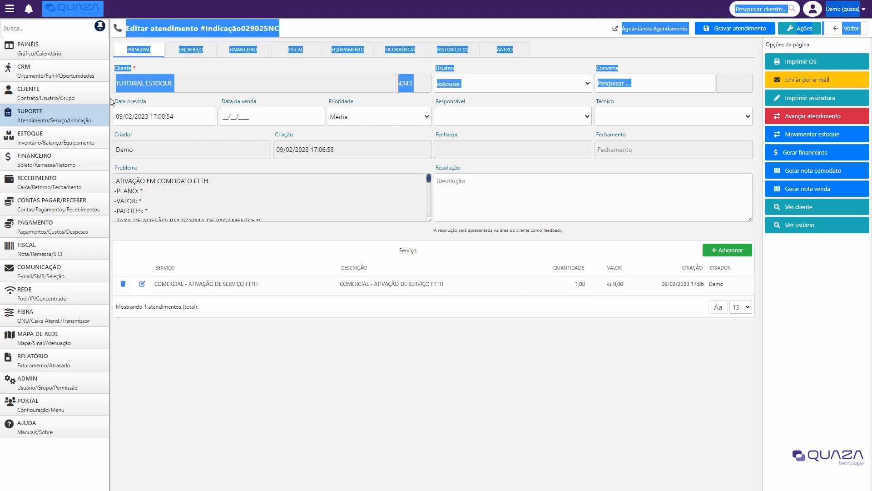
pyautogui.click(166, 104)
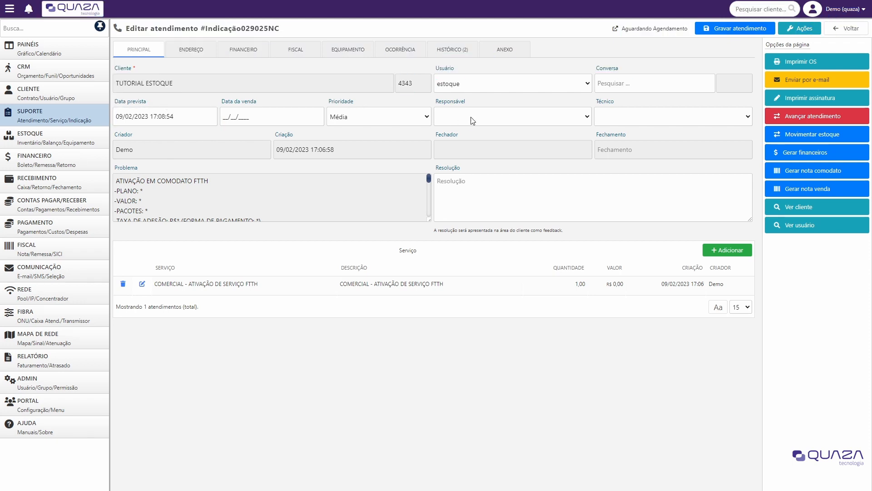
pyautogui.click(467, 140)
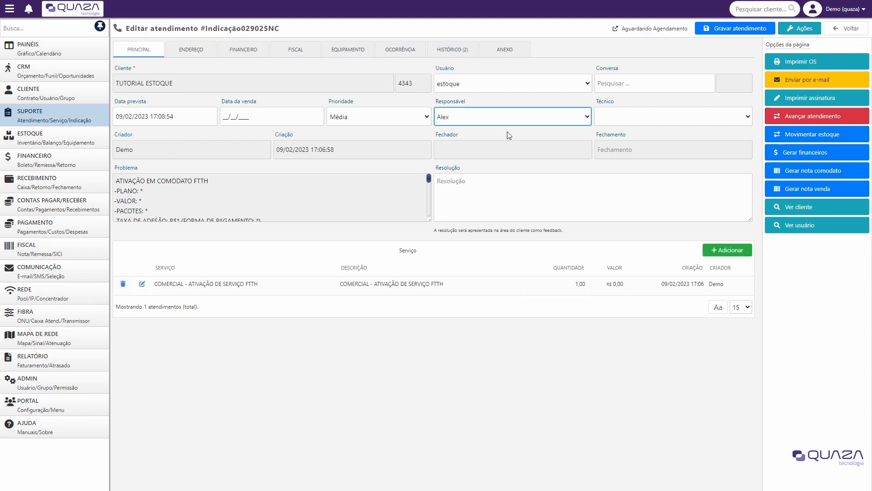
pyautogui.click(617, 140)
pyautogui.click(744, 27)
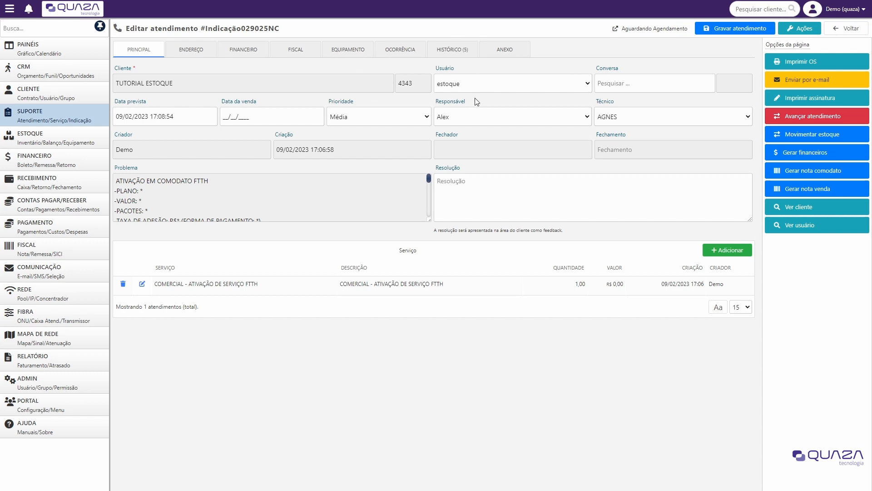
pyautogui.moveTo(617, 103); pyautogui.dragTo(583, 102)
pyautogui.click(583, 103)
pyautogui.moveTo(466, 99); pyautogui.dragTo(421, 98)
pyautogui.click(421, 99)
# - Start adding equipment to the ticket and choose the product ONU GPON AN55-02B = B
pyautogui.click(343, 54)
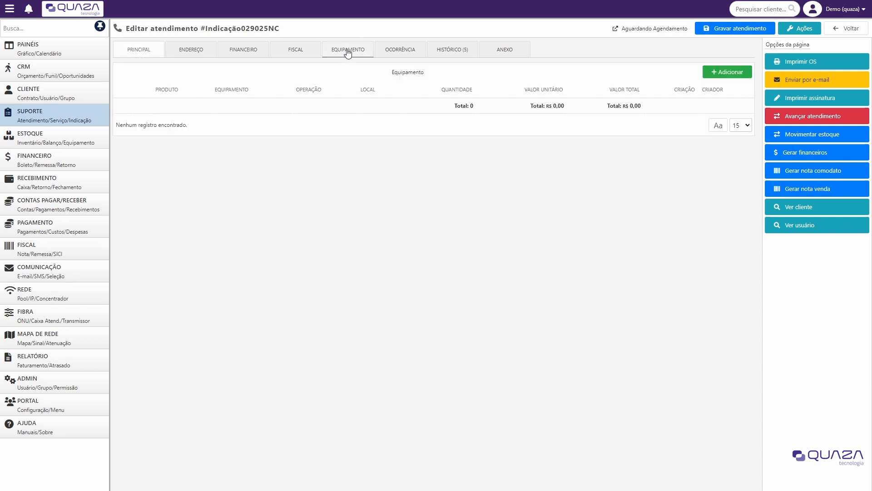
pyautogui.click(737, 75)
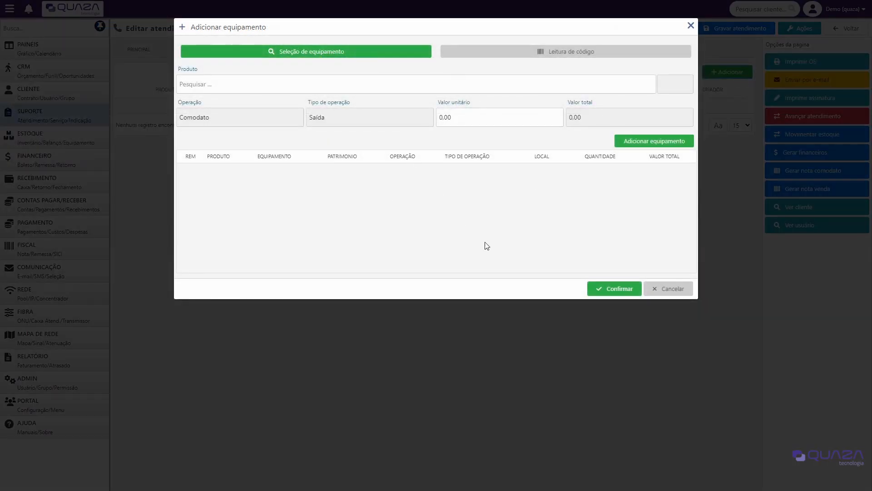
pyautogui.click(233, 84)
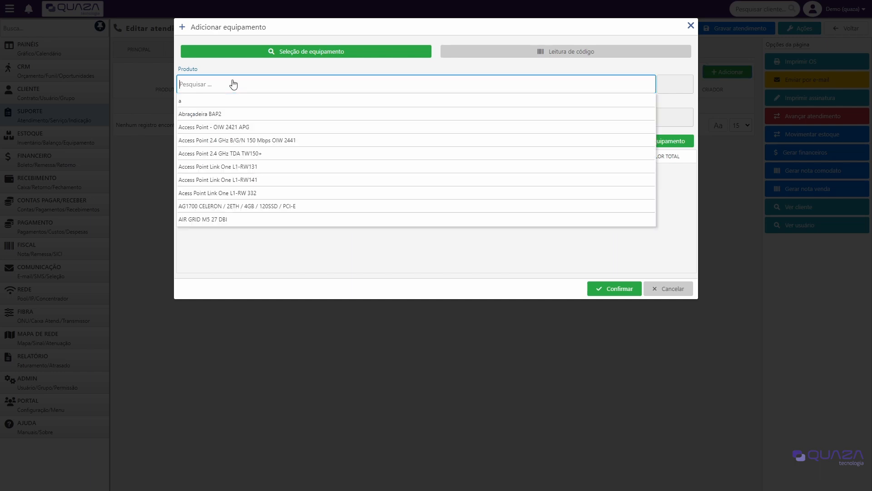
pyautogui.write('onu')
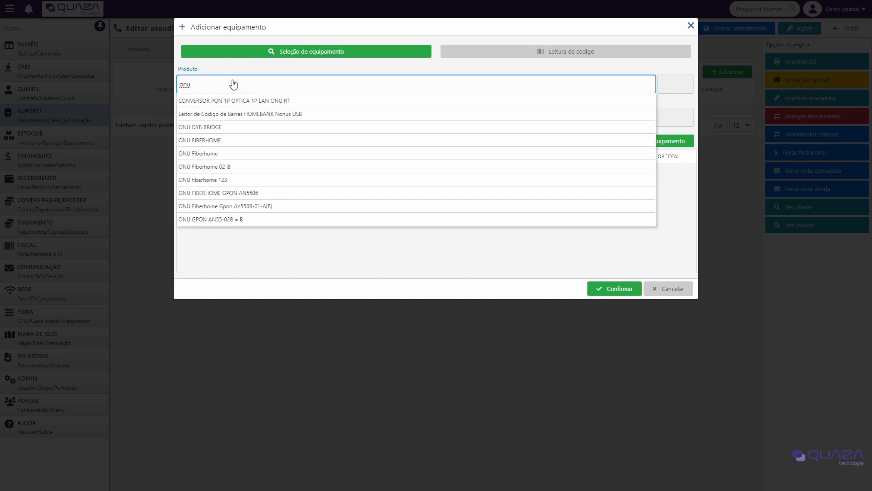
pyautogui.click(214, 220)
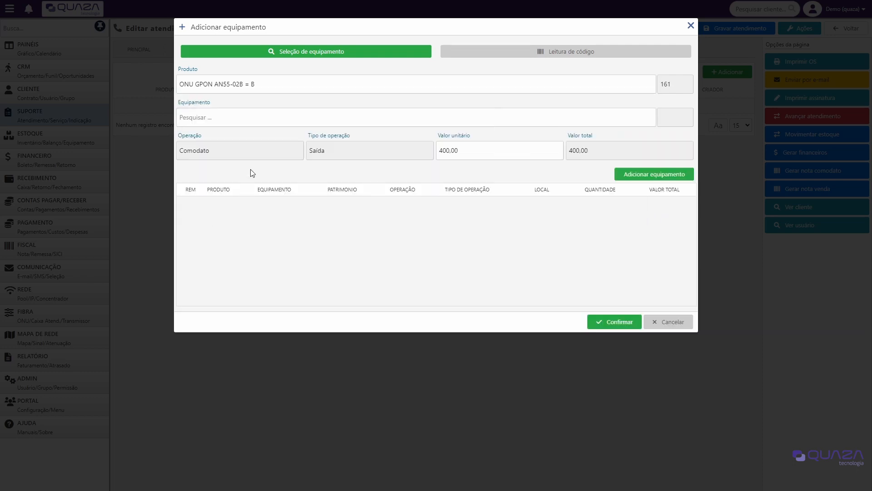
# - Select unit 1701 of the ONU at Matriz as the equipment for the ticket
pyautogui.click(229, 120)
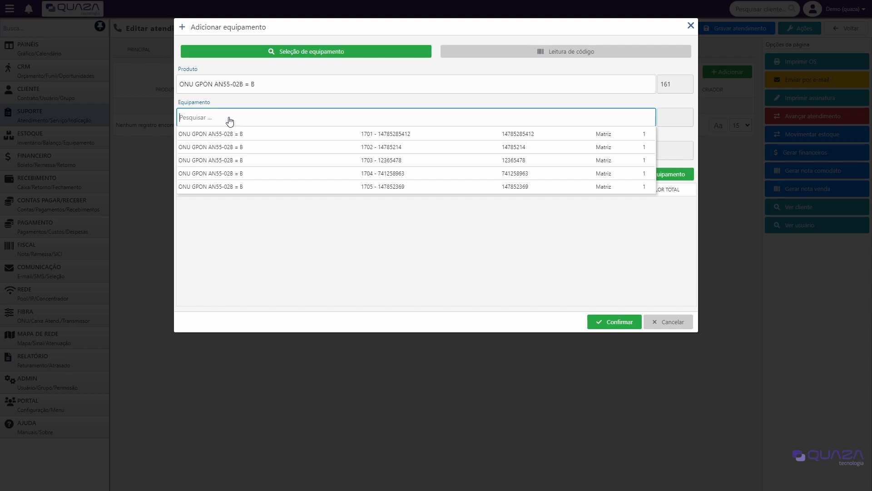
pyautogui.click(234, 103)
pyautogui.moveTo(215, 105); pyautogui.dragTo(177, 111)
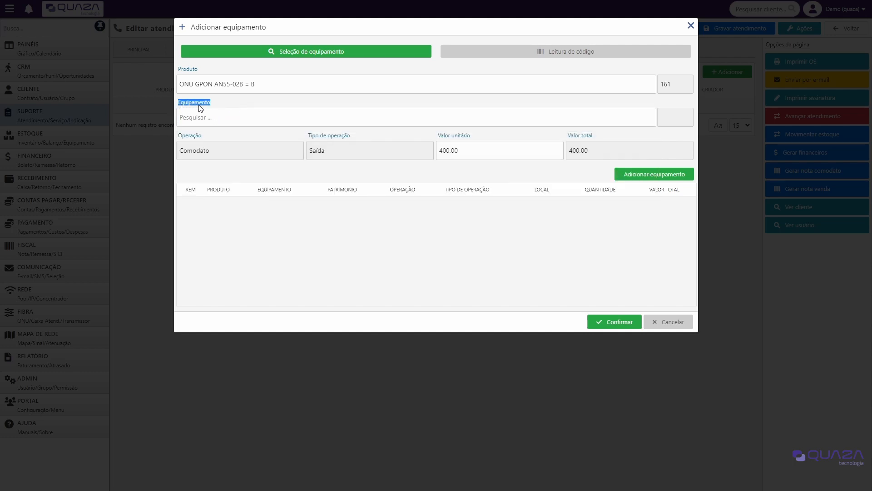
pyautogui.click(203, 117)
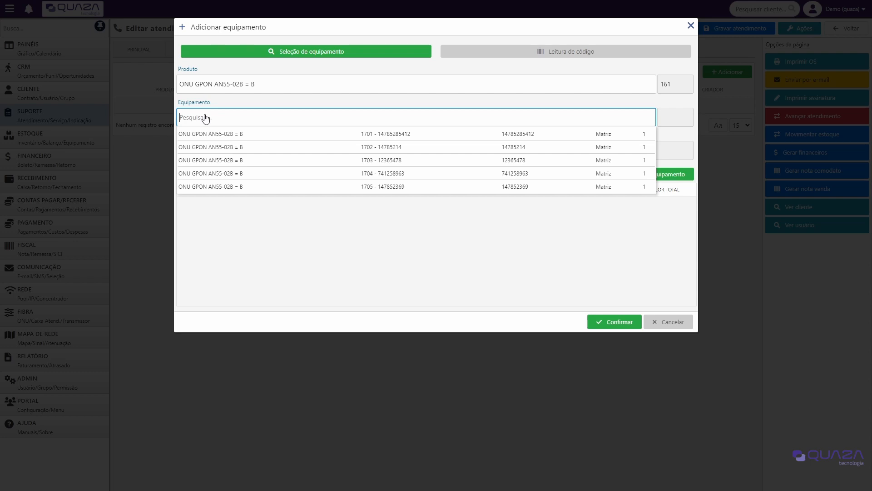
pyautogui.click(244, 136)
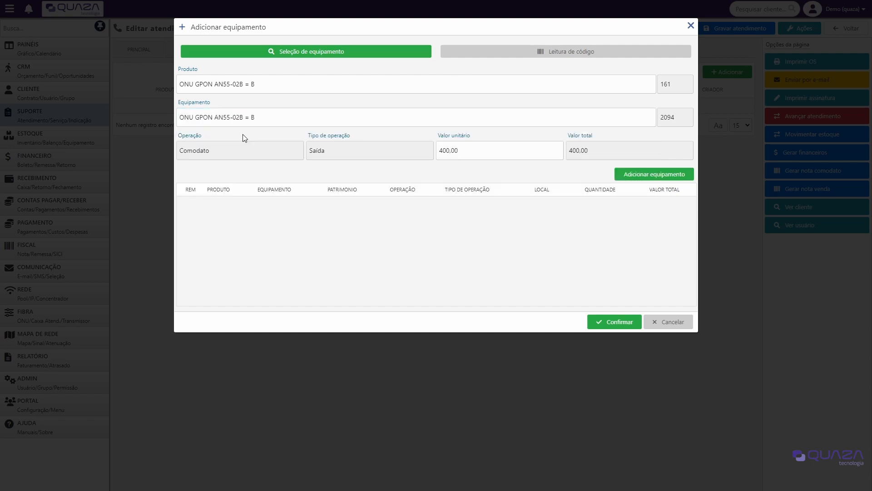
# - Examine the selected unit's product and equipment codes, the operation and the operation type
pyautogui.doubleClick(659, 118)
pyautogui.doubleClick(678, 86)
pyautogui.click(609, 137)
pyautogui.moveTo(184, 150); pyautogui.dragTo(175, 150)
pyautogui.click(206, 173)
pyautogui.click(209, 174)
pyautogui.moveTo(209, 151); pyautogui.dragTo(178, 151)
pyautogui.moveTo(345, 151); pyautogui.dragTo(304, 149)
pyautogui.click(372, 173)
# - Add the selected ONU to the equipment list and confirm it by moving the equipment to the ticket's technician
pyautogui.click(652, 179)
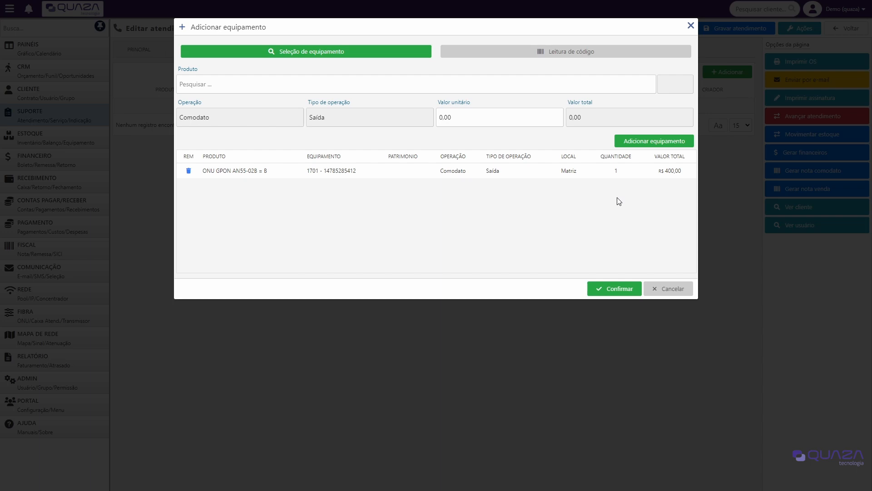
pyautogui.click(626, 290)
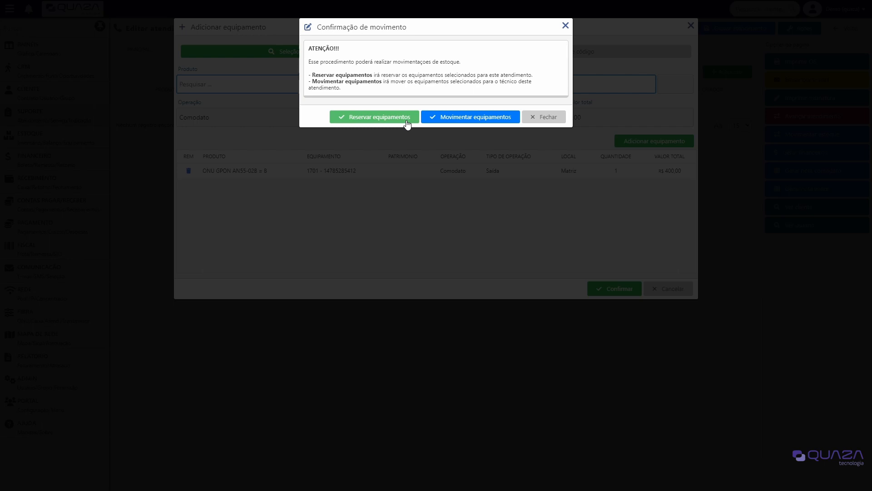
pyautogui.click(478, 117)
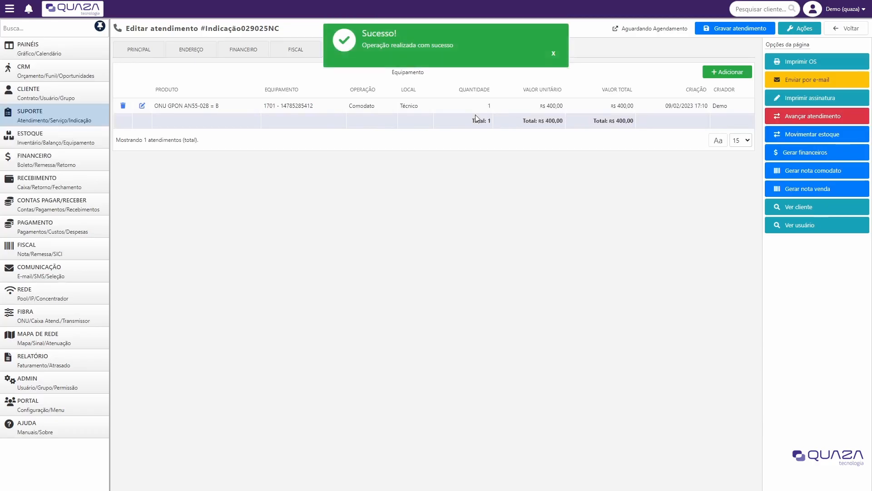
# - Examine the ticket's client in the main details and the ONU GPON AN55-02B = B in its equipment list
pyautogui.click(151, 53)
pyautogui.moveTo(184, 86); pyautogui.dragTo(115, 85)
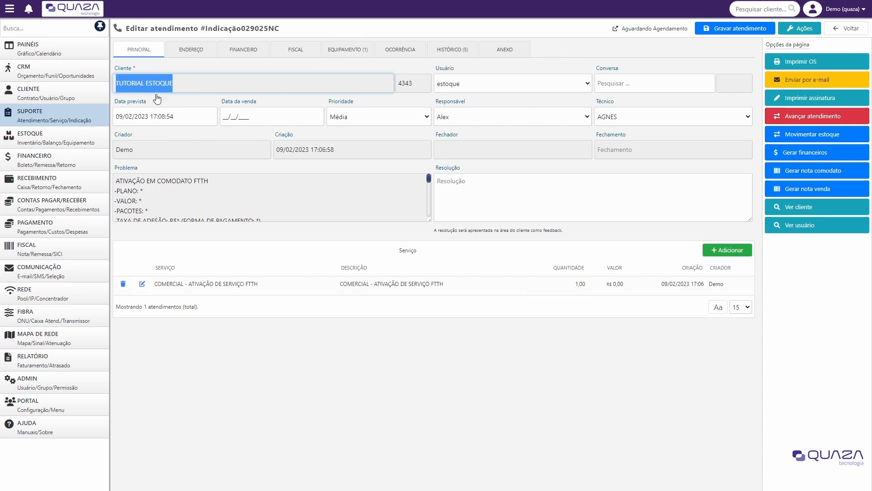
pyautogui.click(195, 86)
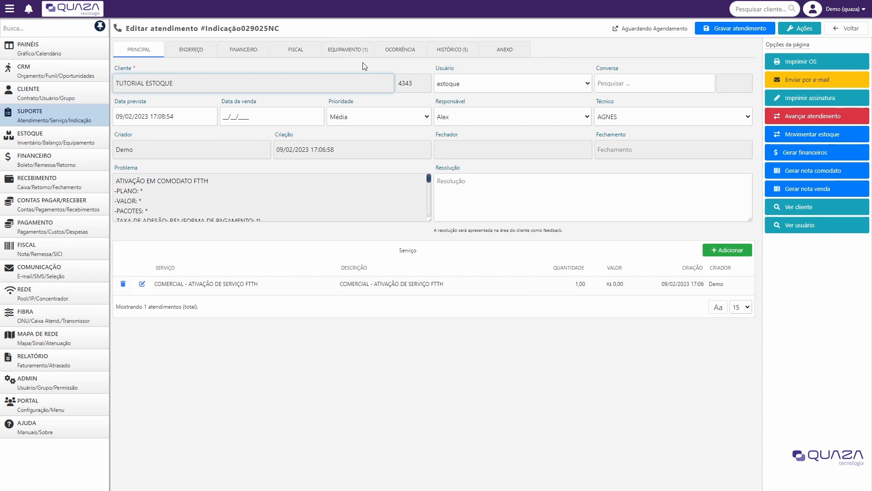
pyautogui.click(365, 50)
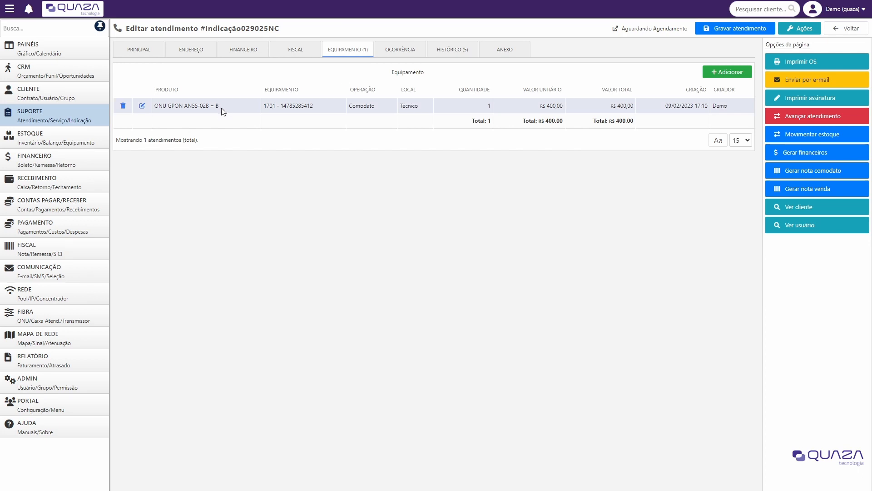
pyautogui.moveTo(214, 108); pyautogui.dragTo(165, 107)
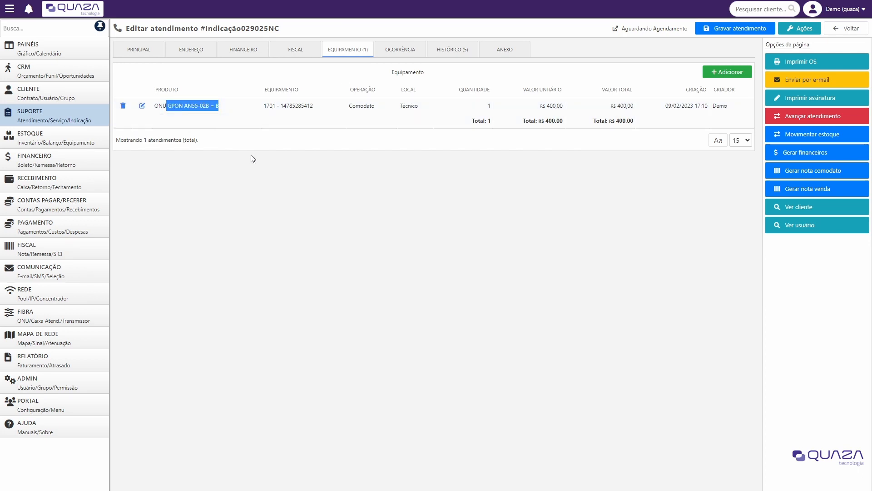
pyautogui.click(276, 229)
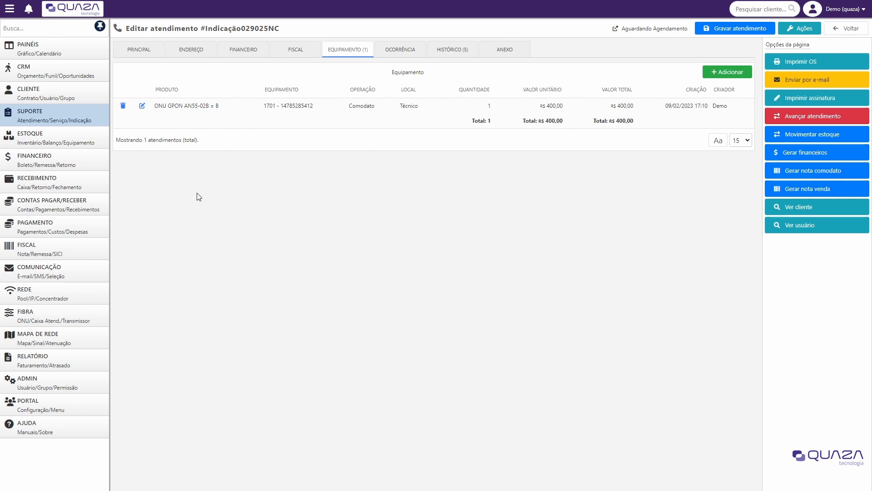
# - Find the client TUTORIAL ESTOQUE in the client list and view the equipment registered to it
pyautogui.click(45, 97)
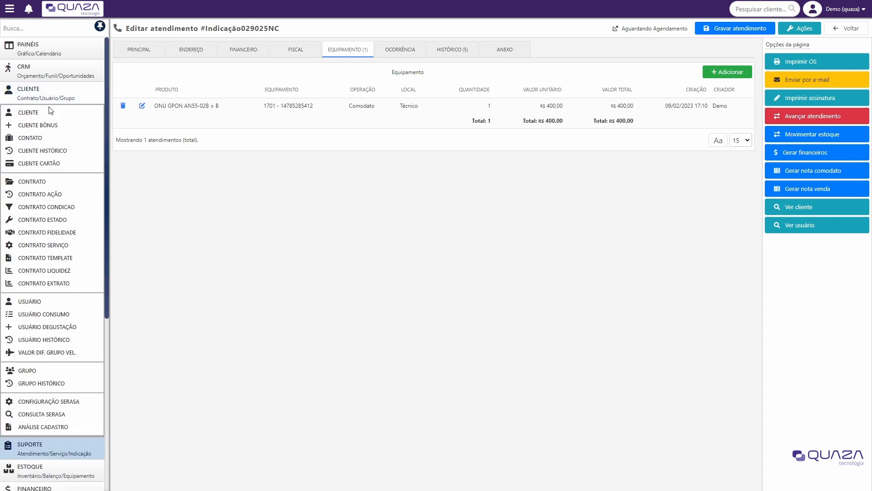
pyautogui.click(45, 113)
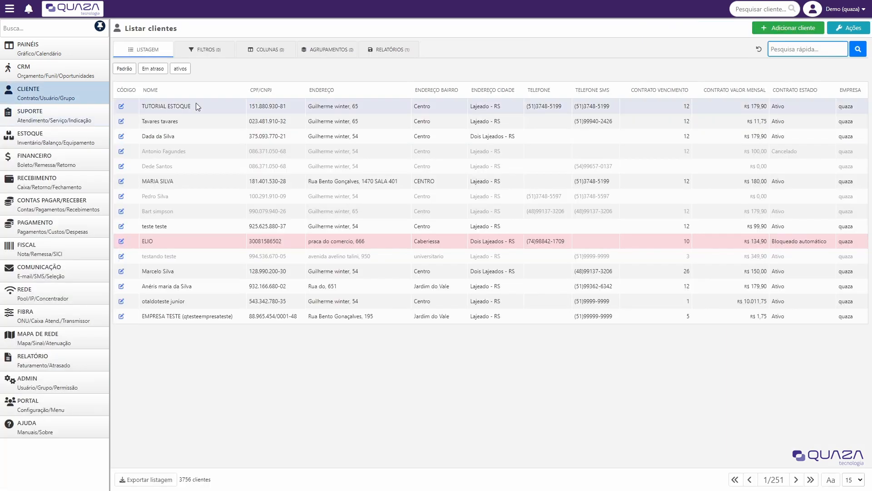
pyautogui.moveTo(190, 106); pyautogui.dragTo(141, 106)
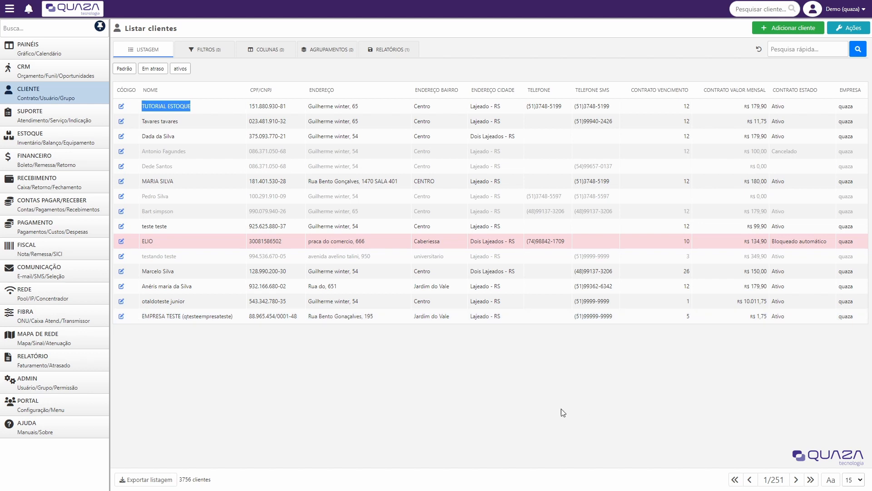
pyautogui.click(515, 408)
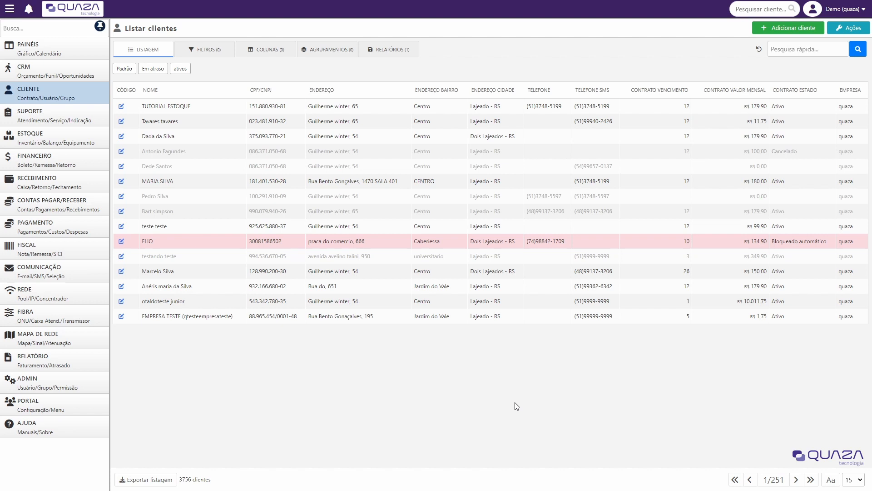
pyautogui.click(121, 106)
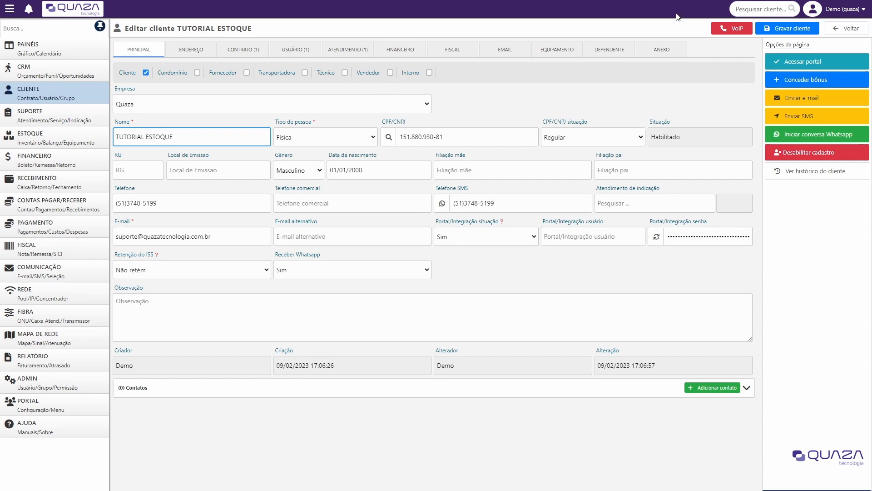
pyautogui.click(562, 55)
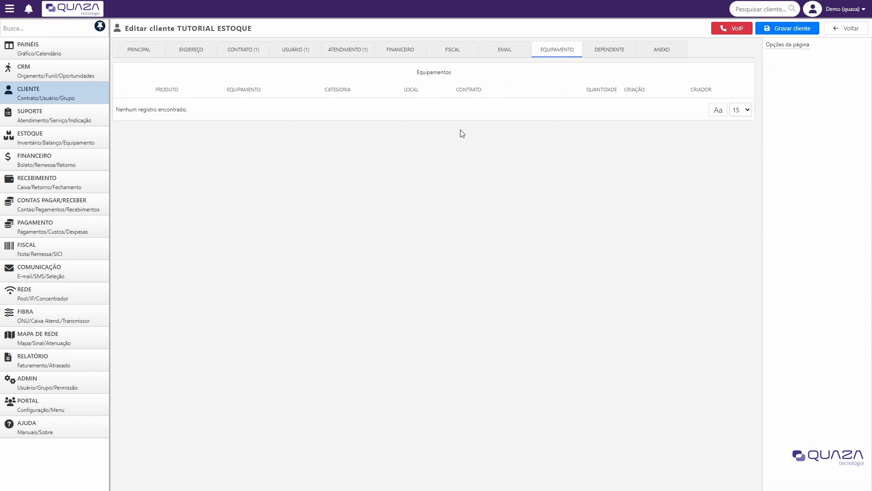
# - View the support tickets by technician and collapse the first technician's ticket list
pyautogui.click(29, 96)
pyautogui.click(29, 96)
pyautogui.click(42, 120)
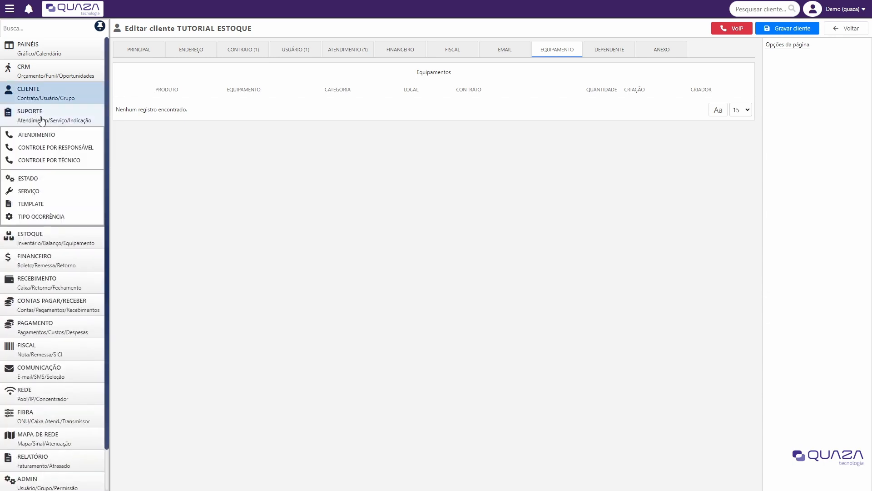
pyautogui.click(64, 163)
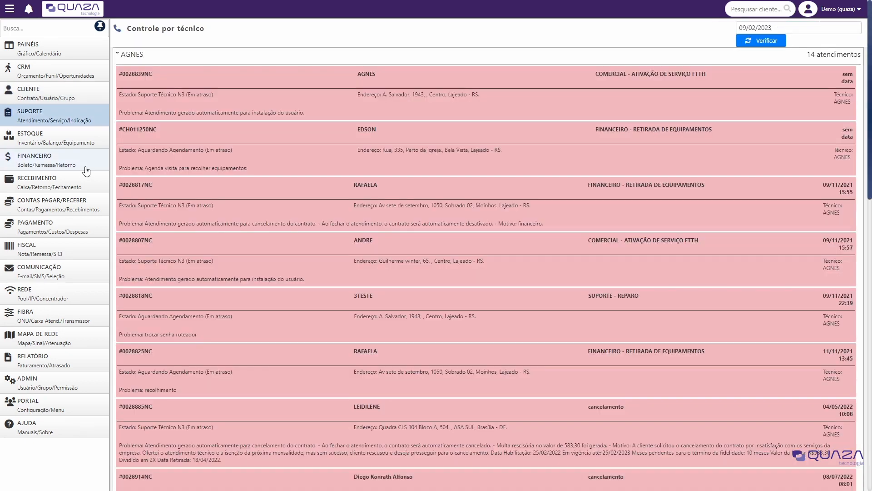
pyautogui.click(135, 56)
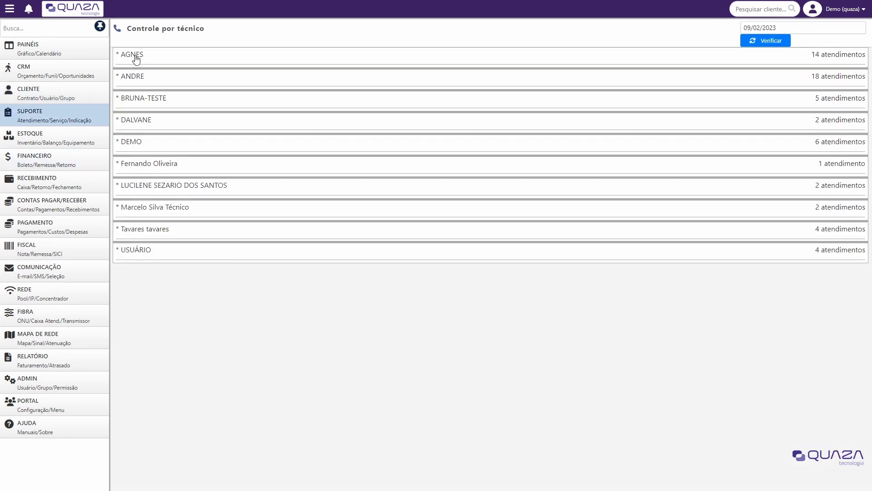
# - List the individual stock inventory and sort it by technician
pyautogui.click(54, 137)
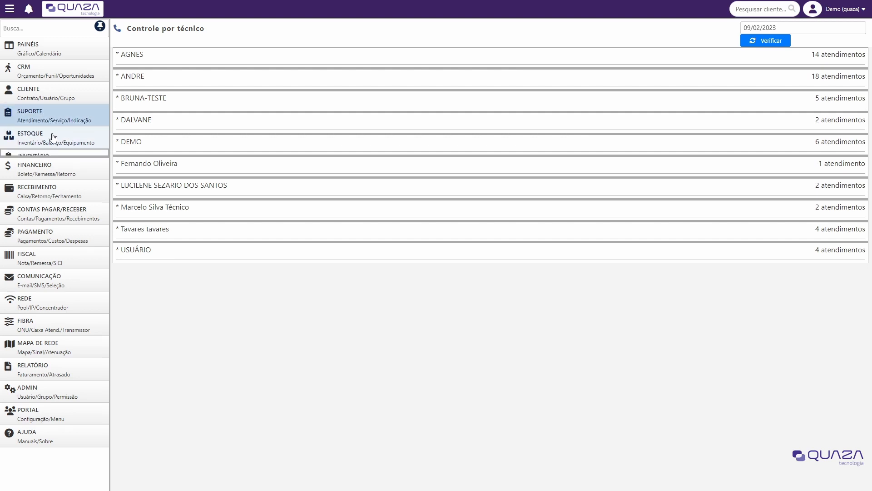
pyautogui.click(58, 167)
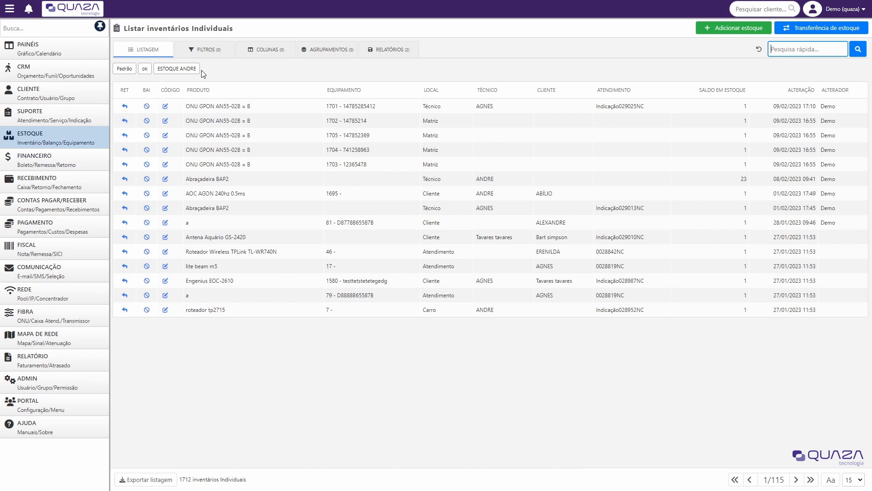
pyautogui.click(500, 97)
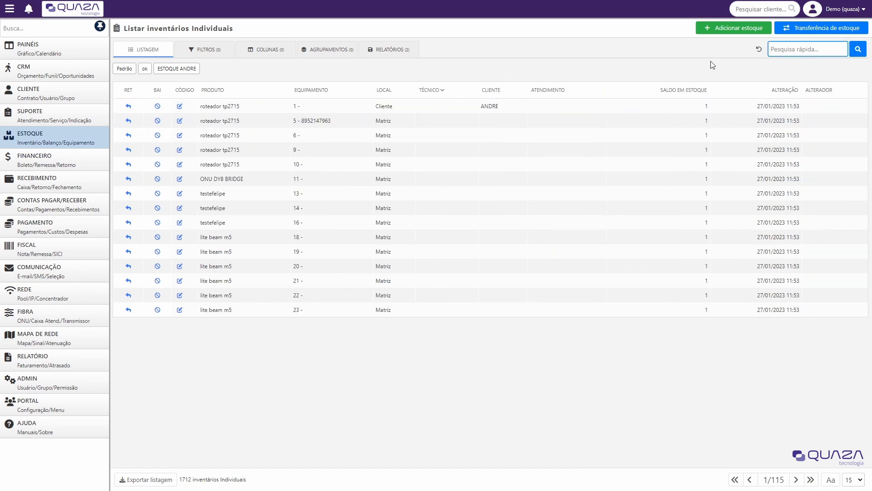
# - Filter the individual inventory by location Técnico and the technician's name, and locate the ONU GPON AN55-02B = B
pyautogui.click(209, 52)
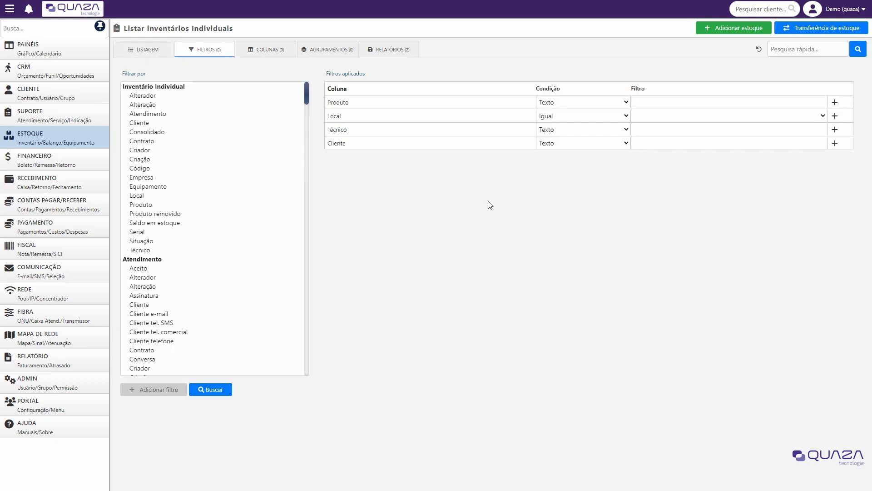
pyautogui.click(665, 121)
pyautogui.click(659, 147)
pyautogui.click(647, 132)
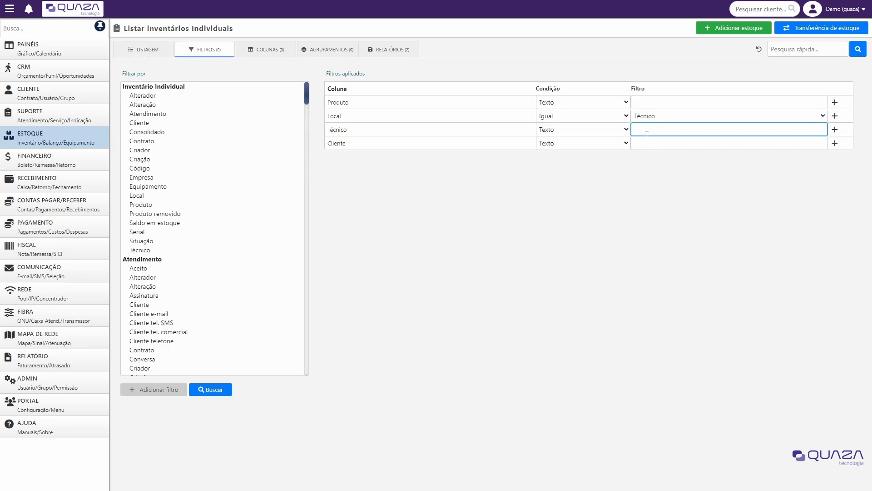
pyautogui.write('Agnes')
pyautogui.click(212, 394)
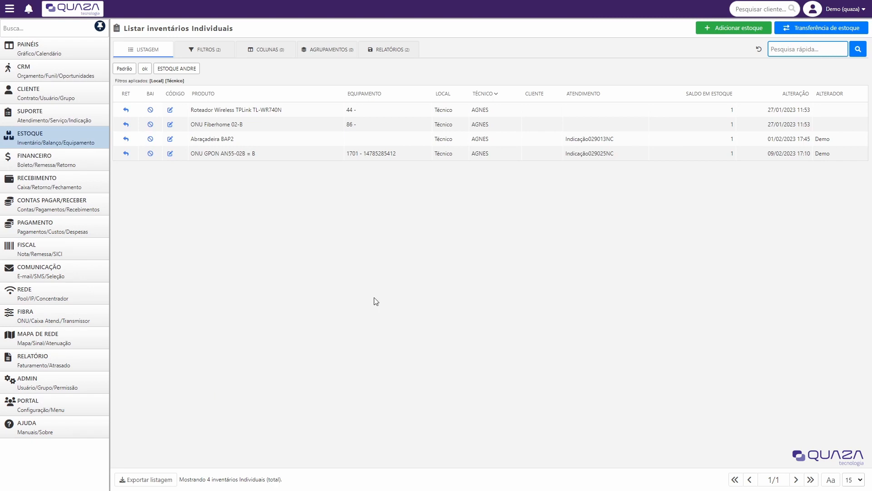
pyautogui.moveTo(269, 153); pyautogui.dragTo(189, 151)
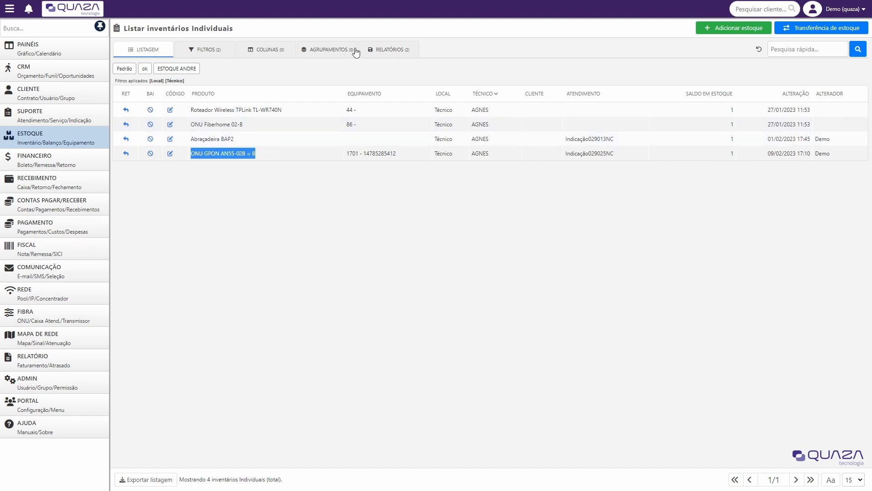
# - Start saving the current search filters and title the search Estoque followed by the technician's name
pyautogui.click(392, 53)
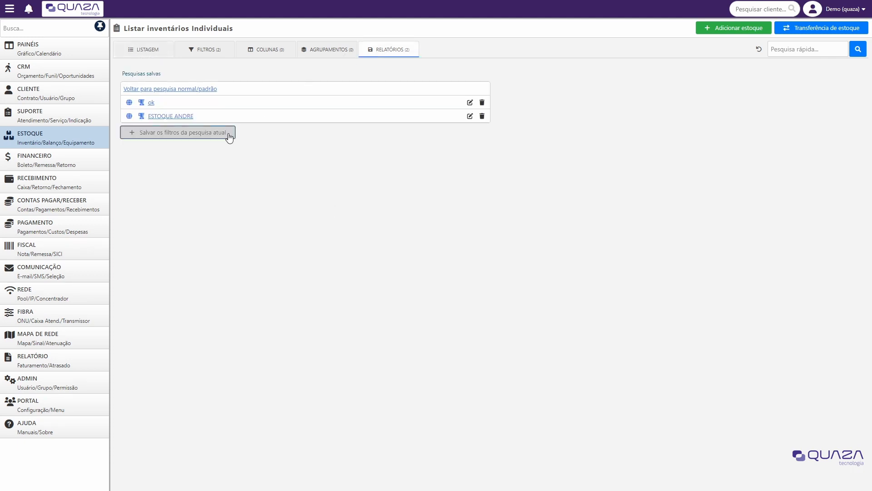
pyautogui.click(228, 133)
pyautogui.click(256, 55)
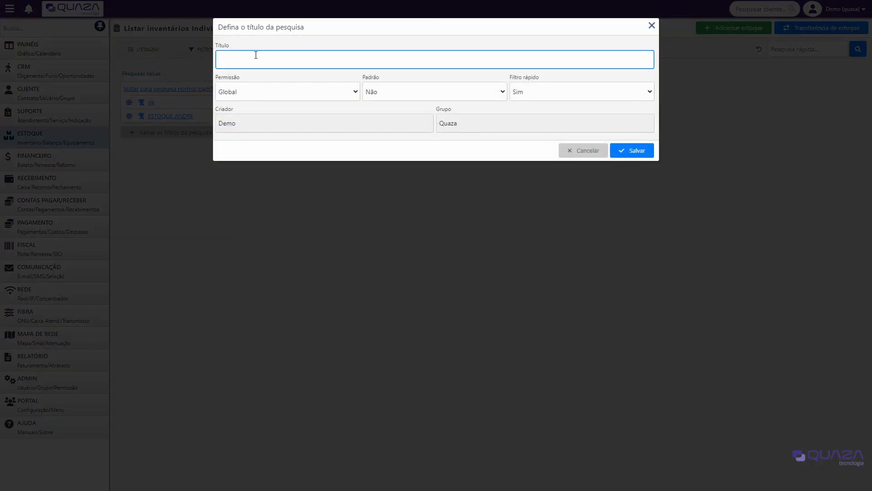
pyautogui.write('Etoque')
pyautogui.press('BackSpace')
pyautogui.press('BackSpace')
pyautogui.press('BackSpace')
pyautogui.press('BackSpace')
pyautogui.write('stoque ')
pyautogui.write('Af')
pyautogui.write('nes')
# - Review the title, permission, default and quick filter options, and save the search
pyautogui.moveTo(241, 80); pyautogui.dragTo(211, 80)
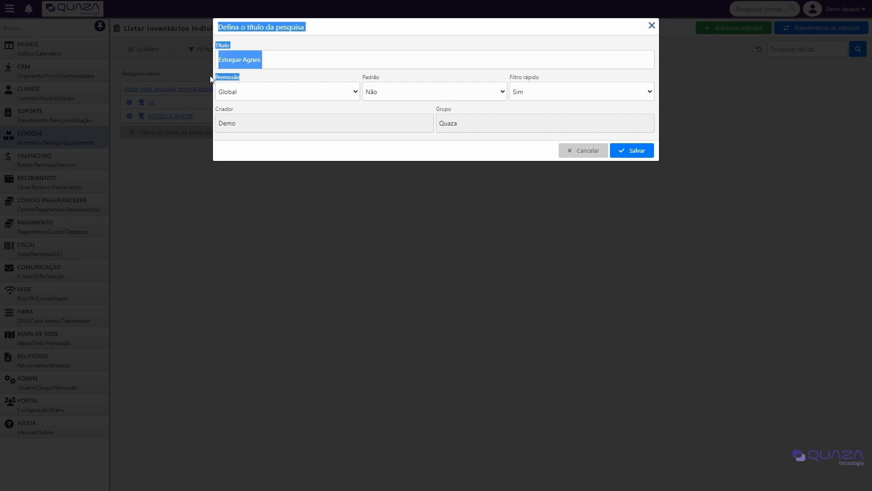
pyautogui.click(230, 90)
pyautogui.click(245, 79)
pyautogui.doubleClick(373, 77)
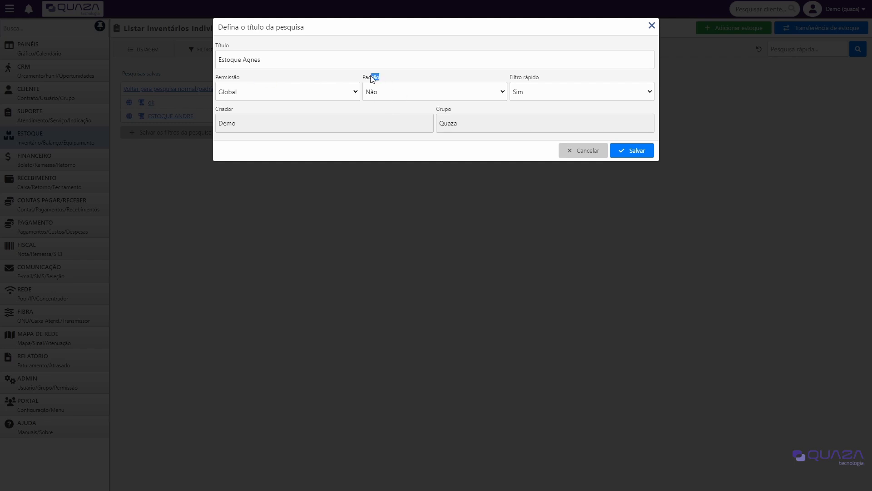
pyautogui.moveTo(545, 77); pyautogui.dragTo(504, 77)
pyautogui.click(530, 78)
pyautogui.click(629, 152)
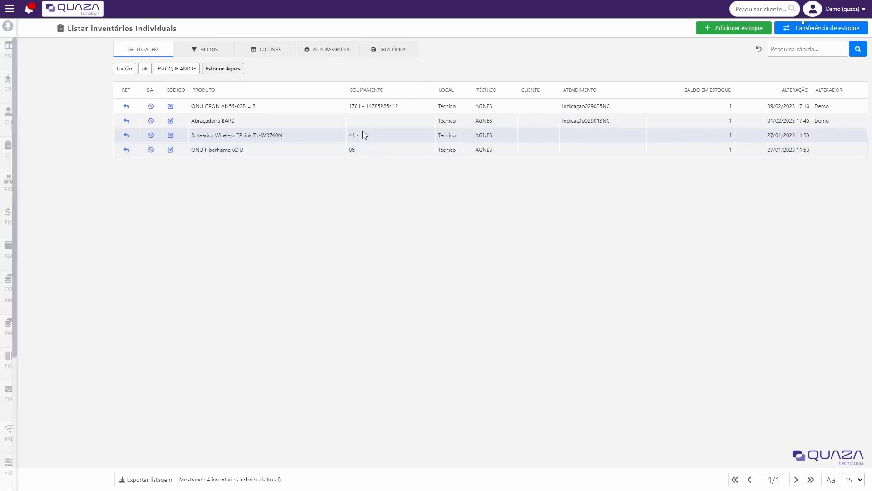
# - Return to the default inventory listing and apply the saved technician search as a quick filter
pyautogui.click(127, 69)
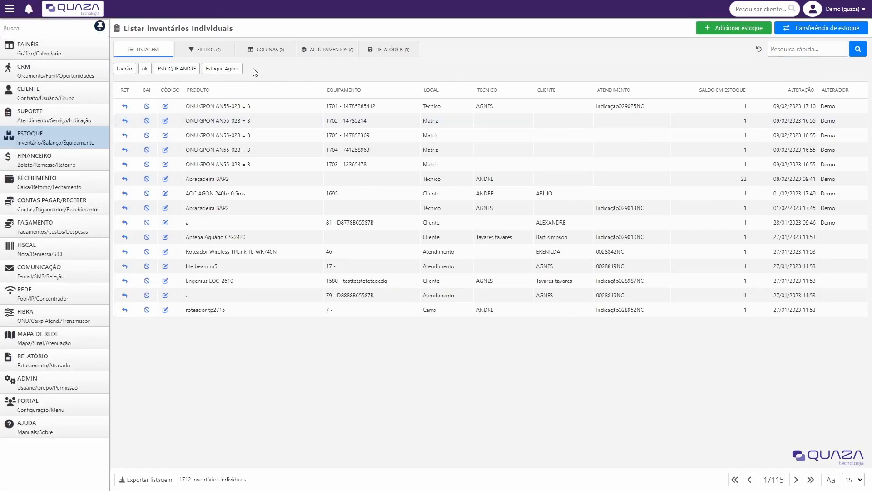
pyautogui.moveTo(253, 69); pyautogui.dragTo(206, 70)
pyautogui.click(237, 73)
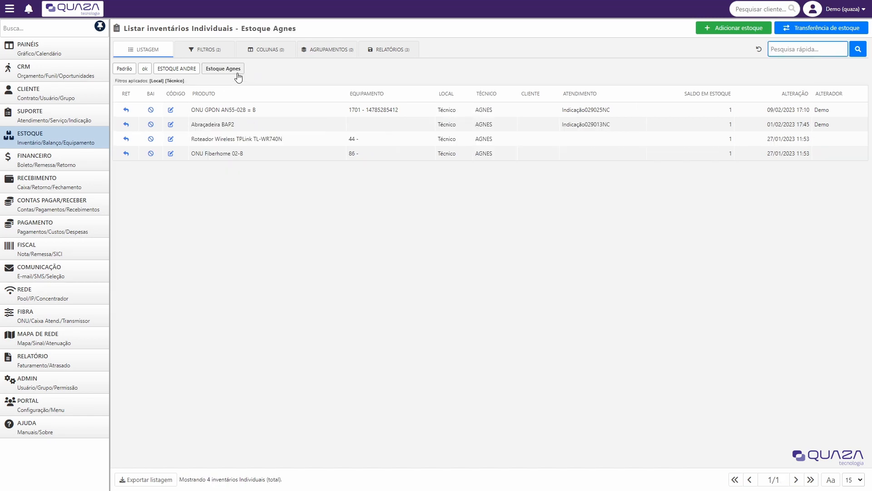
# - List the stock movements and filter them by the product text ONU GPON
pyautogui.click(71, 145)
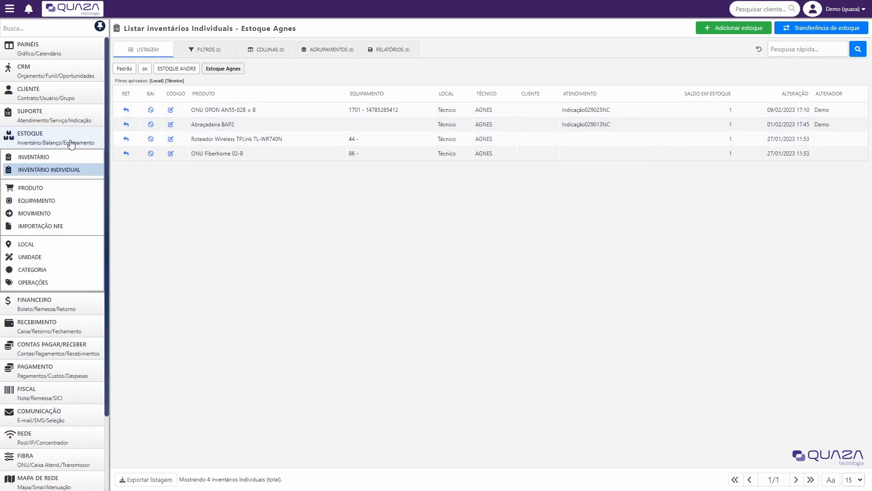
pyautogui.click(31, 215)
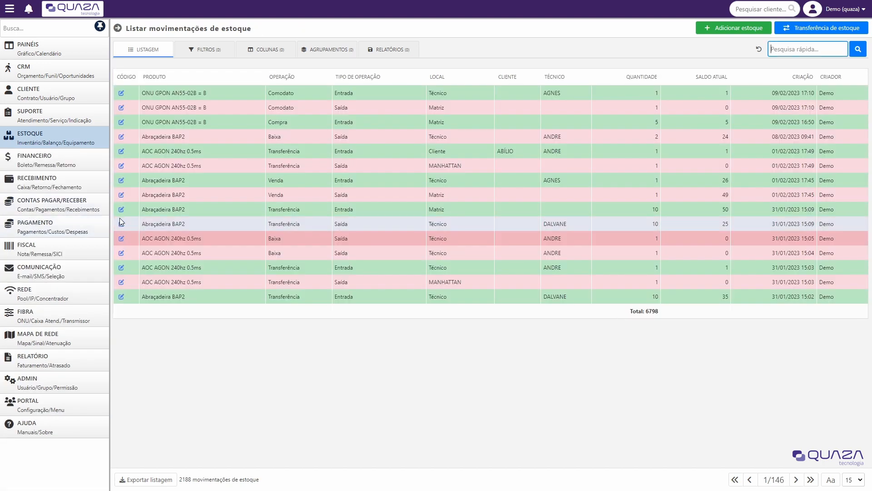
pyautogui.moveTo(165, 77); pyautogui.dragTo(144, 78)
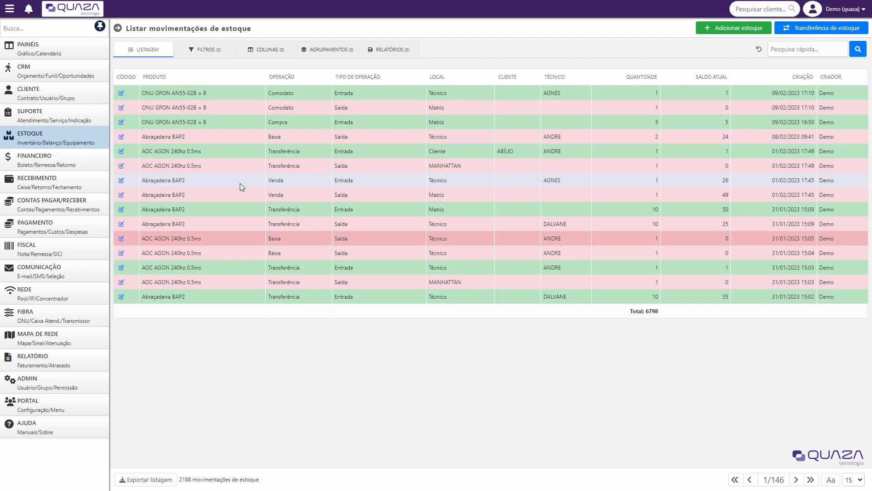
pyautogui.click(217, 52)
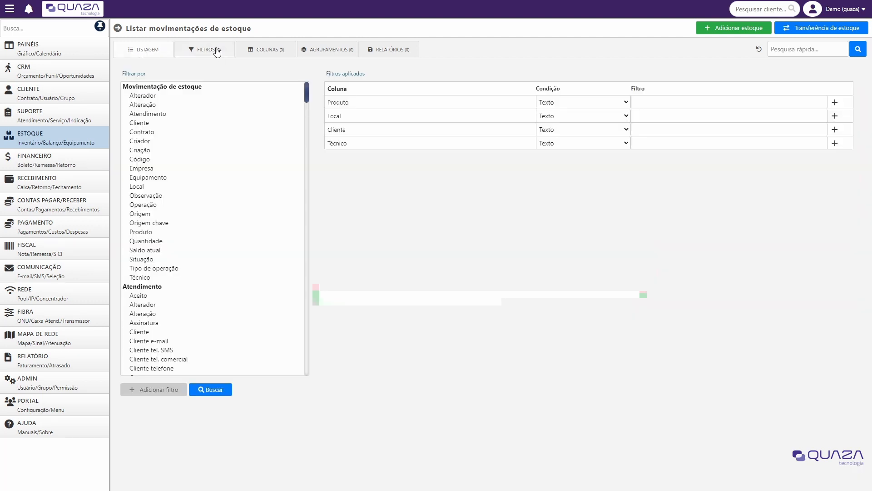
pyautogui.click(657, 101)
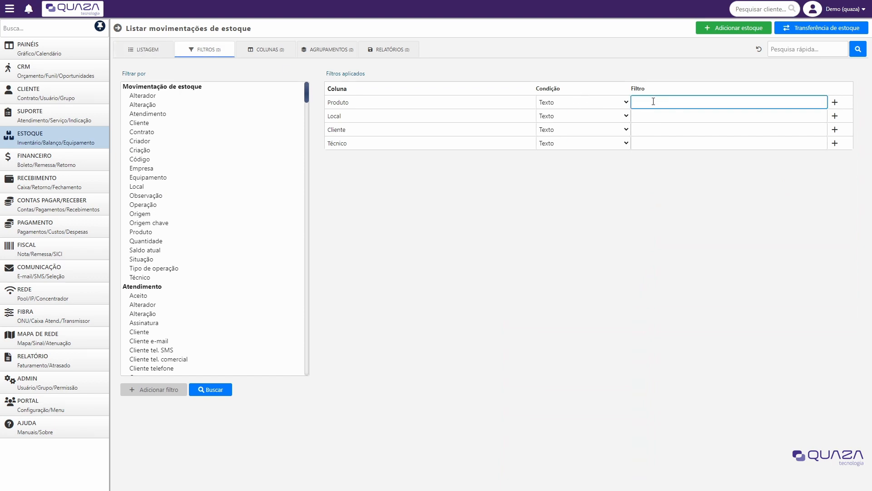
pyautogui.press('Return')
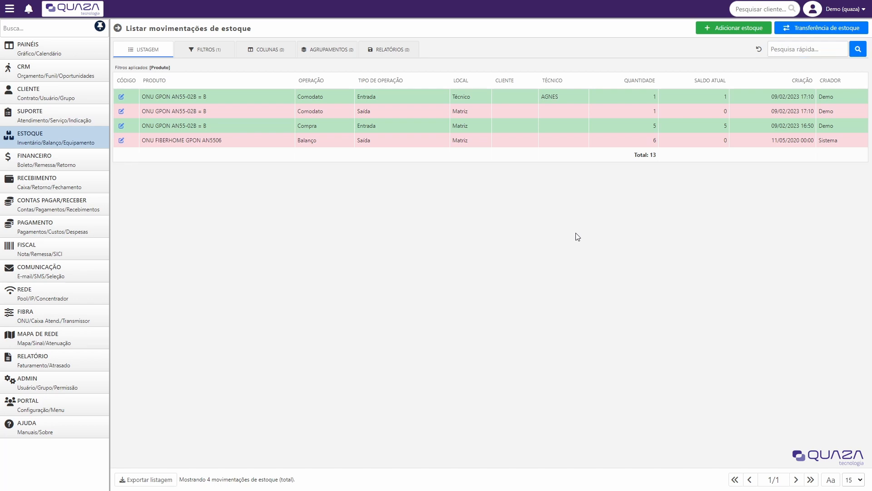
# - Review the product filter ONU GPON, rerun the search, and return to the stock movement listing
pyautogui.click(217, 53)
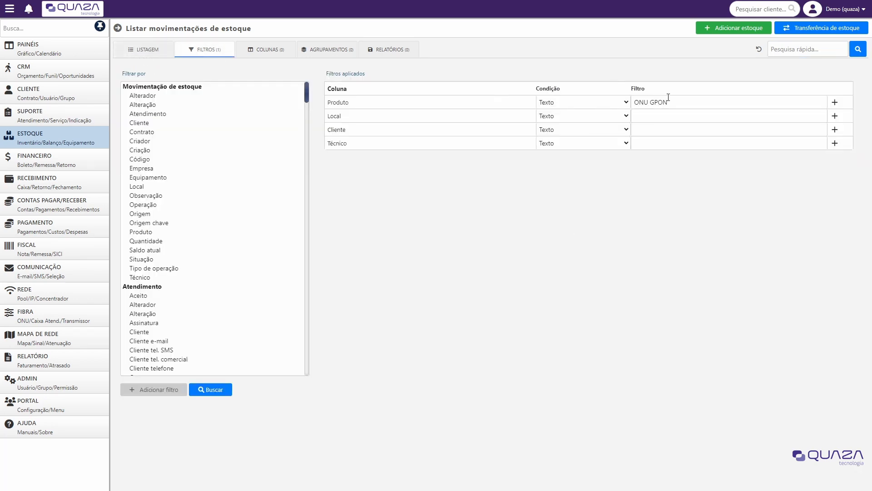
pyautogui.moveTo(668, 103); pyautogui.dragTo(627, 104)
pyautogui.click(637, 204)
pyautogui.click(214, 390)
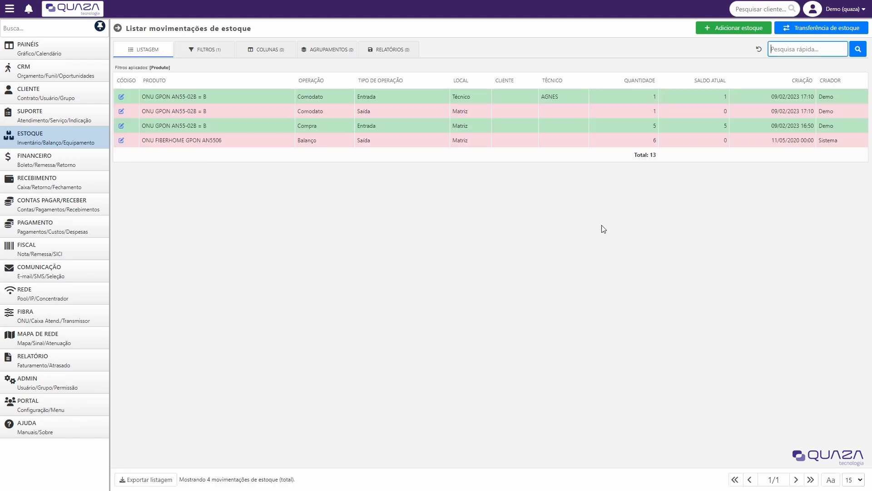
pyautogui.click(221, 54)
pyautogui.moveTo(668, 104); pyautogui.dragTo(633, 100)
pyautogui.click(549, 247)
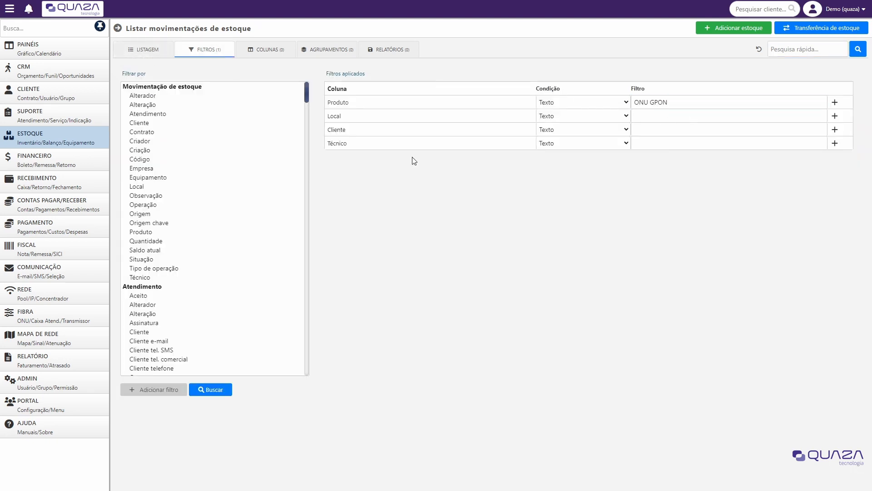
pyautogui.click(146, 53)
# - Compare the ONU FIBERHOME balance movement with the ONU GPON AN55-02B movements, and check the purchase's creation date
pyautogui.moveTo(231, 146); pyautogui.dragTo(140, 145)
pyautogui.click(265, 185)
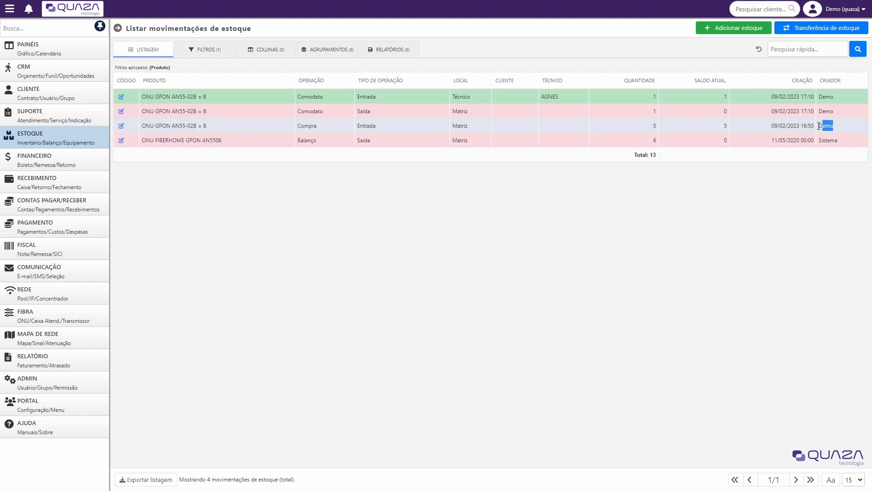
pyautogui.moveTo(819, 126); pyautogui.dragTo(131, 93)
pyautogui.click(328, 247)
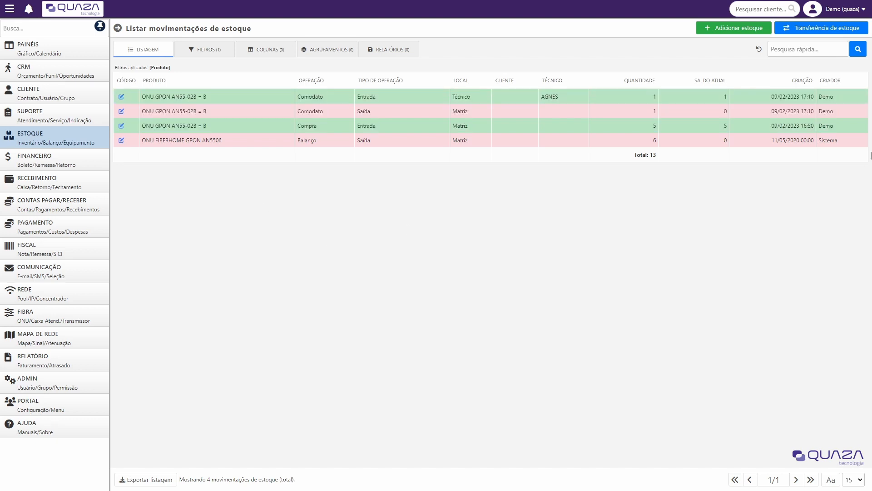
pyautogui.moveTo(771, 126); pyautogui.dragTo(816, 130)
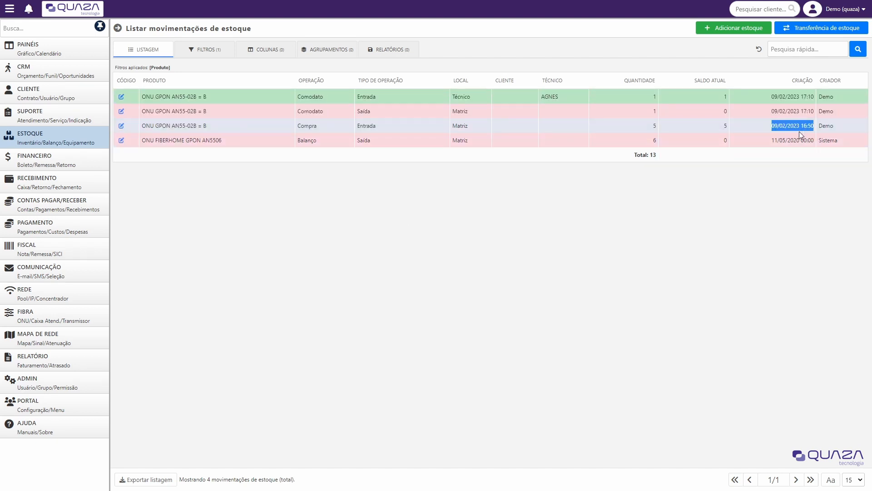
pyautogui.click(697, 217)
# - Examine the ONU GPON purchase entry's product, operation, operation type, location, quantity and current balance
pyautogui.moveTo(230, 125); pyautogui.dragTo(141, 126)
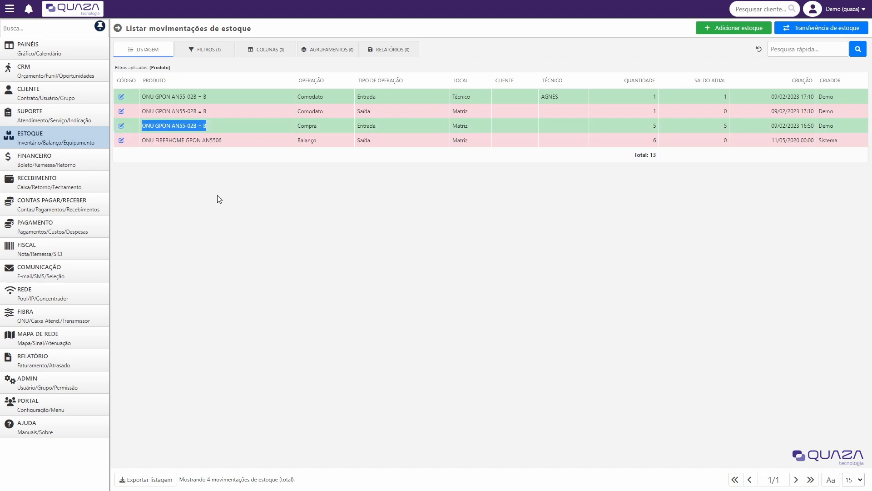
pyautogui.moveTo(323, 125); pyautogui.dragTo(296, 125)
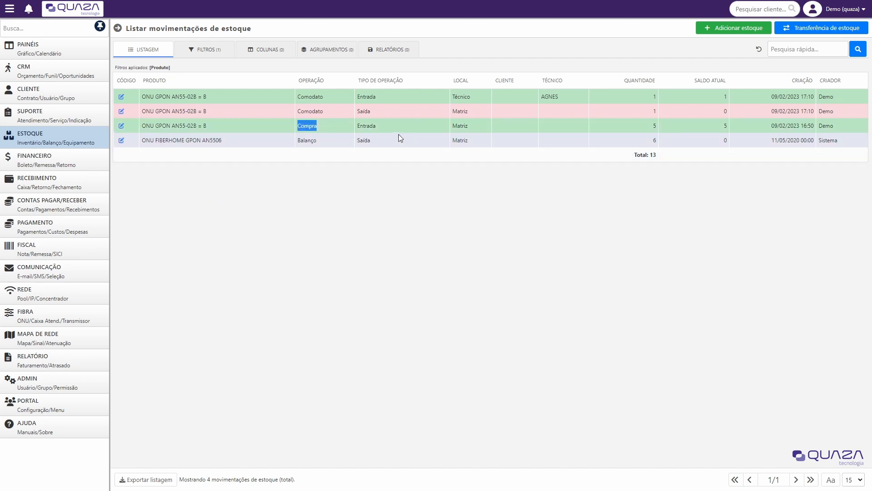
pyautogui.moveTo(385, 125); pyautogui.dragTo(298, 126)
pyautogui.doubleClick(459, 129)
pyautogui.click(650, 128)
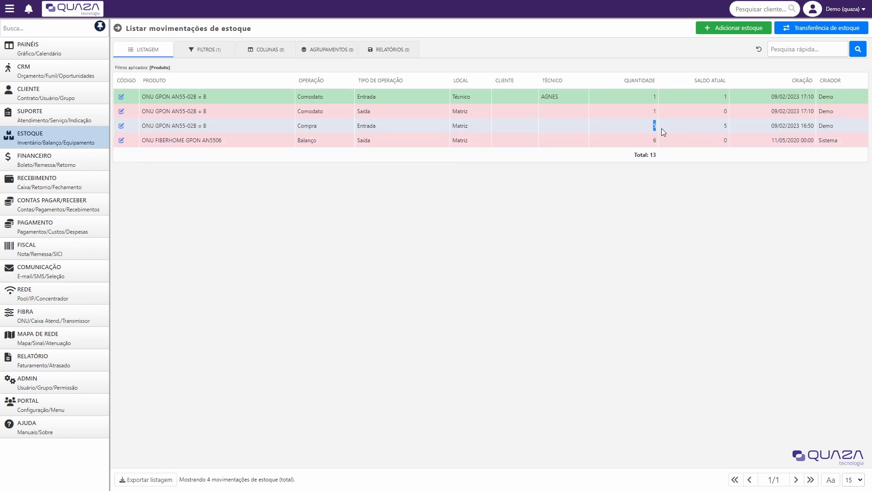
pyautogui.doubleClick(726, 127)
pyautogui.click(508, 241)
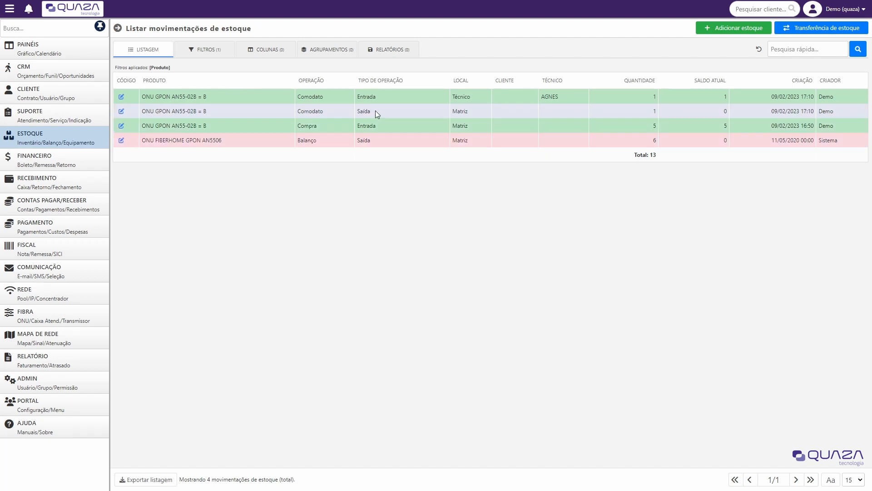
# - Examine the comodato exit from Matriz, checking its operation type, location, operation and quantity
pyautogui.moveTo(375, 111); pyautogui.dragTo(358, 111)
pyautogui.moveTo(472, 110); pyautogui.dragTo(447, 111)
pyautogui.moveTo(331, 111); pyautogui.dragTo(297, 111)
pyautogui.moveTo(647, 113); pyautogui.dragTo(660, 113)
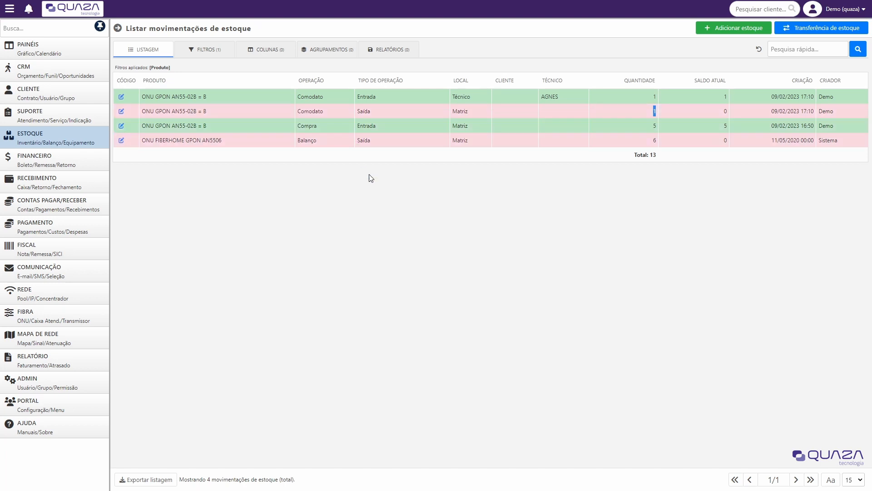
pyautogui.click(390, 204)
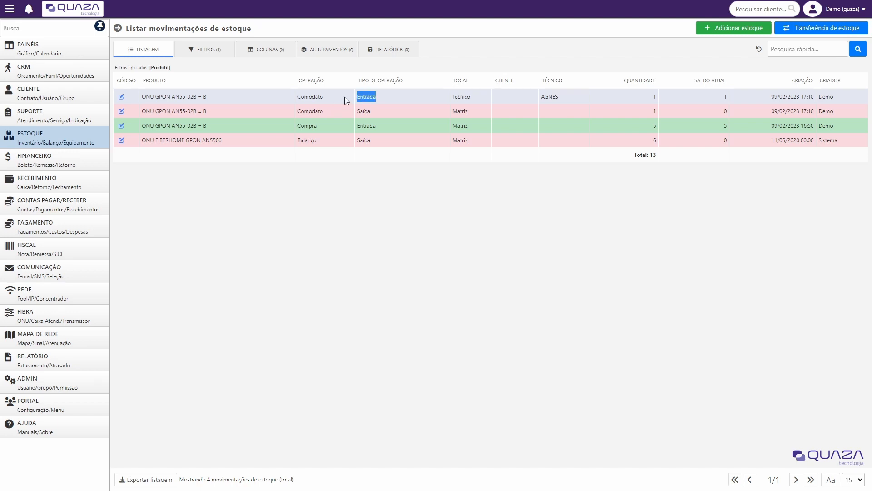
# - Examine the comodato entry for the technician, checking its operation, location and quantity
pyautogui.moveTo(328, 98); pyautogui.dragTo(296, 97)
pyautogui.click(471, 99)
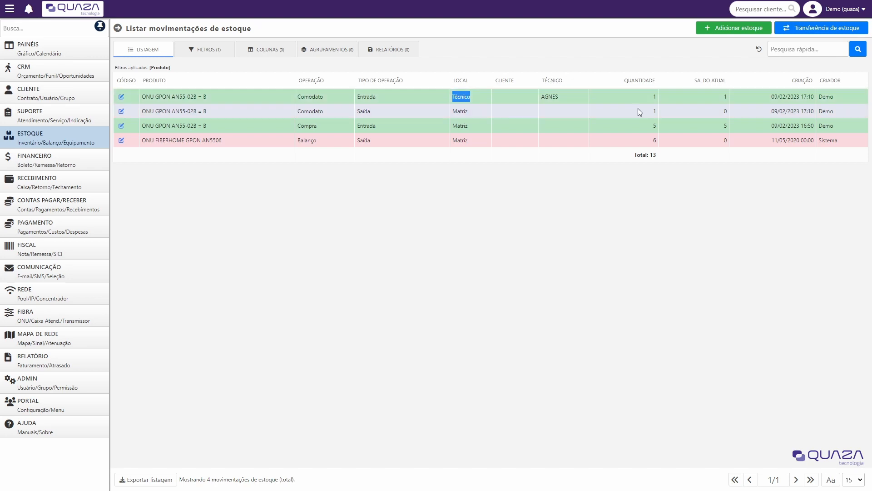
pyautogui.moveTo(649, 98); pyautogui.dragTo(661, 98)
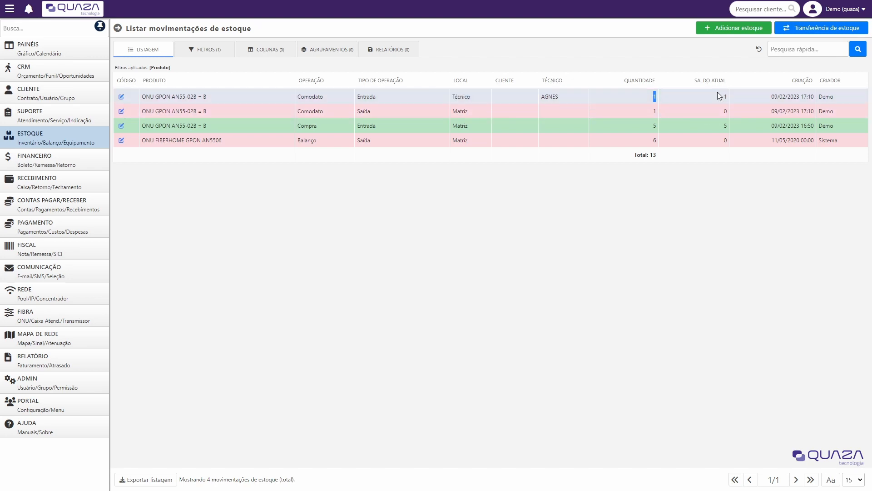
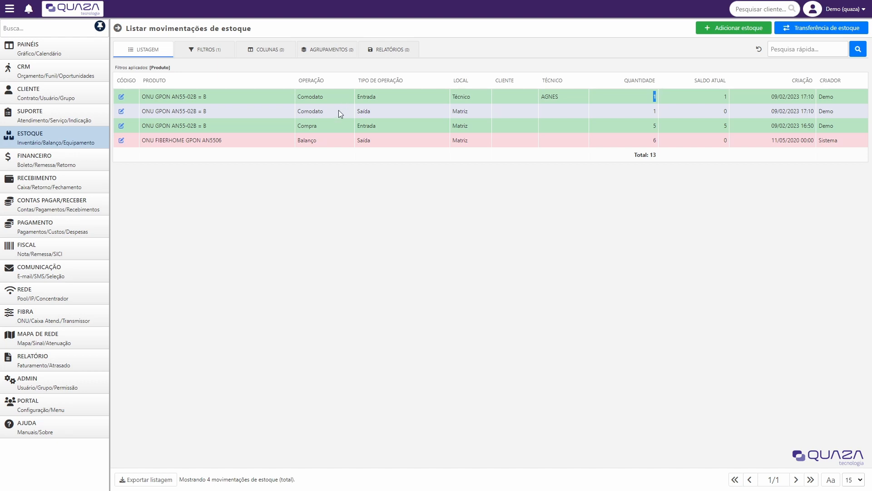
# - List the support tickets and open the TUTORIAL ESTOQUE customer's ticket for editing
pyautogui.click(52, 116)
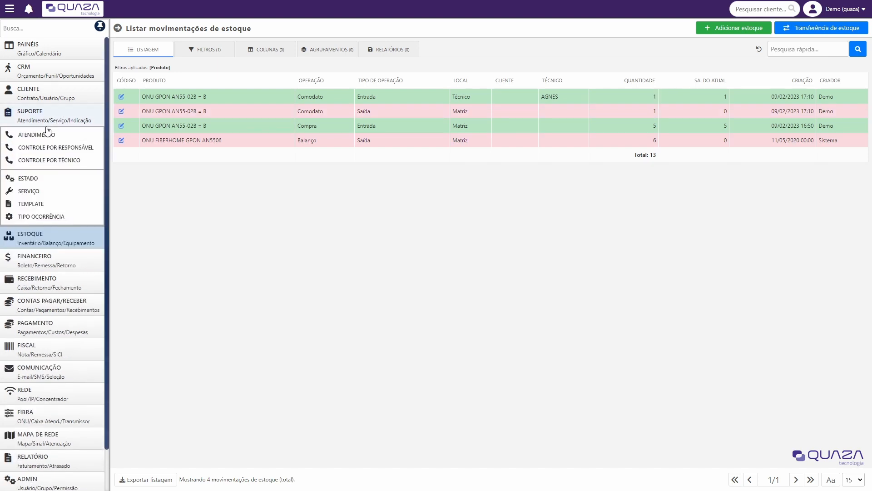
pyautogui.click(48, 130)
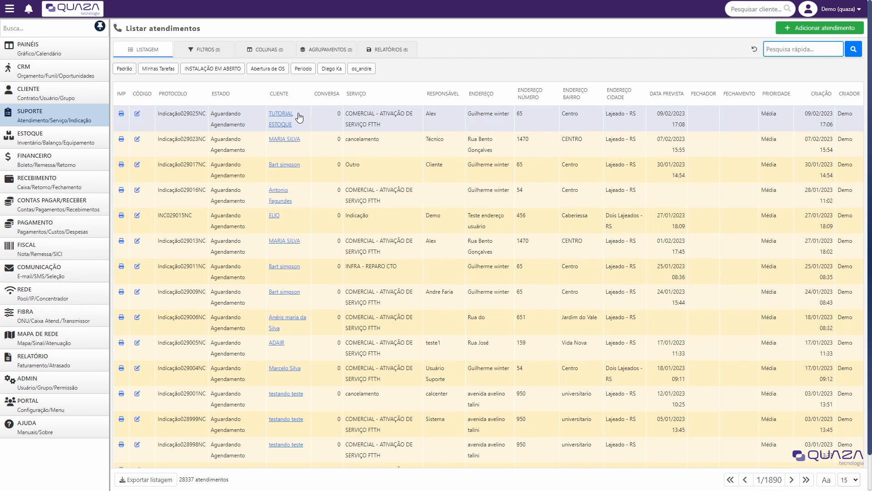
pyautogui.click(138, 115)
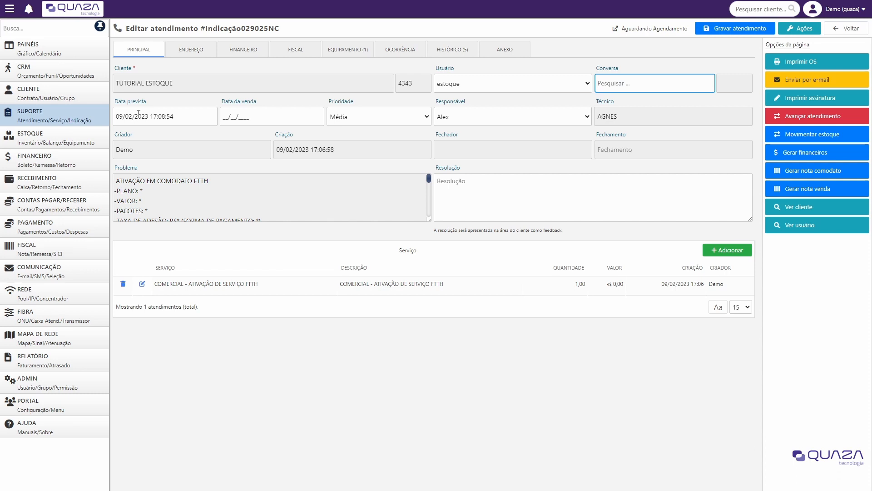
# - Add an occurrence of type DEPARTAMENTO TÉCNICO - N1 with the description teste to the ticket and save it
pyautogui.click(411, 55)
pyautogui.click(728, 71)
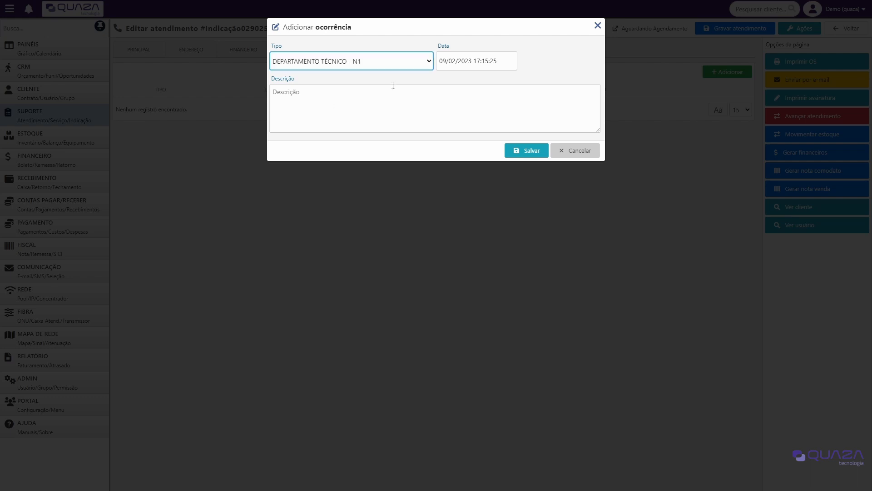
pyautogui.click(380, 100)
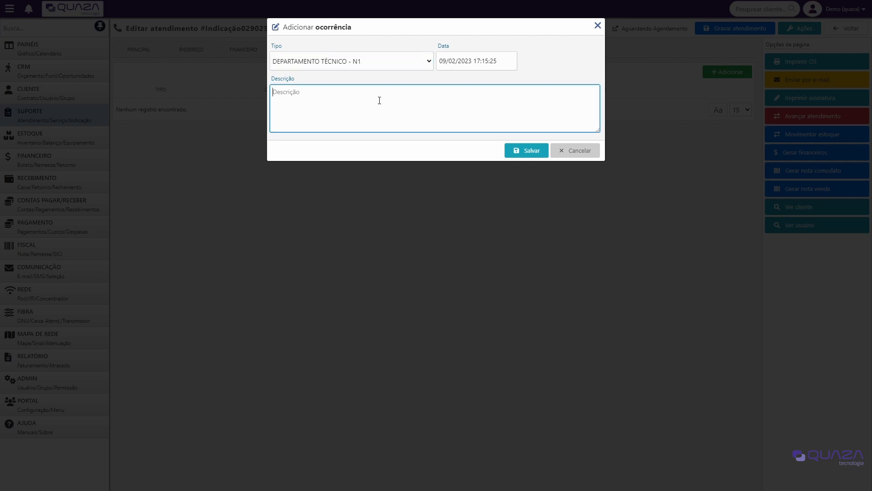
pyautogui.write('teste')
pyautogui.click(522, 152)
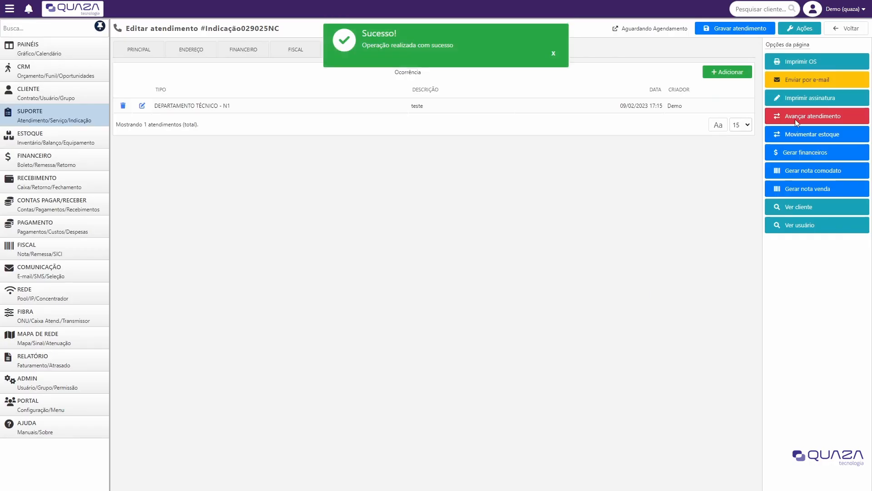
# - Advance the ticket to the state Pendente (Abertura de OS), keeping the same responsible person
pyautogui.click(137, 51)
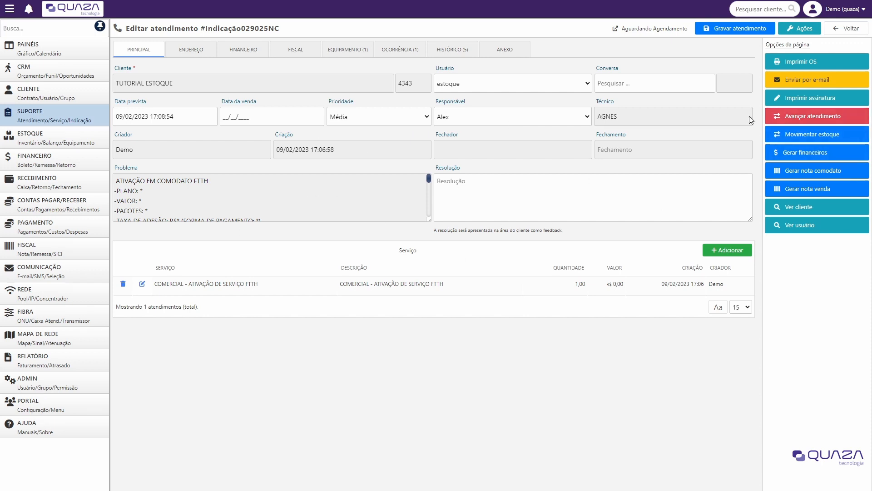
pyautogui.click(788, 117)
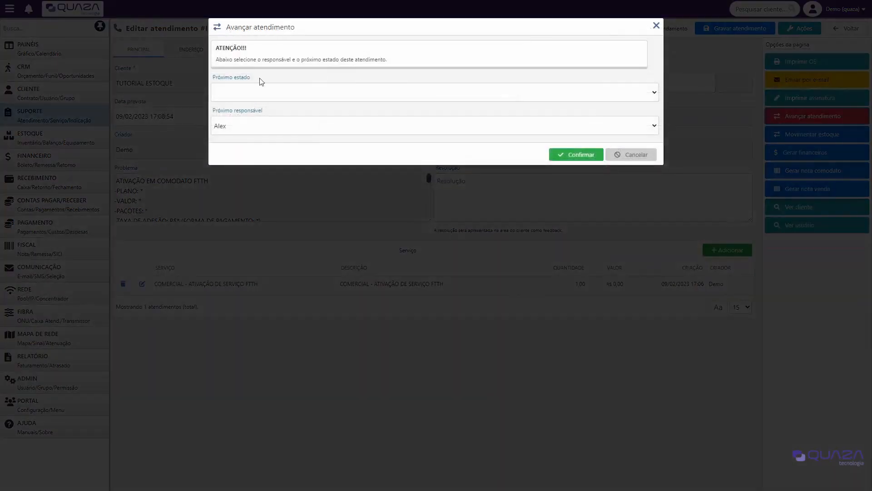
pyautogui.click(571, 154)
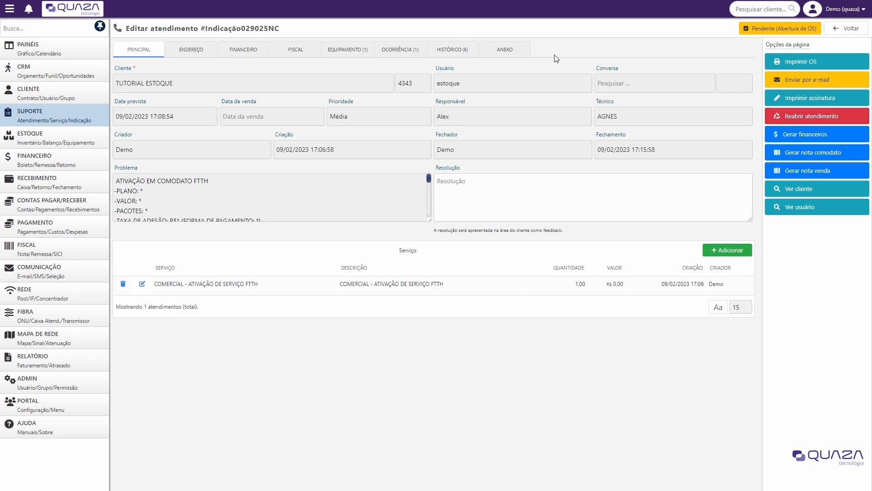
# - Review the main details of the closed ticket, including its technician, responsible person and expected date
pyautogui.moveTo(621, 103); pyautogui.dragTo(476, 105)
pyautogui.click(440, 102)
pyautogui.moveTo(153, 103); pyautogui.dragTo(115, 104)
pyautogui.click(579, 186)
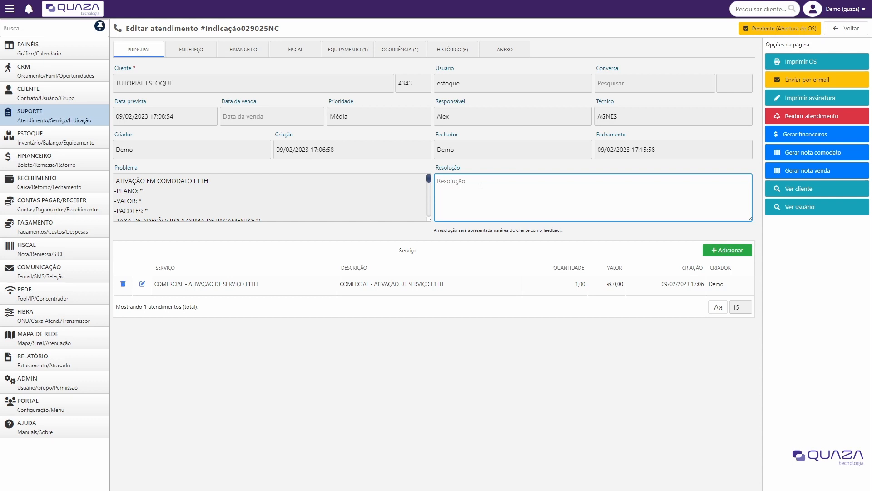
# - Open the TUTORIAL ESTOQUE customer record from the customer list and check its name
pyautogui.click(42, 93)
pyautogui.click(45, 112)
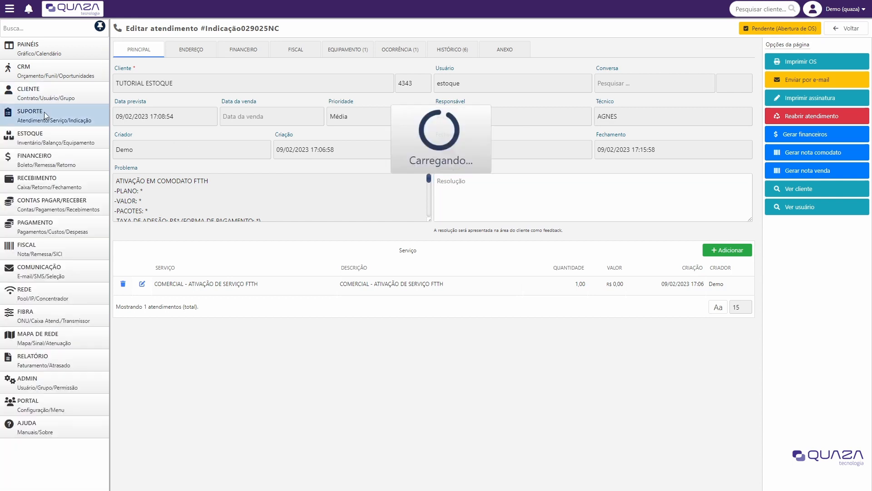
pyautogui.click(122, 107)
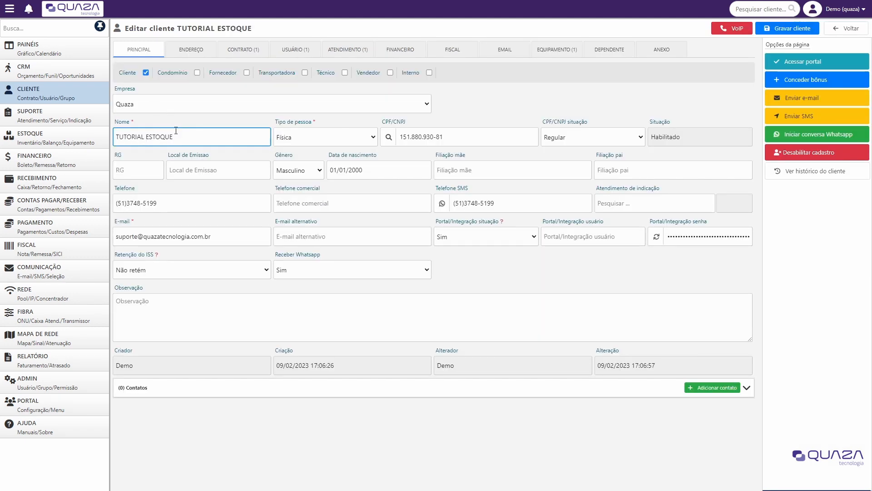
pyautogui.tripleClick(177, 136)
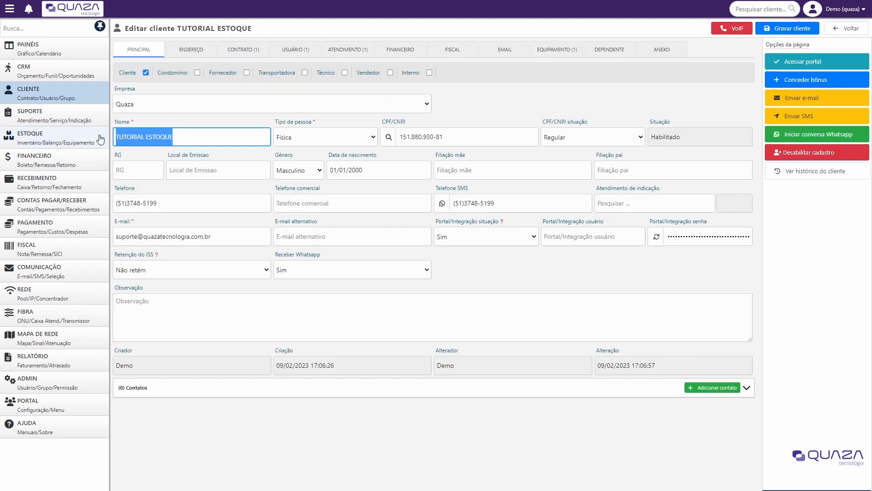
pyautogui.click(187, 126)
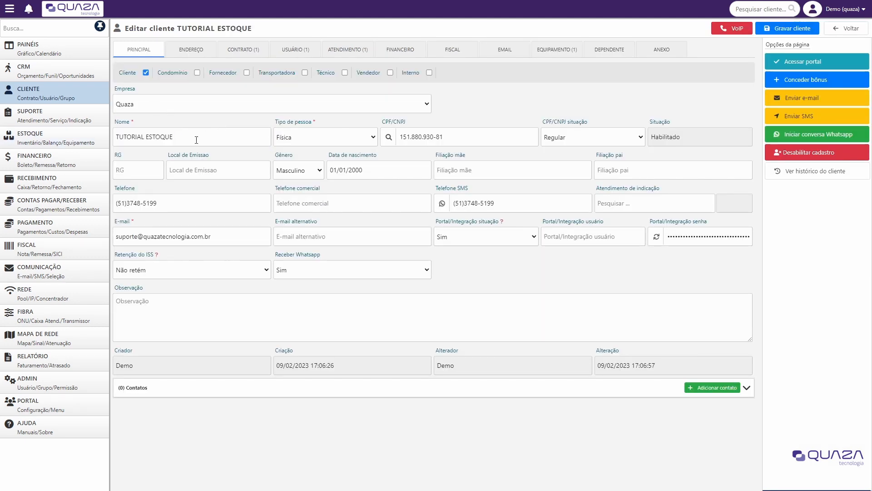
# - View the customer's equipment and check the listed ONU's product and linked contract
pyautogui.click(573, 55)
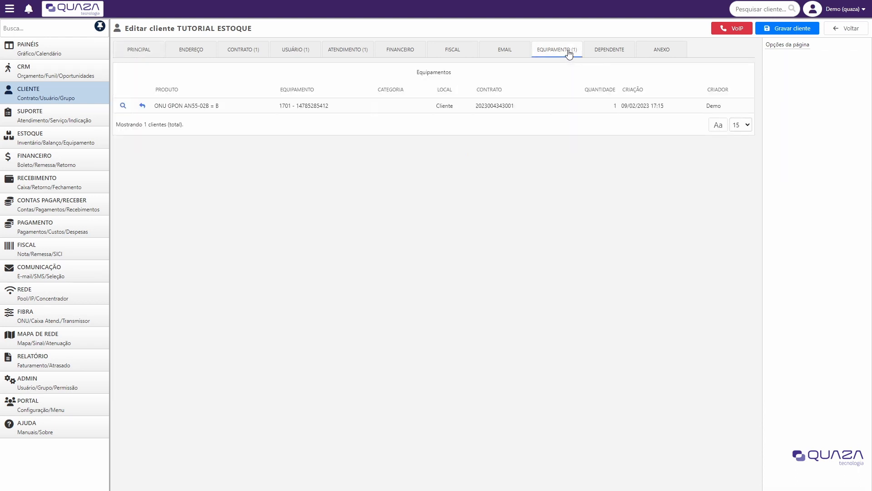
pyautogui.moveTo(217, 107); pyautogui.dragTo(158, 105)
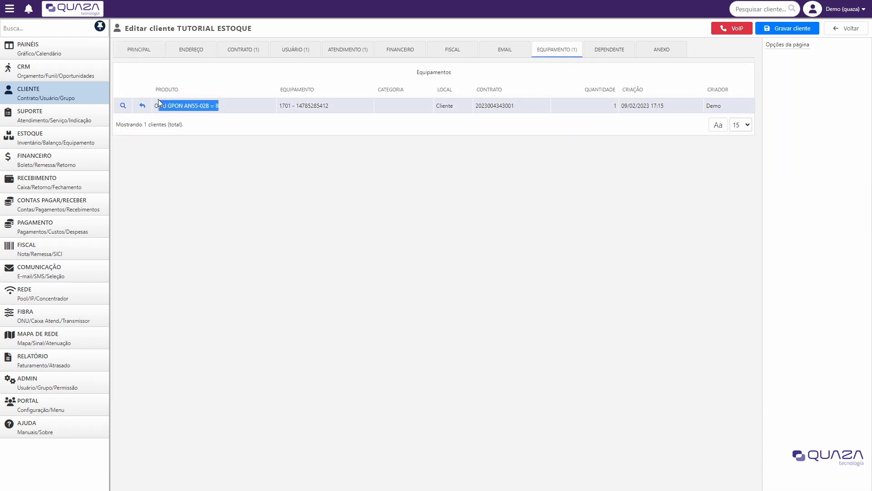
pyautogui.click(390, 272)
pyautogui.moveTo(516, 106); pyautogui.dragTo(476, 106)
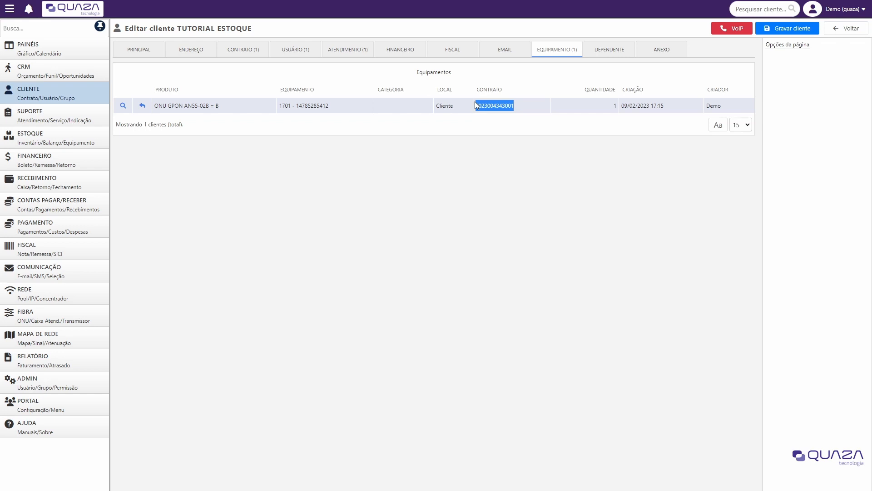
# - Open the stock movements list and filter it by the product ONU GPON
pyautogui.click(58, 143)
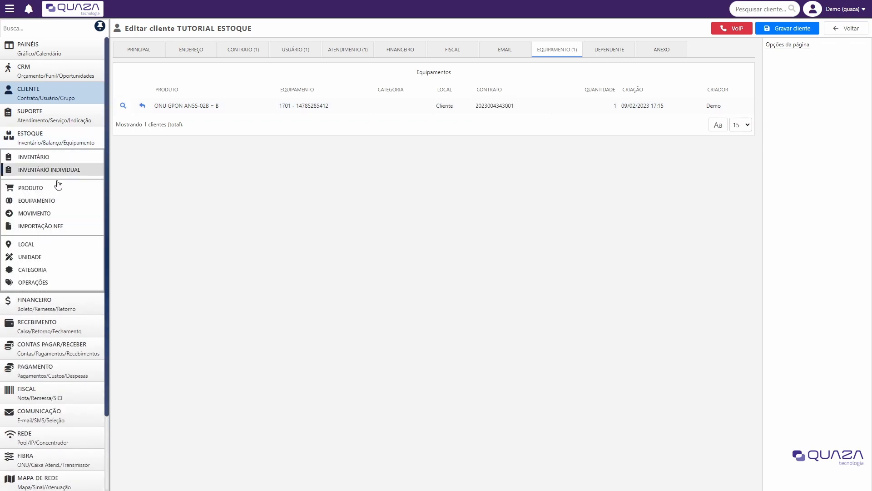
pyautogui.click(61, 213)
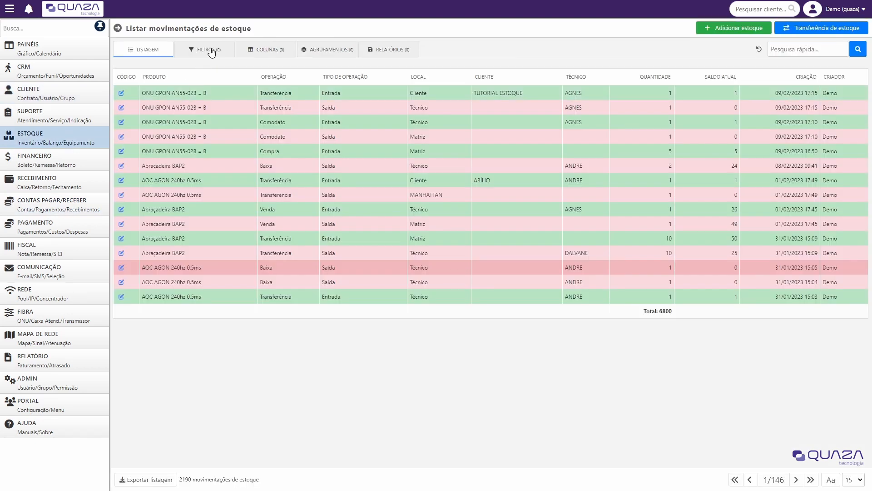
pyautogui.click(211, 51)
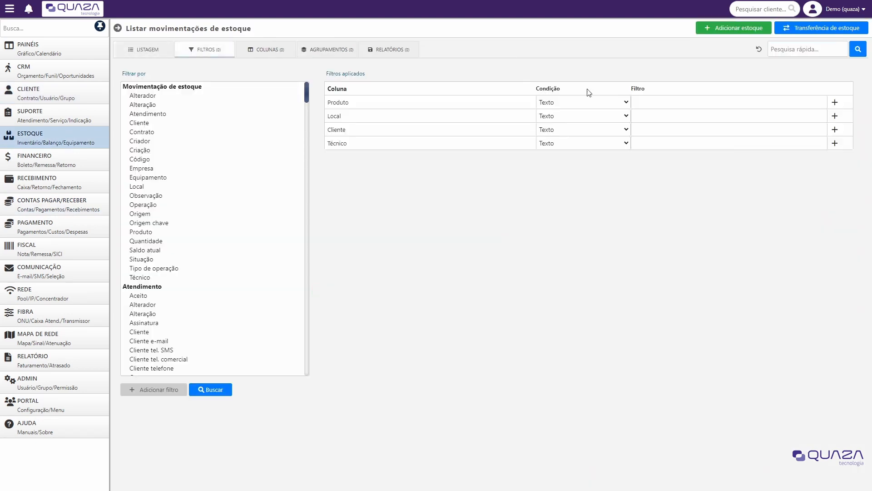
pyautogui.click(651, 98)
pyautogui.write('ONU GPON')
pyautogui.click(227, 390)
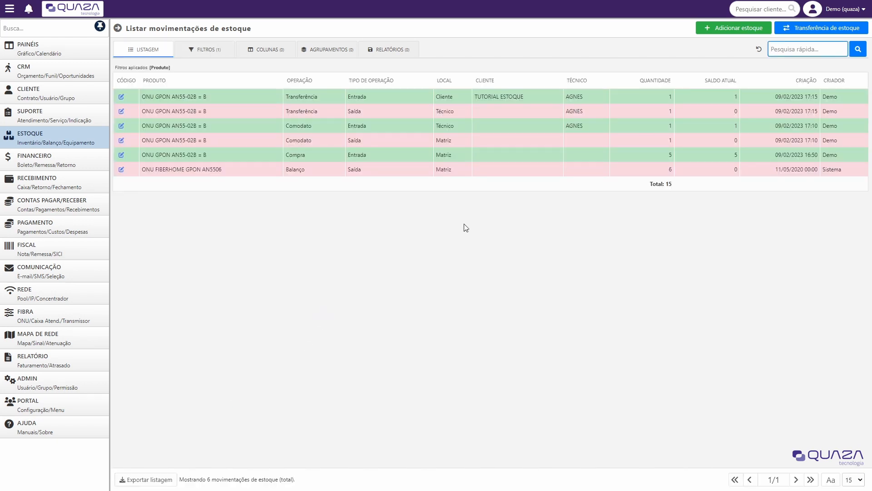
# - Examine the filtered products and the Comodato entry, checking its operation, location and technician
pyautogui.click(215, 165)
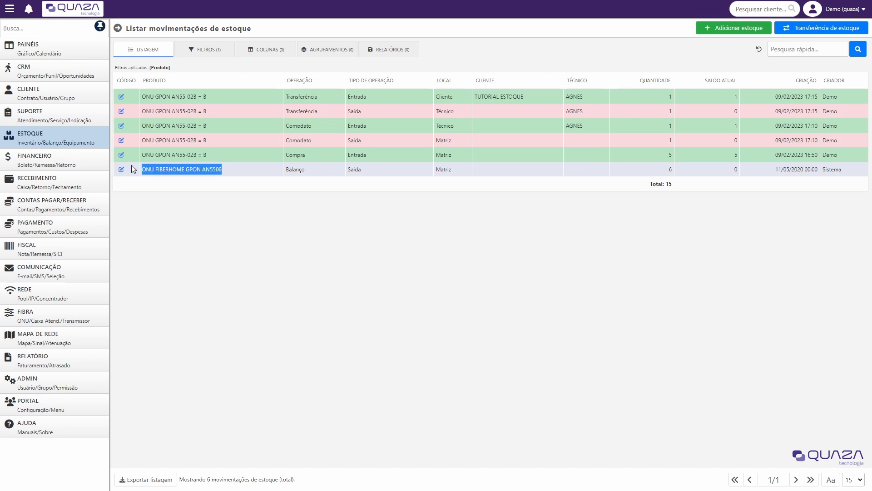
pyautogui.click(271, 229)
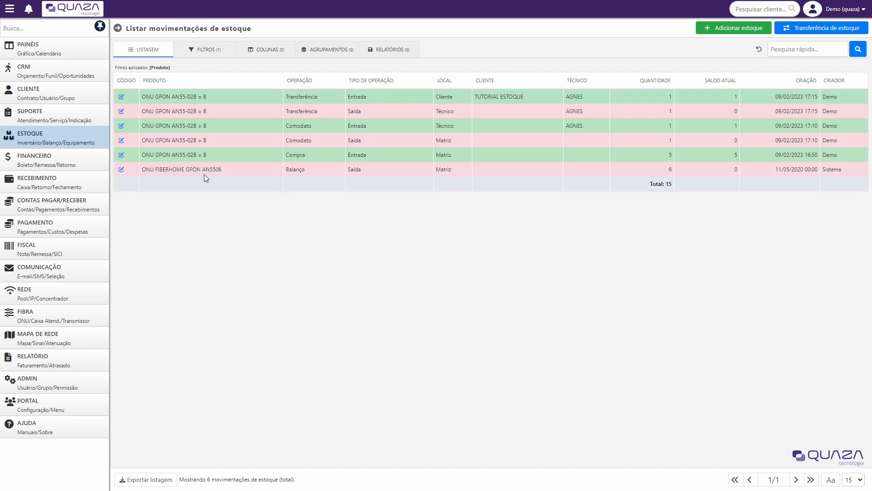
pyautogui.moveTo(146, 155); pyautogui.dragTo(171, 155)
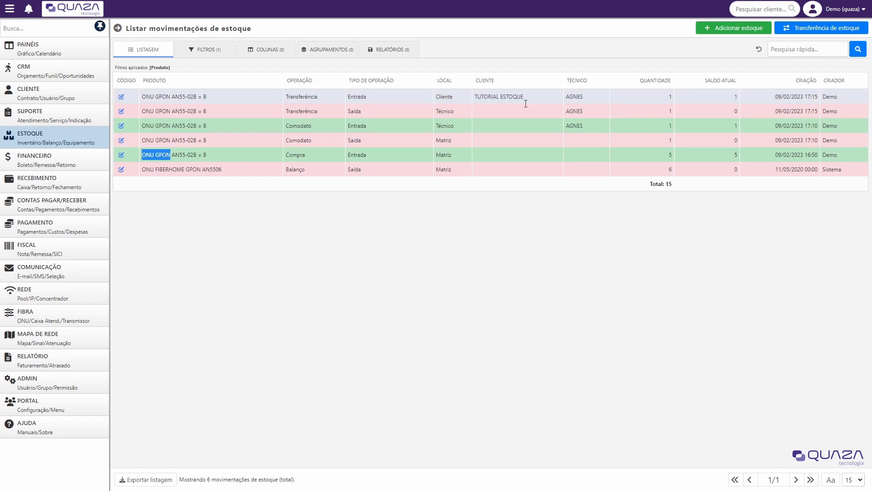
pyautogui.moveTo(222, 110); pyautogui.dragTo(140, 111)
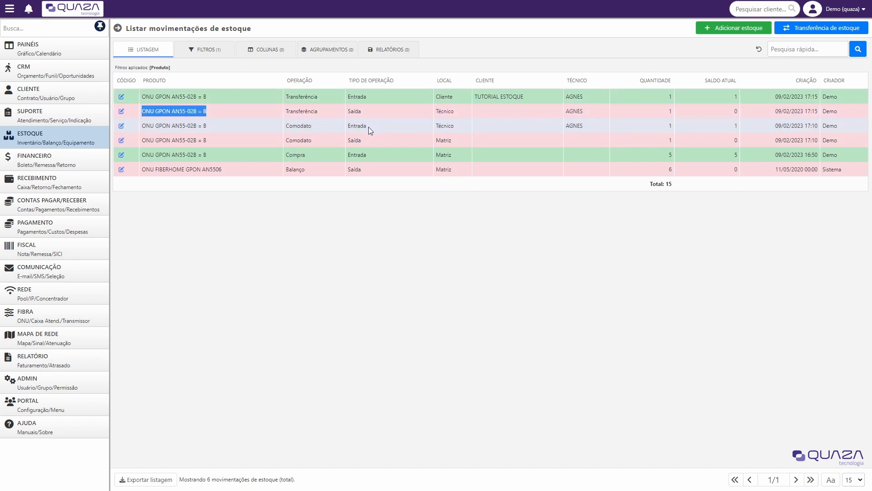
pyautogui.click(354, 127)
pyautogui.moveTo(367, 126); pyautogui.dragTo(276, 124)
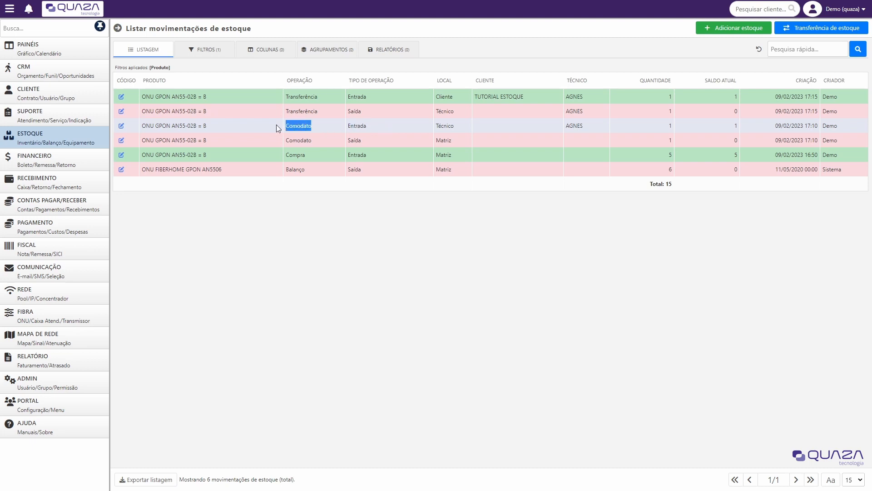
pyautogui.moveTo(439, 126); pyautogui.dragTo(446, 127)
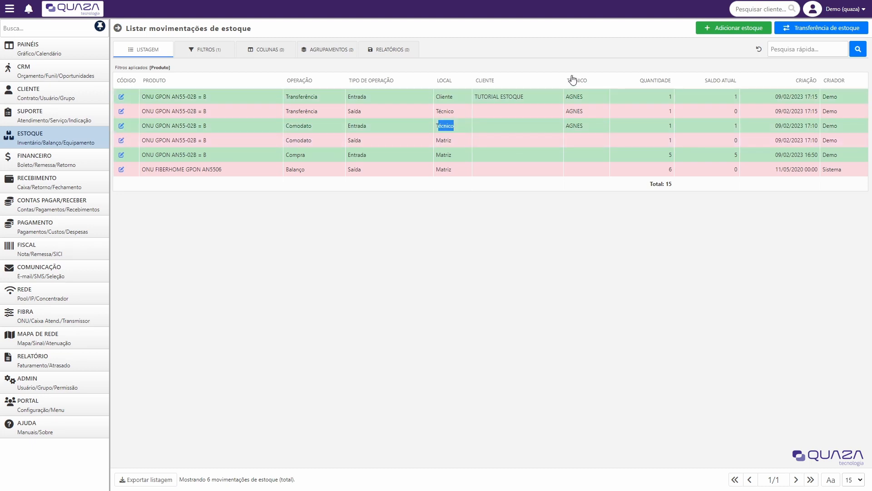
pyautogui.moveTo(565, 125); pyautogui.dragTo(582, 126)
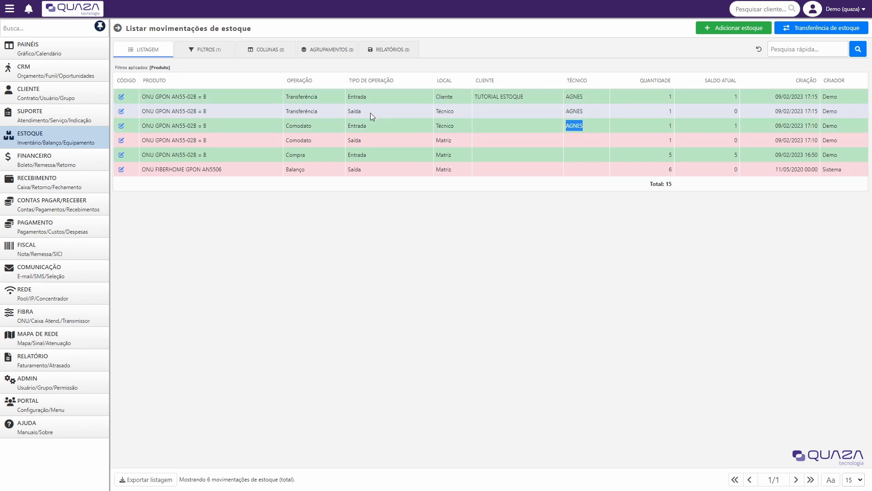
# - Check the type, location, technician and customer on the ONU's two Transferência movements
pyautogui.moveTo(384, 110); pyautogui.dragTo(357, 112)
pyautogui.moveTo(455, 111); pyautogui.dragTo(433, 111)
pyautogui.moveTo(585, 112); pyautogui.dragTo(566, 111)
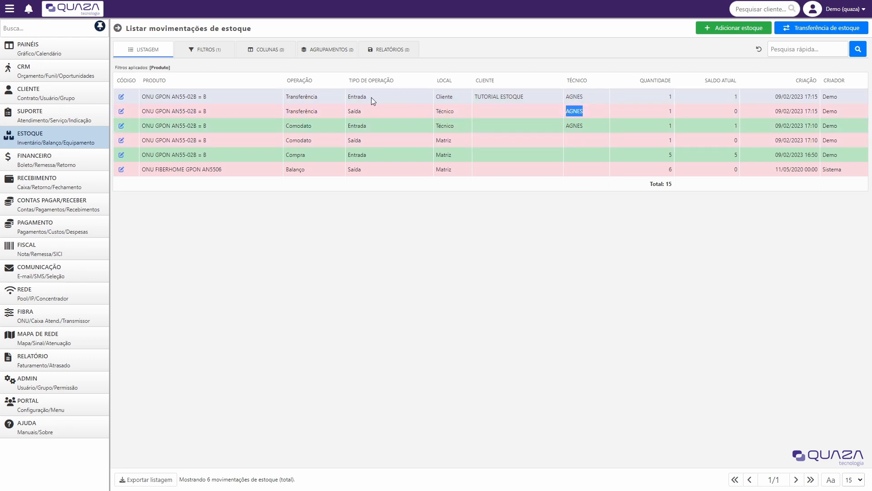
pyautogui.moveTo(371, 97); pyautogui.dragTo(346, 98)
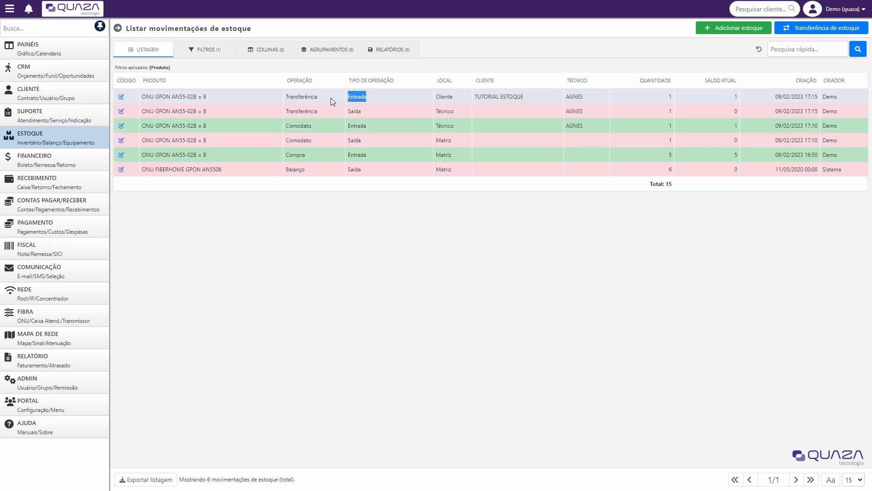
pyautogui.doubleClick(451, 98)
pyautogui.moveTo(525, 97); pyautogui.dragTo(474, 97)
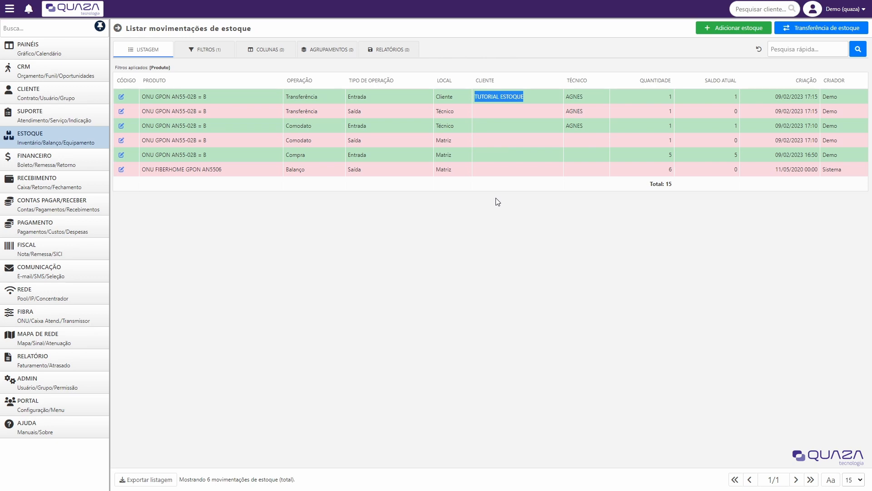
# - Open the individual inventory with the technician's saved stock report and review the products listed
pyautogui.click(87, 138)
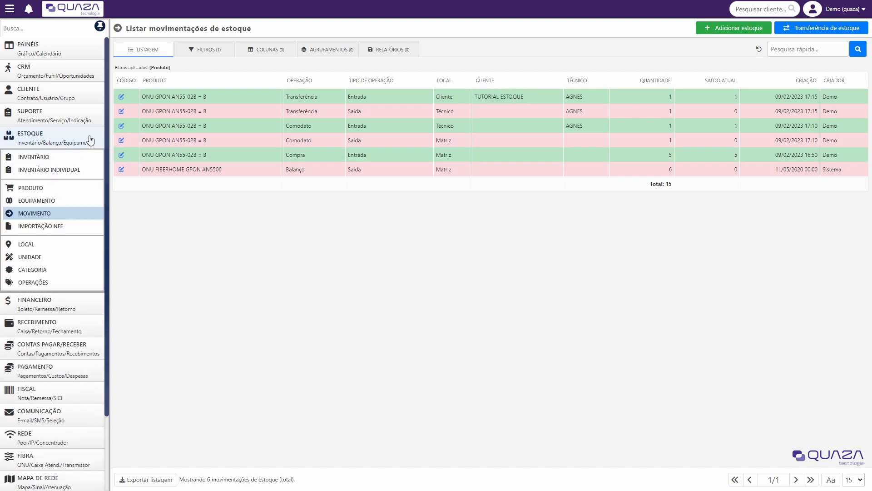
pyautogui.click(65, 170)
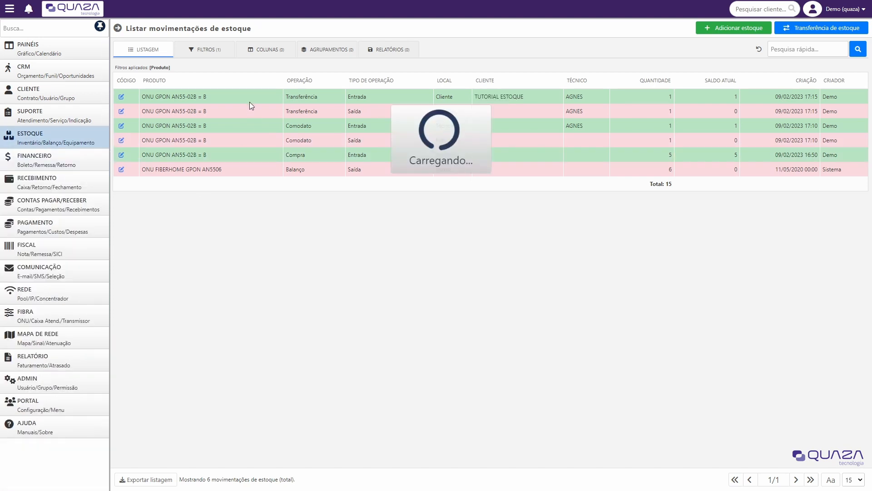
pyautogui.click(232, 73)
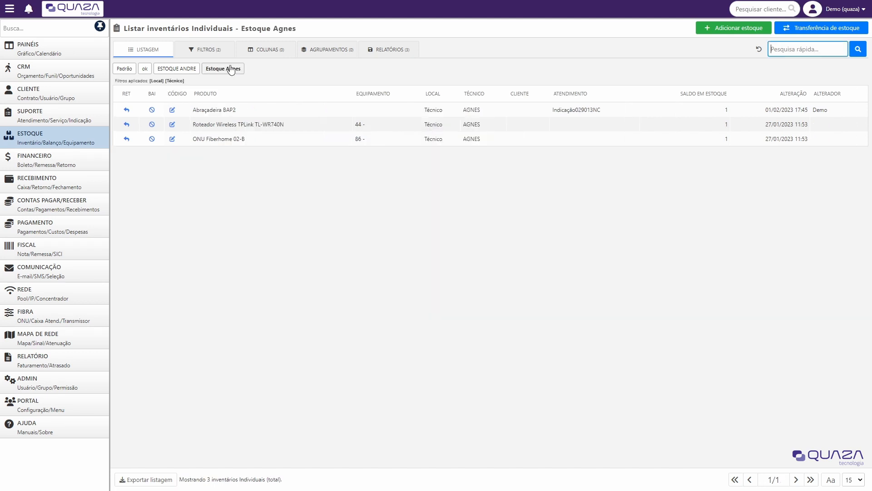
pyautogui.moveTo(259, 149); pyautogui.dragTo(191, 109)
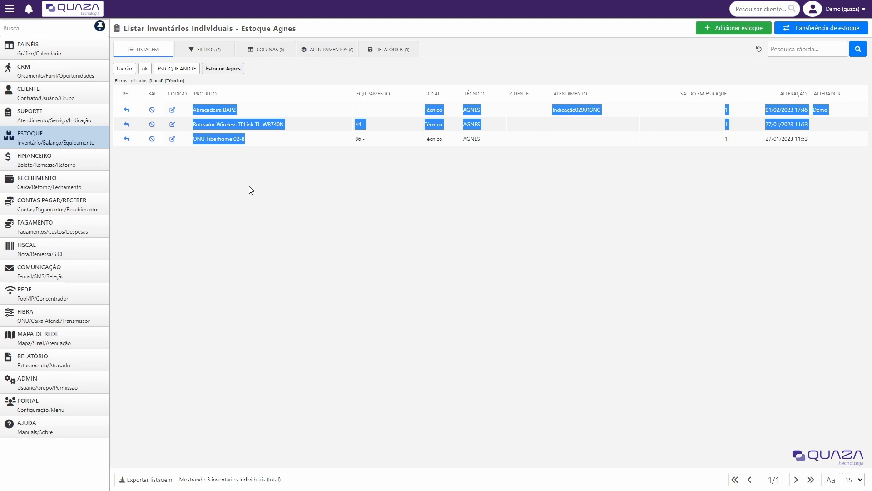
# - Open the TUTORIAL ESTOQUE customer record and check the serial number of its assigned ONU
pyautogui.click(57, 97)
pyautogui.click(38, 113)
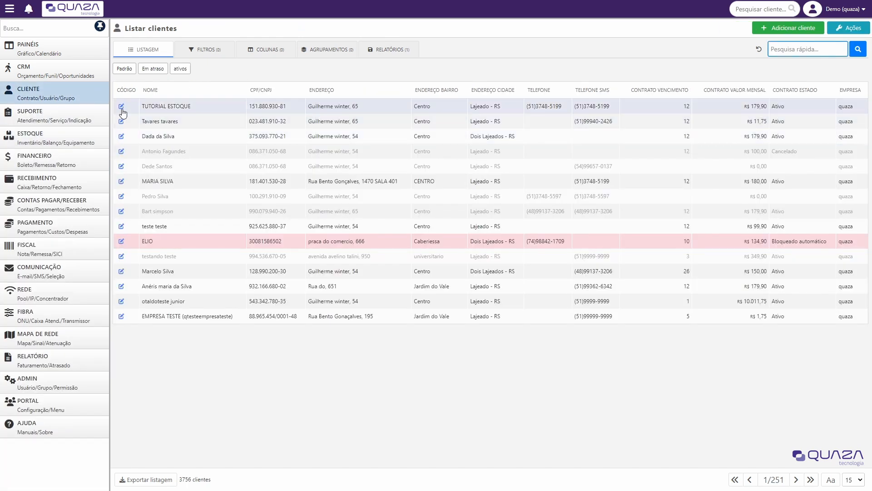
pyautogui.click(122, 107)
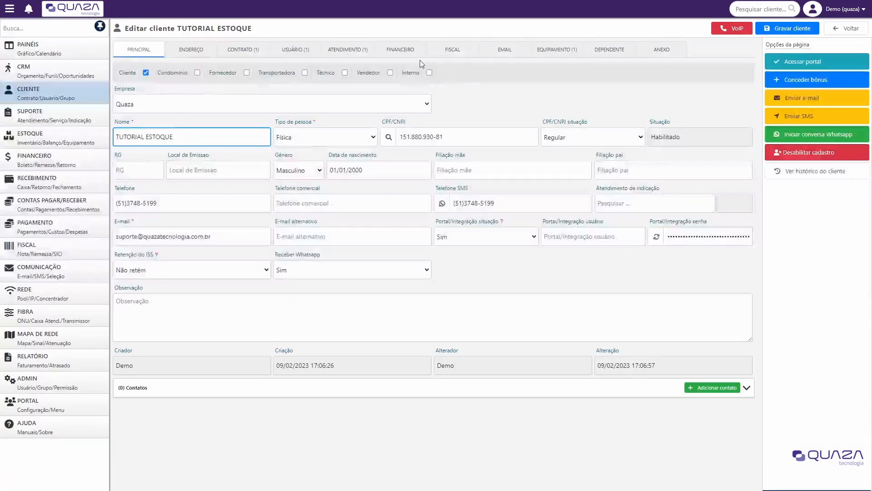
pyautogui.click(540, 53)
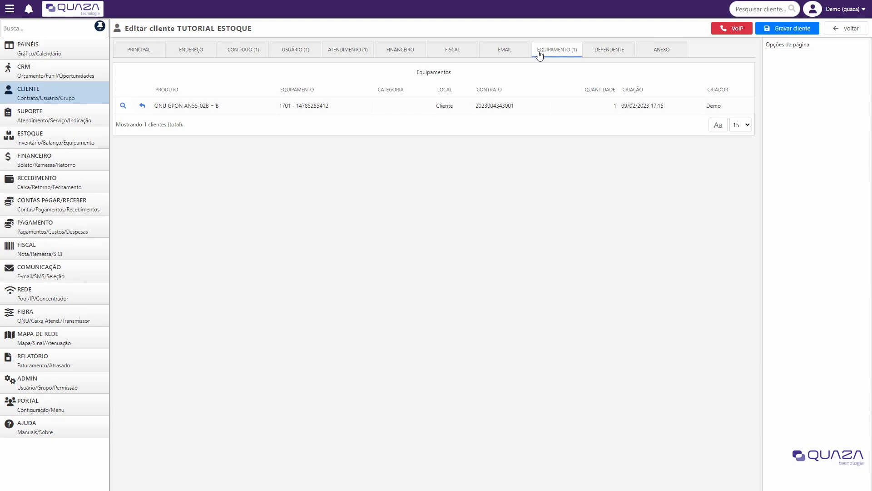
pyautogui.moveTo(331, 107); pyautogui.dragTo(296, 107)
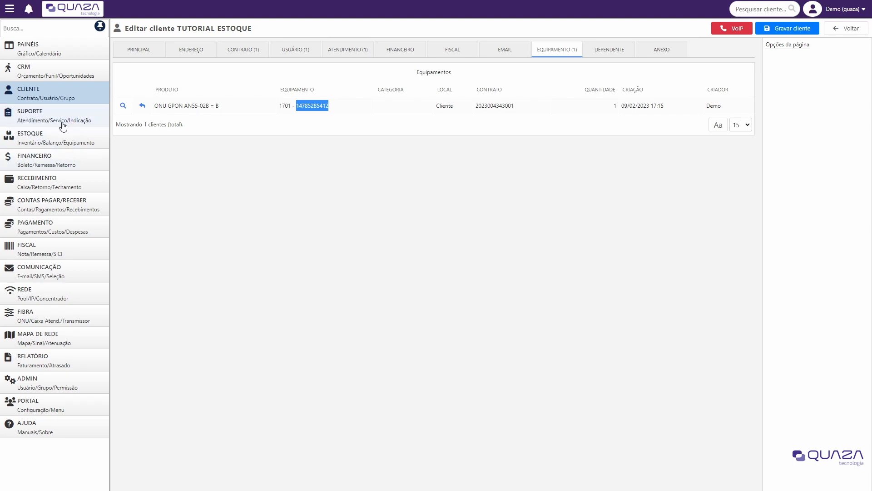
# - Open the stock equipment list and briefly view its stock transfer form
pyautogui.click(54, 139)
pyautogui.click(47, 202)
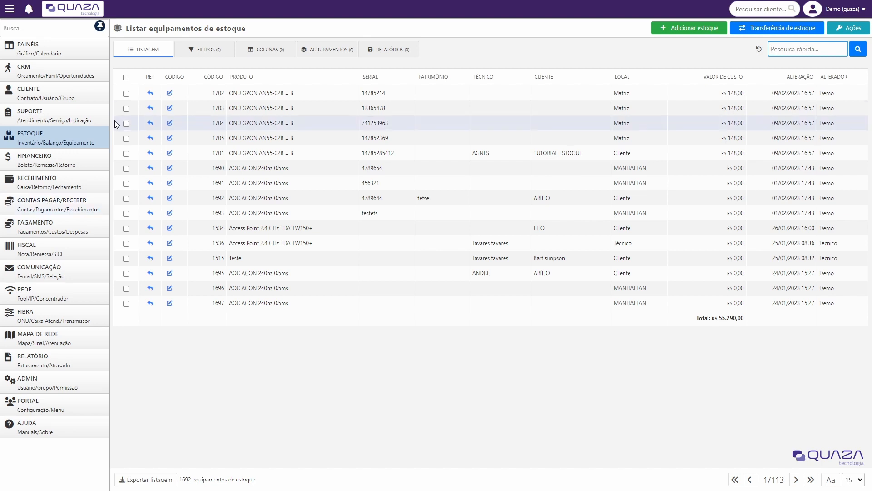
pyautogui.click(54, 137)
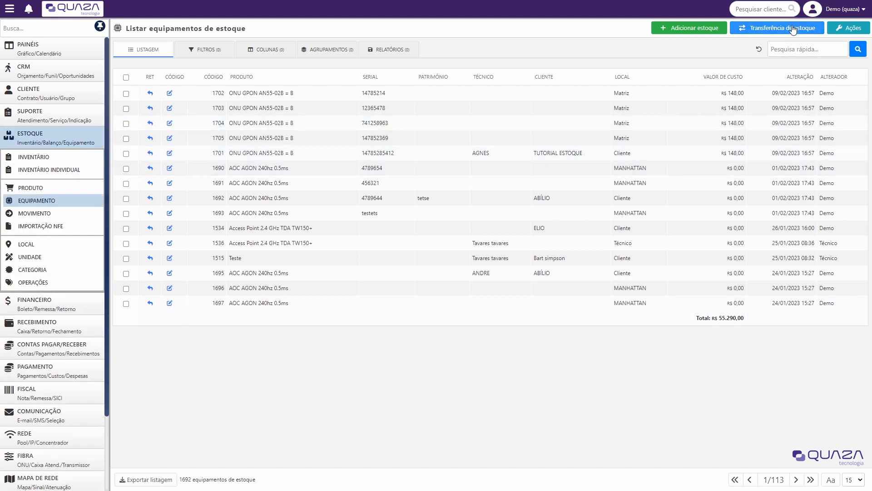
pyautogui.click(775, 29)
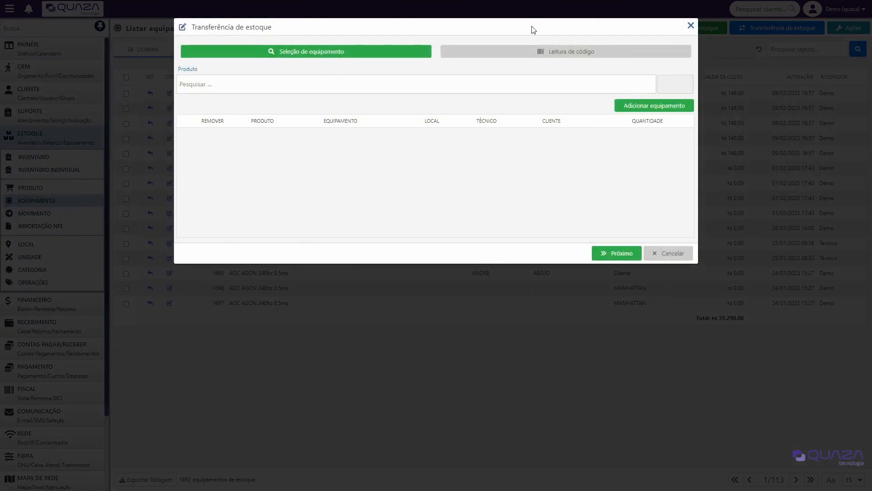
pyautogui.click(691, 26)
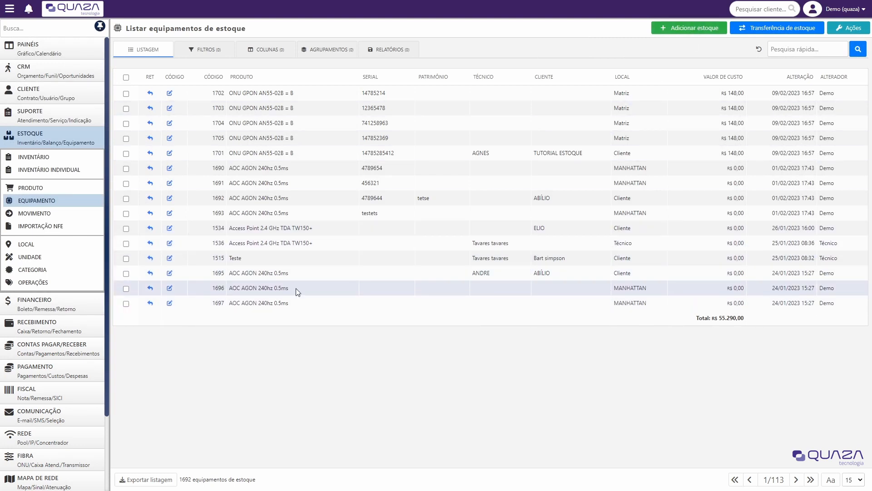
# - Copy the product name AOC AGON 240hz 0.5ms from equipment 1696 and check its location
pyautogui.moveTo(295, 289); pyautogui.dragTo(226, 287)
pyautogui.hotkey('ctrl', 'c')
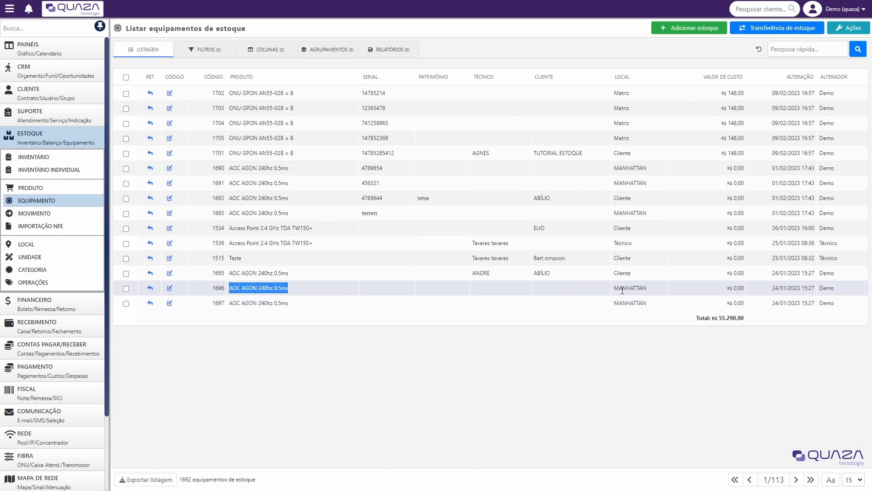
pyautogui.moveTo(651, 292); pyautogui.dragTo(609, 291)
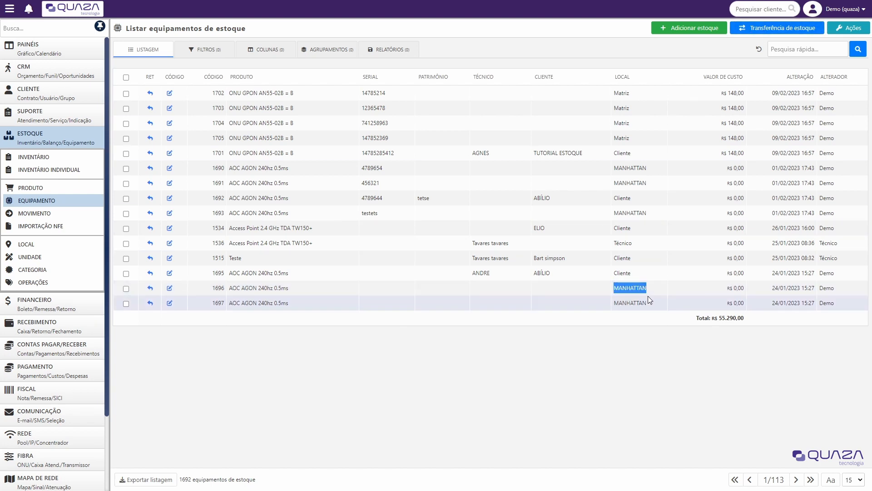
# - Start a stock transfer and select AOC AGON 240hz 0.5ms as its product
pyautogui.click(779, 29)
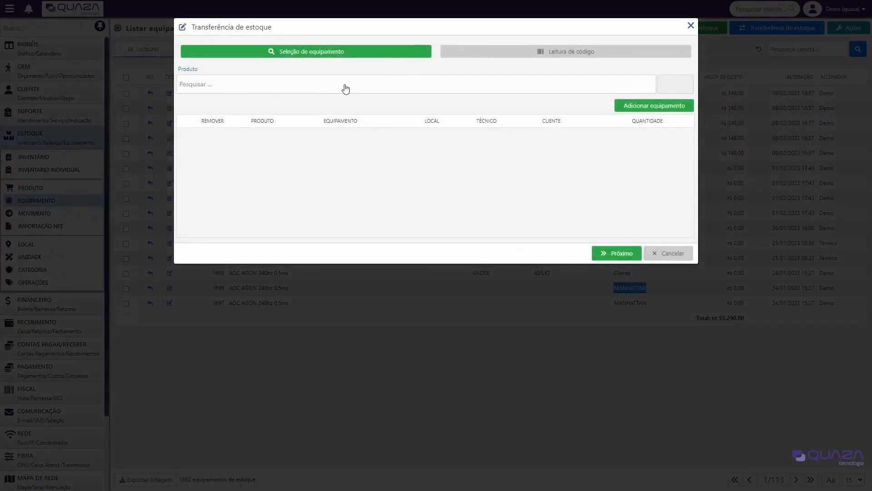
pyautogui.click(345, 88)
pyautogui.hotkey('ctrl', 'v')
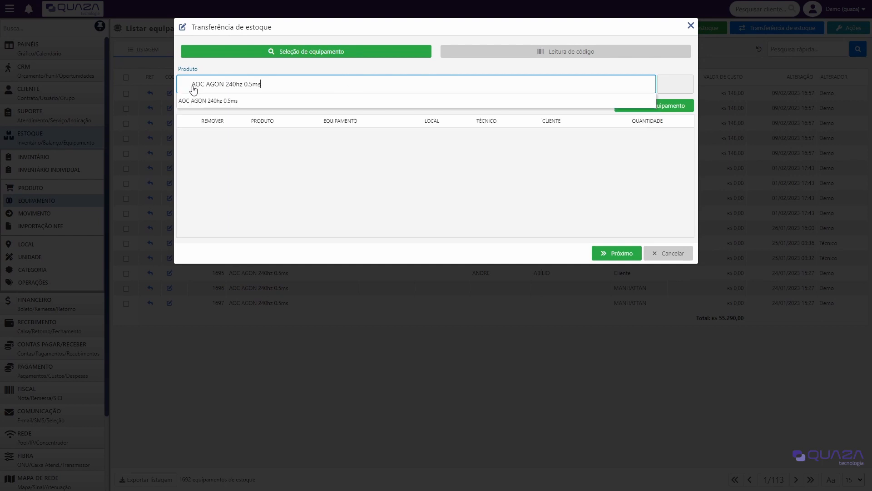
pyautogui.press('Return')
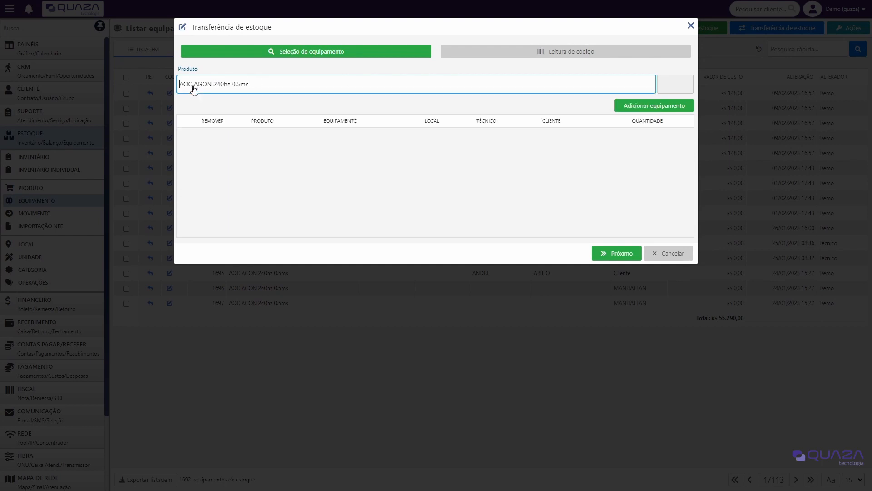
pyautogui.click(234, 92)
pyautogui.click(218, 100)
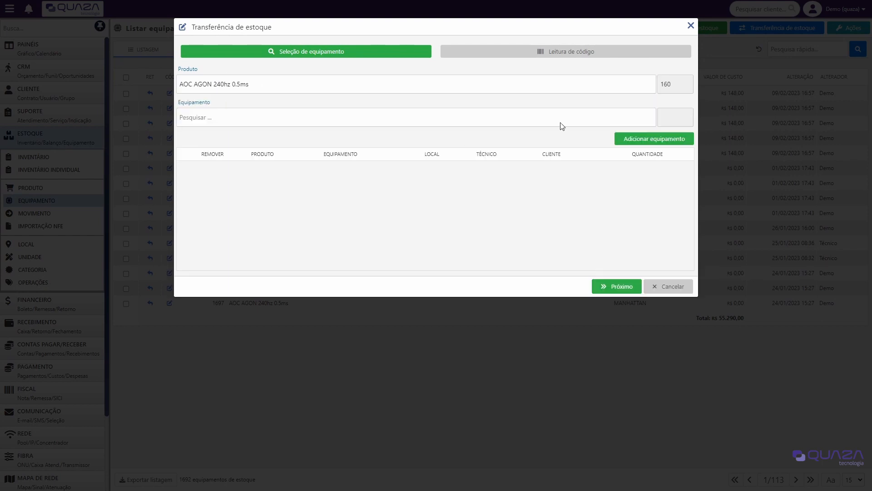
# - Add equipment 1690 - 4789654, located at MANHATTAN, to the stock transfer
pyautogui.doubleClick(664, 85)
pyautogui.click(333, 123)
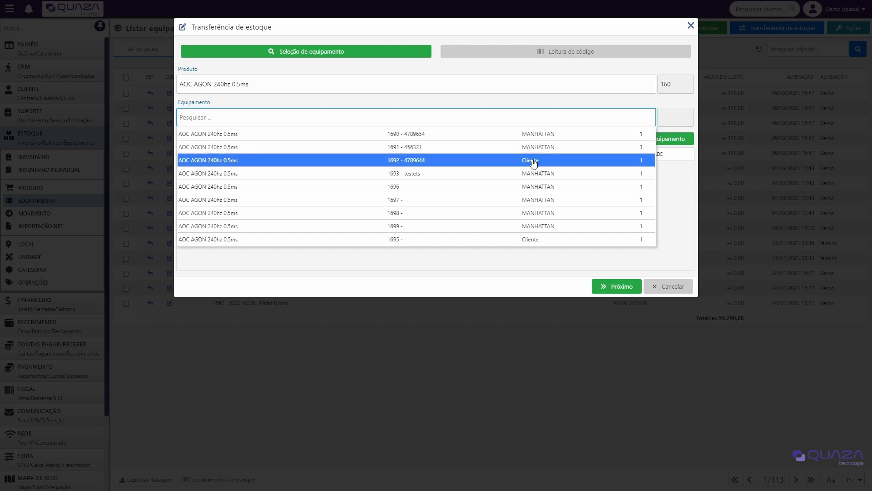
pyautogui.click(541, 134)
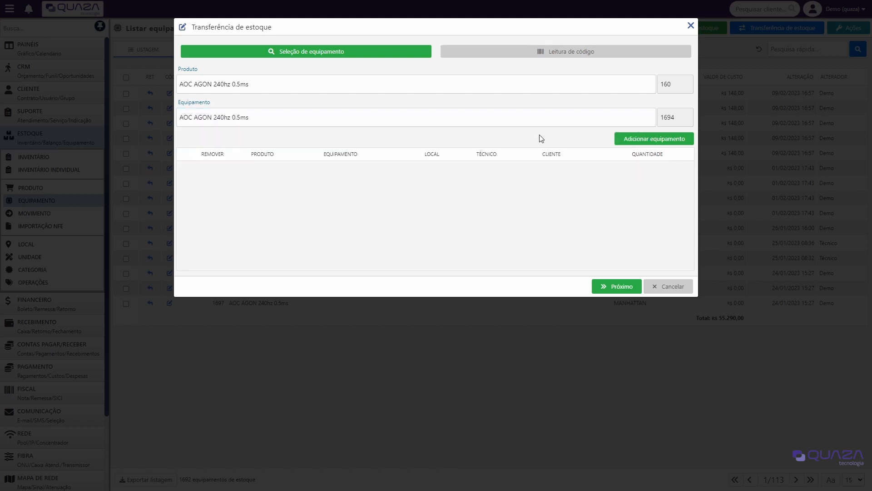
pyautogui.click(638, 140)
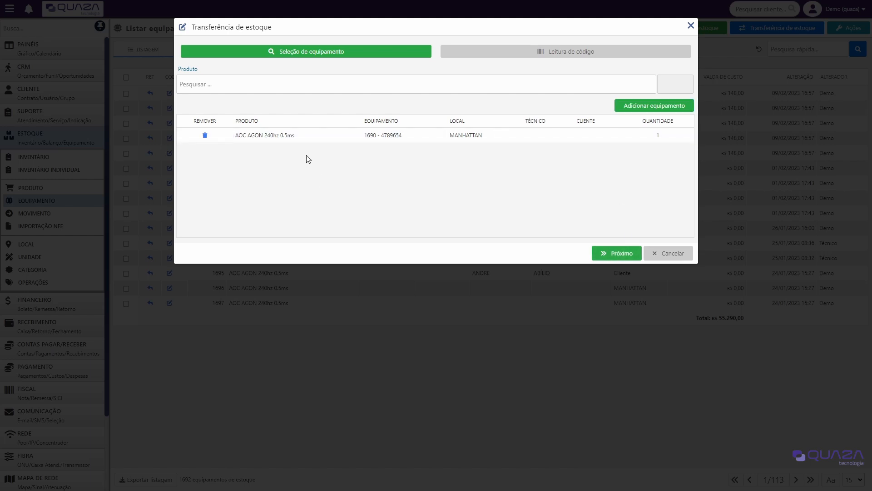
# - Set the transfer destination to the Cliente location and choose TUTORIAL ESTOQUE as the receiving client
pyautogui.moveTo(314, 136); pyautogui.dragTo(237, 139)
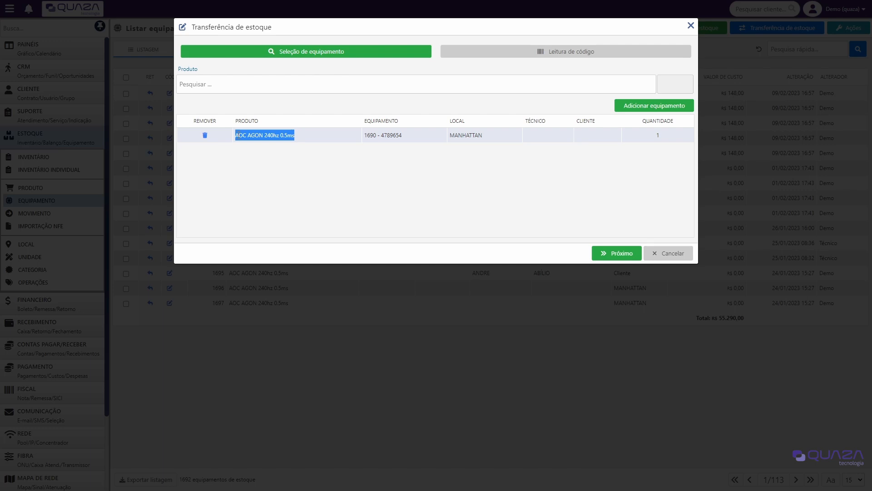
pyautogui.click(307, 157)
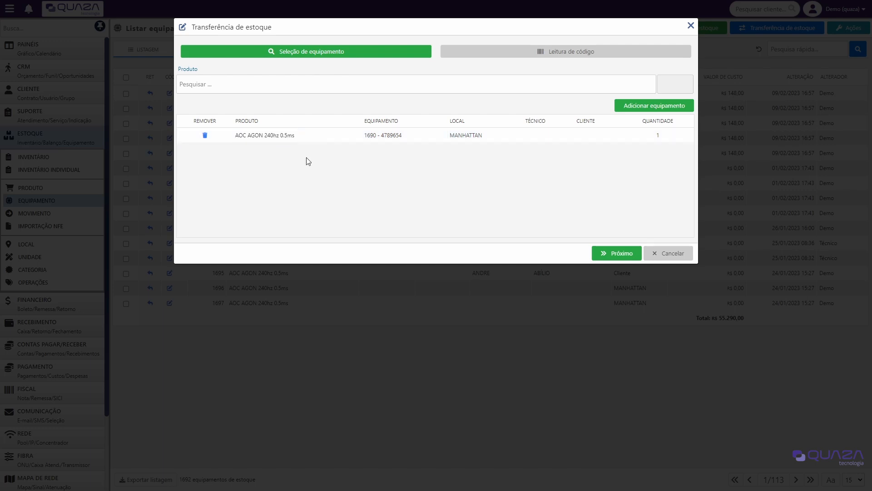
pyautogui.click(626, 255)
pyautogui.click(333, 85)
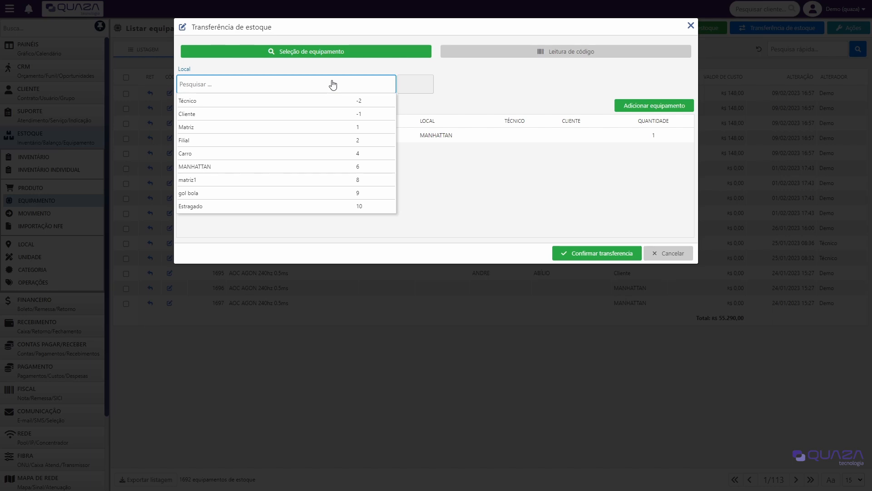
pyautogui.click(203, 116)
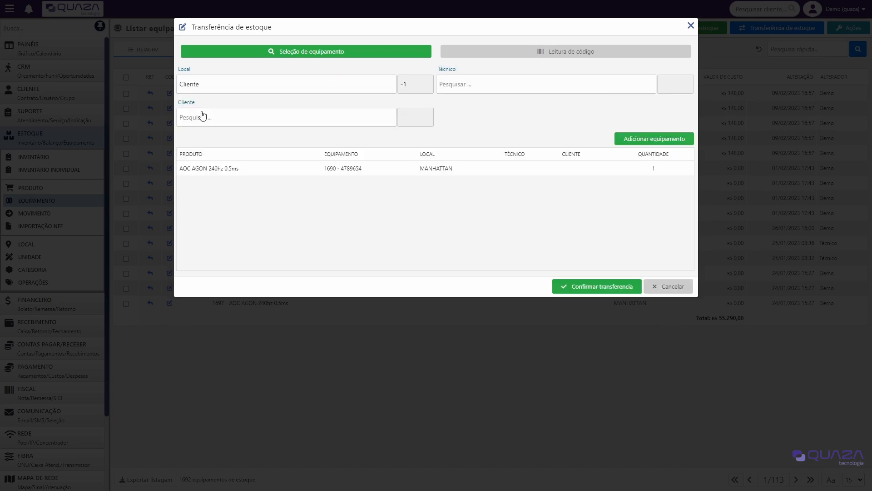
pyautogui.click(218, 119)
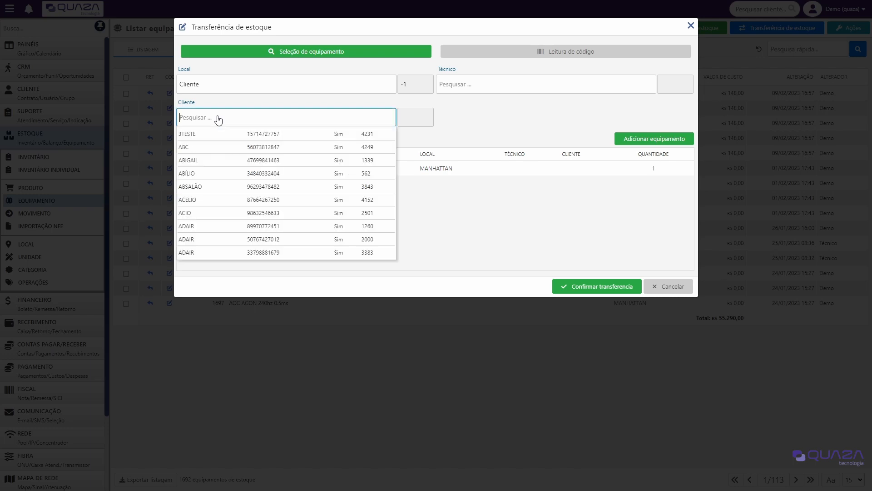
pyautogui.write('ESTOUQ')
pyautogui.press('BackSpace')
pyautogui.press('BackSpace')
pyautogui.write('QUE')
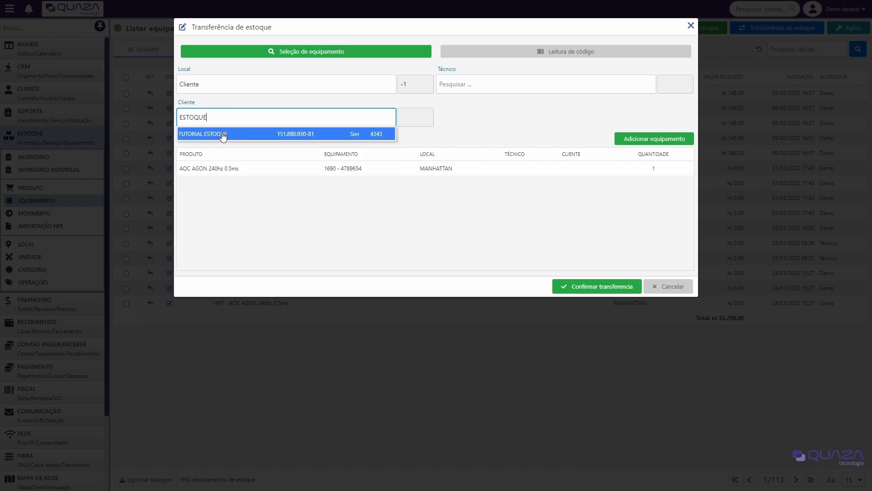
pyautogui.click(228, 135)
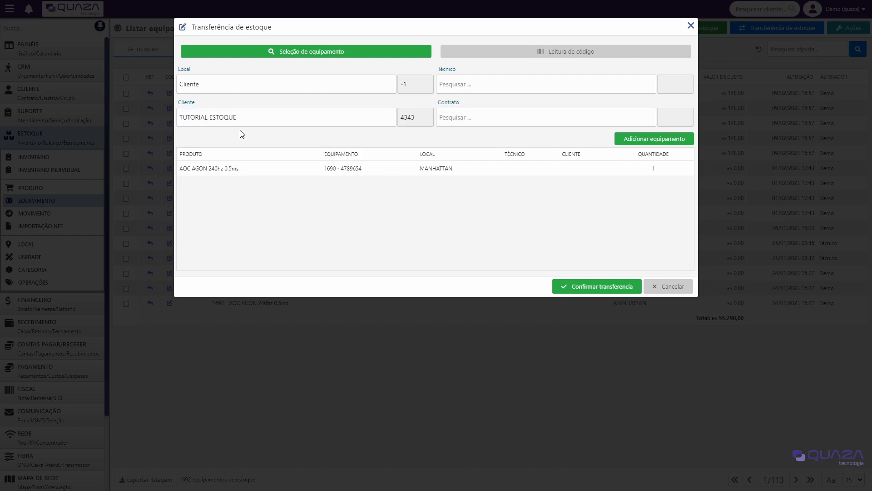
# - Assign TUTORIAL ESTOQUE's contract to the stock transfer and confirm it
pyautogui.moveTo(192, 69); pyautogui.dragTo(181, 71)
pyautogui.moveTo(196, 102); pyautogui.dragTo(179, 98)
pyautogui.doubleClick(440, 106)
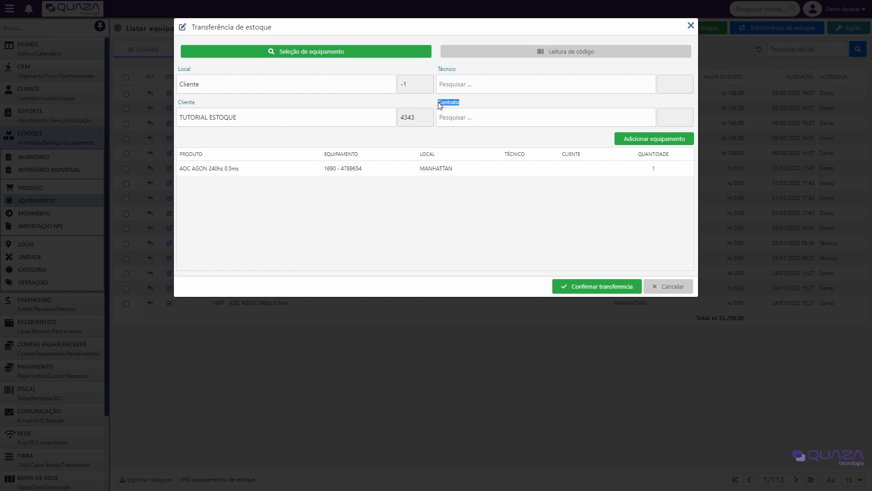
pyautogui.click(458, 121)
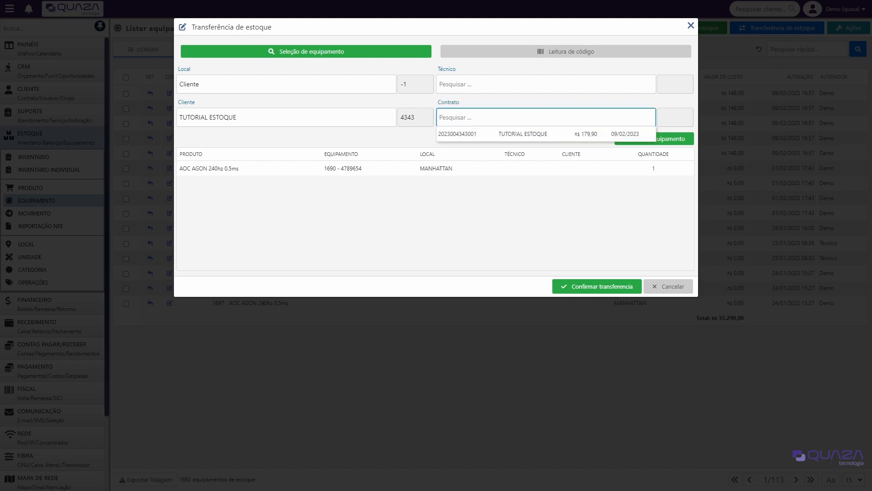
pyautogui.press('Down')
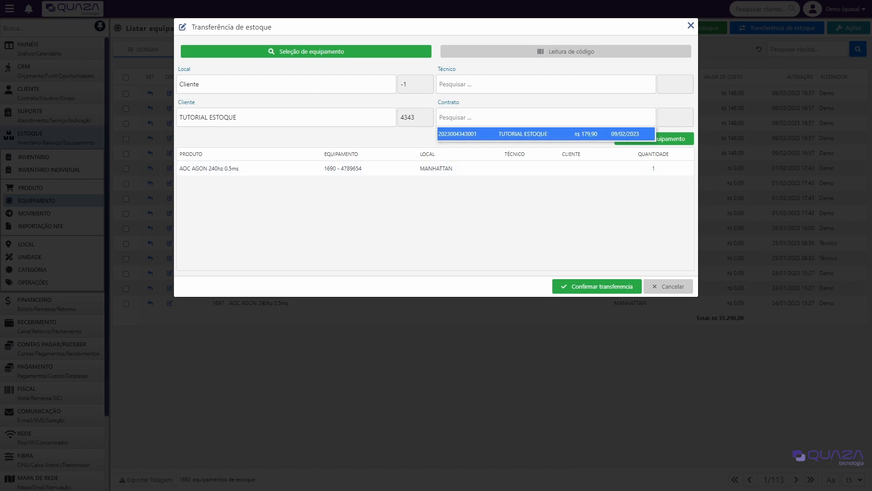
pyautogui.click(514, 136)
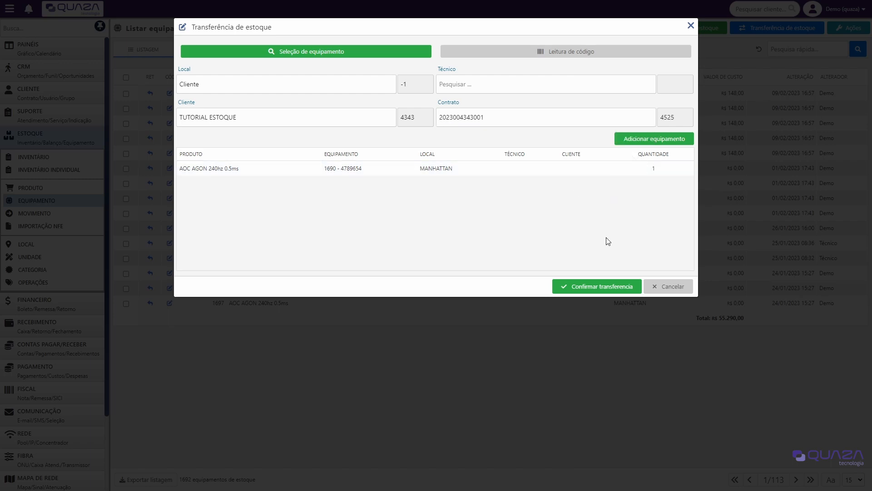
pyautogui.click(599, 288)
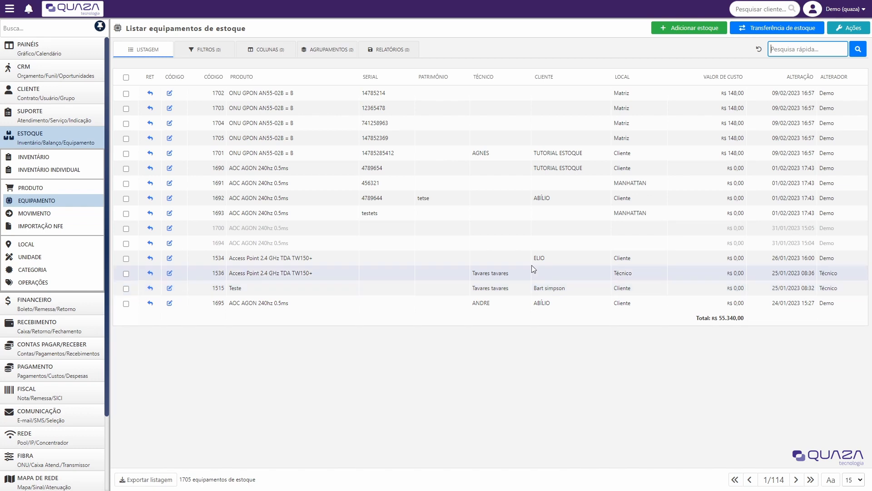
# - Open the TUTORIAL ESTOQUE client record and check its equipment list for the AOC AGON 240hz 0.5ms item
pyautogui.click(87, 101)
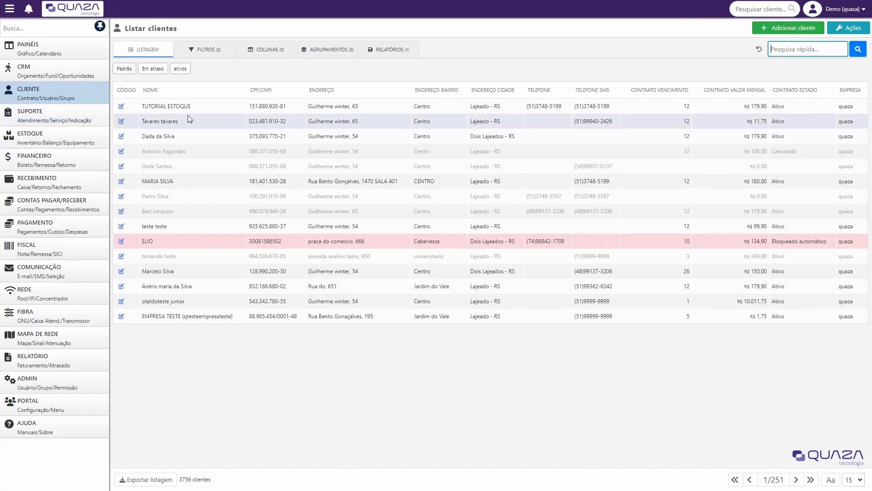
pyautogui.click(121, 107)
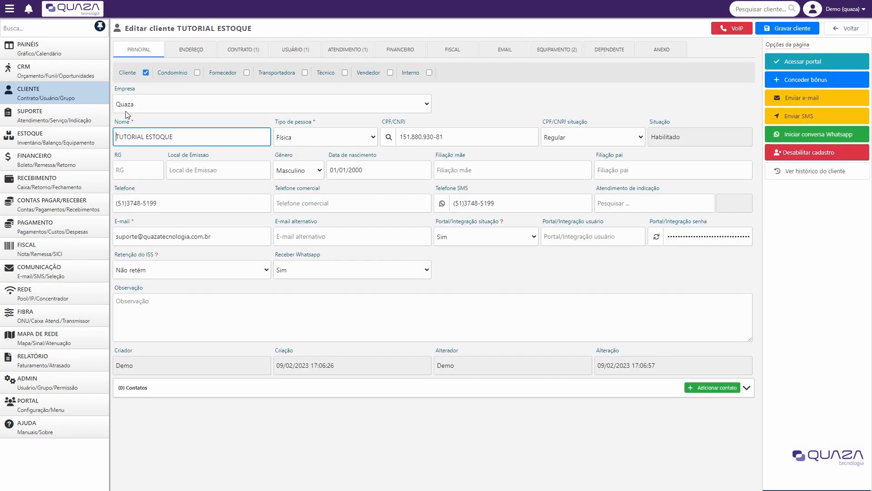
pyautogui.click(564, 52)
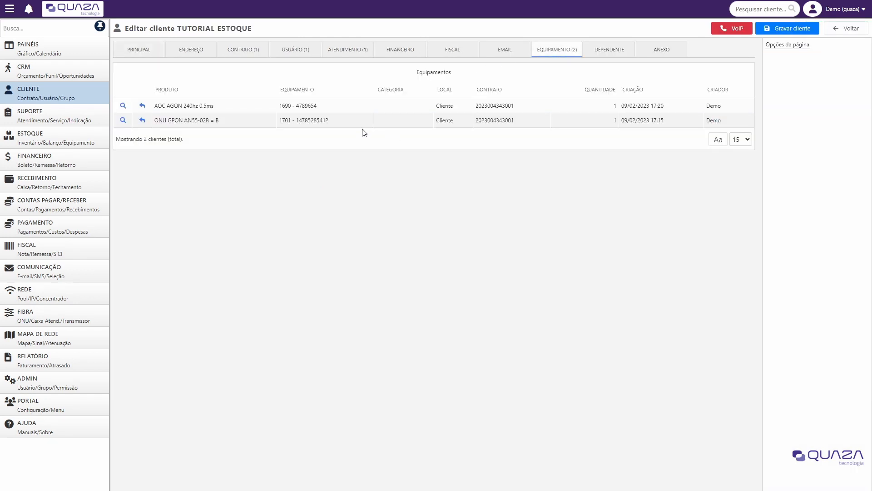
pyautogui.moveTo(214, 106); pyautogui.dragTo(157, 109)
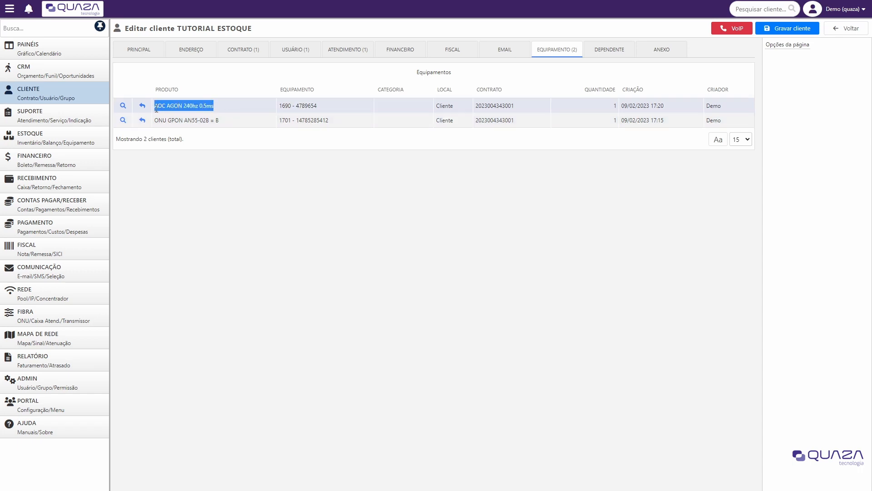
pyautogui.click(204, 185)
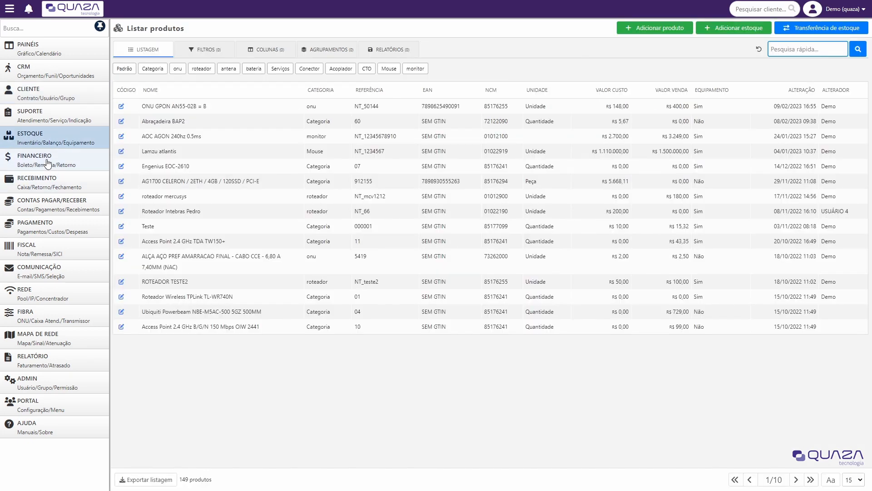
# - Open the stock product list, copy the product name roteador mercusys from its record, and return to the list
pyautogui.click(43, 141)
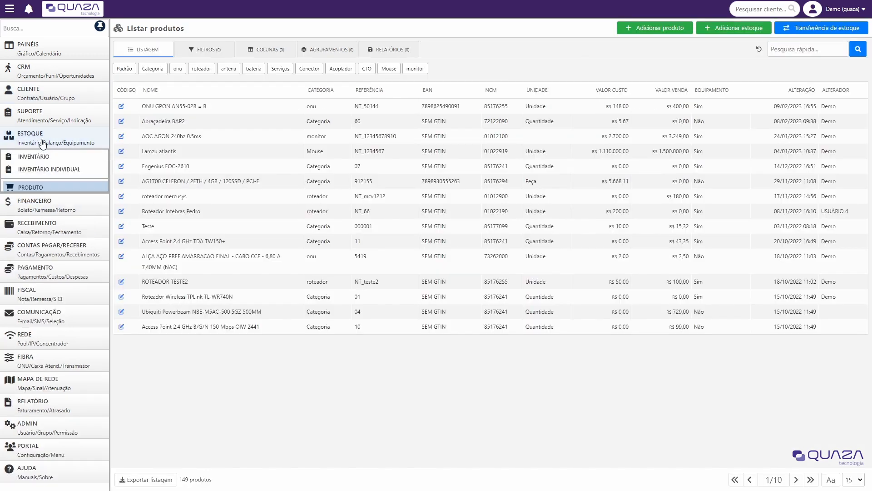
pyautogui.click(36, 187)
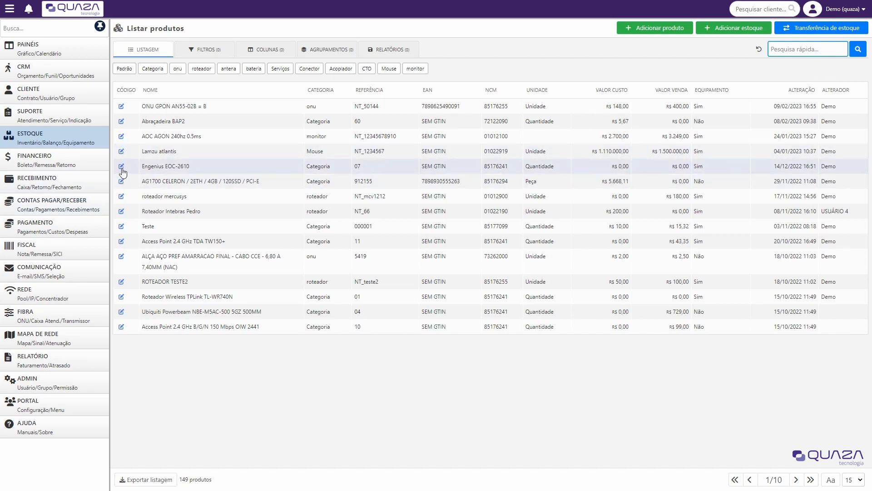
pyautogui.click(122, 198)
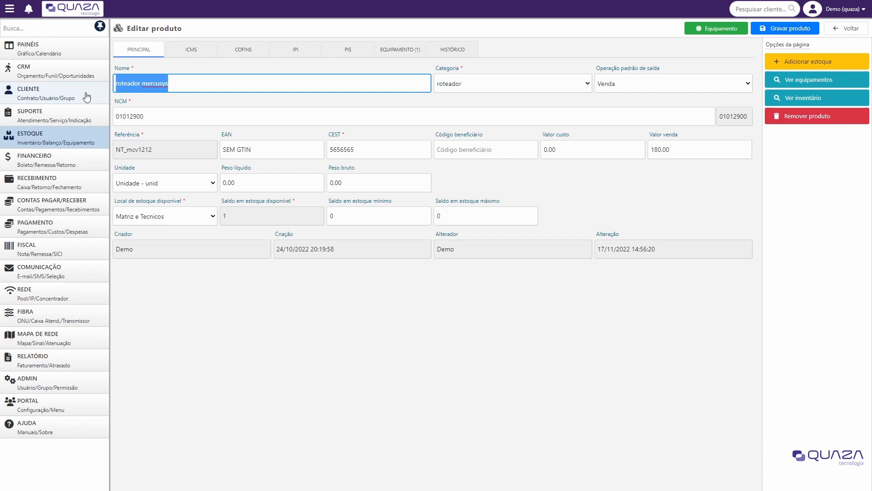
pyautogui.click(856, 31)
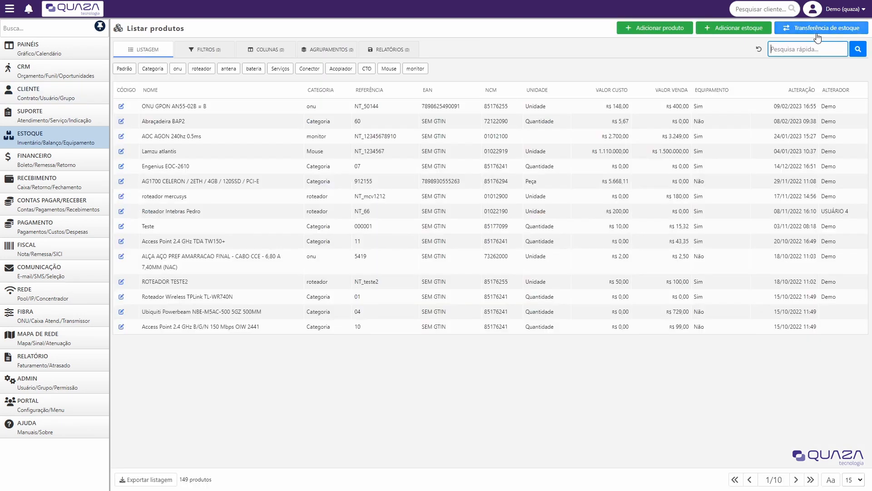
# - Start a stock transfer for the product roteador mercusys and add its equipment 1585 to the transfer
pyautogui.click(822, 29)
pyautogui.click(246, 91)
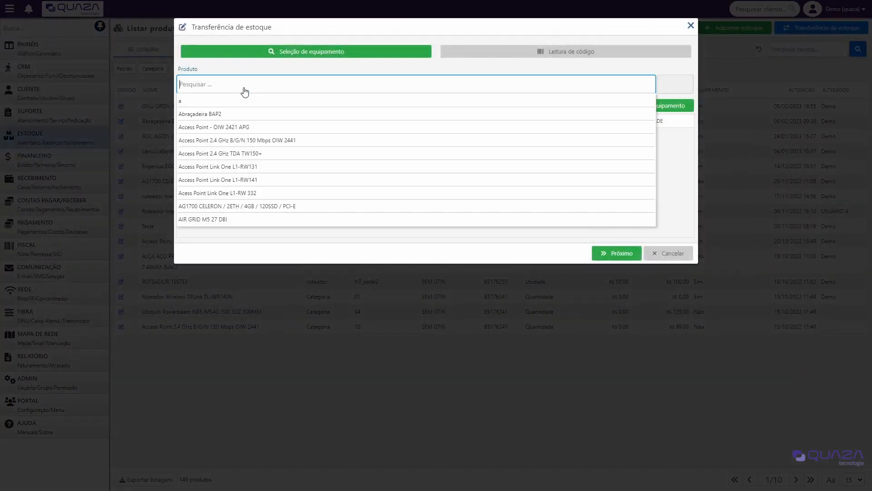
pyautogui.write('roteador mercusys')
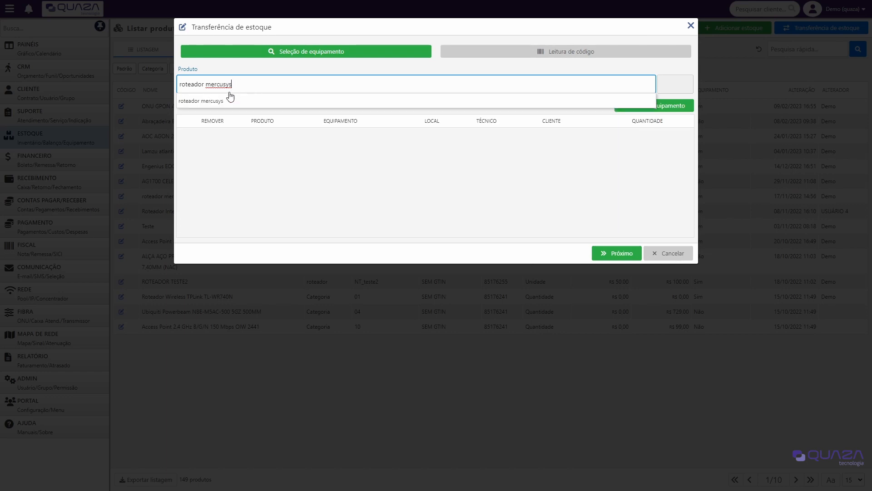
pyautogui.click(225, 98)
pyautogui.click(224, 122)
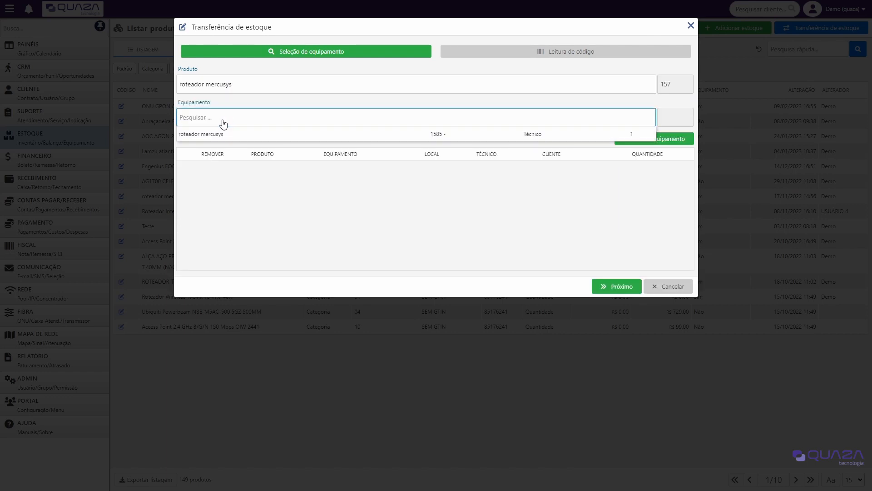
pyautogui.click(226, 133)
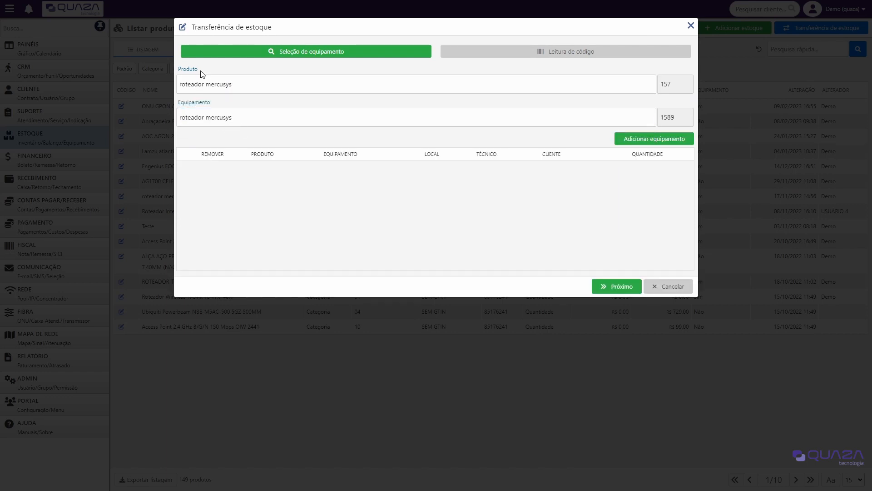
pyautogui.moveTo(214, 105); pyautogui.dragTo(183, 104)
pyautogui.click(196, 116)
pyautogui.click(243, 134)
pyautogui.click(673, 139)
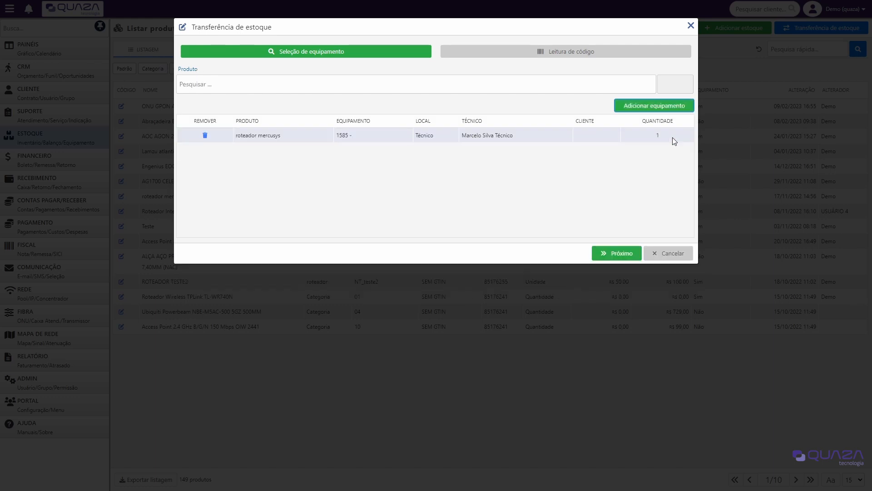
# - Set the router's destination to Técnico, assign the first listed technician, and confirm the stock transfer
pyautogui.click(620, 253)
pyautogui.click(233, 83)
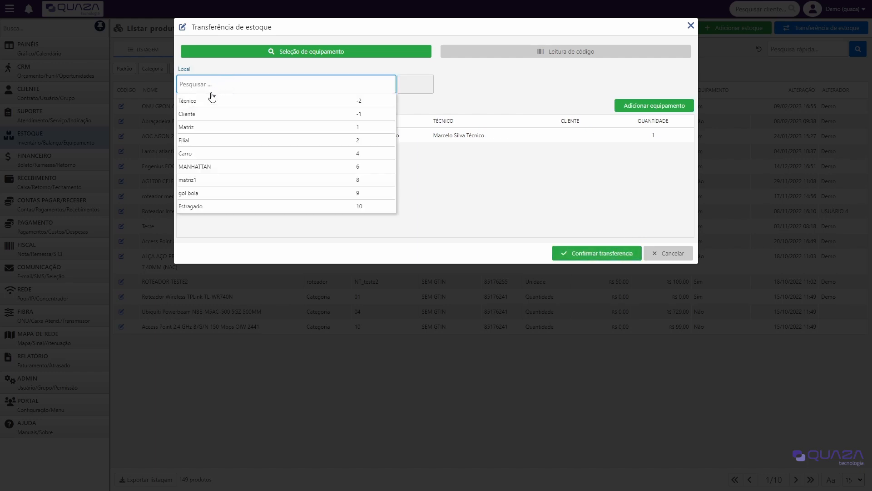
pyautogui.click(197, 114)
pyautogui.click(207, 84)
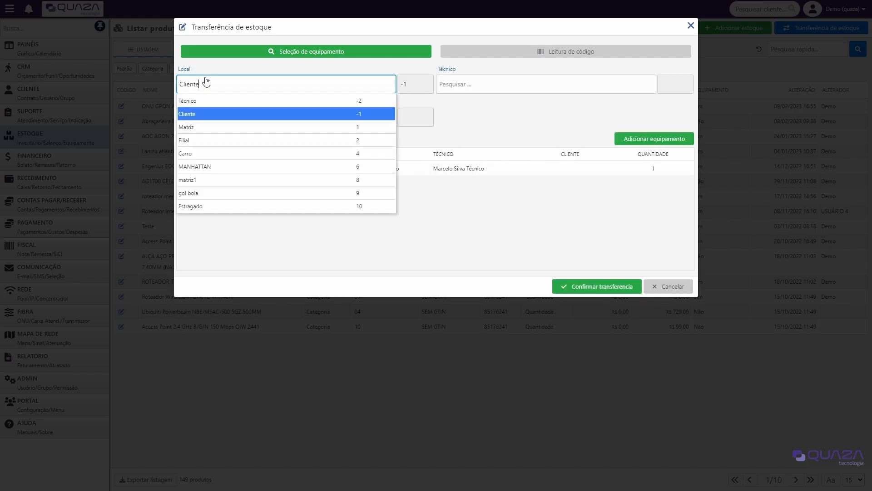
pyautogui.click(211, 101)
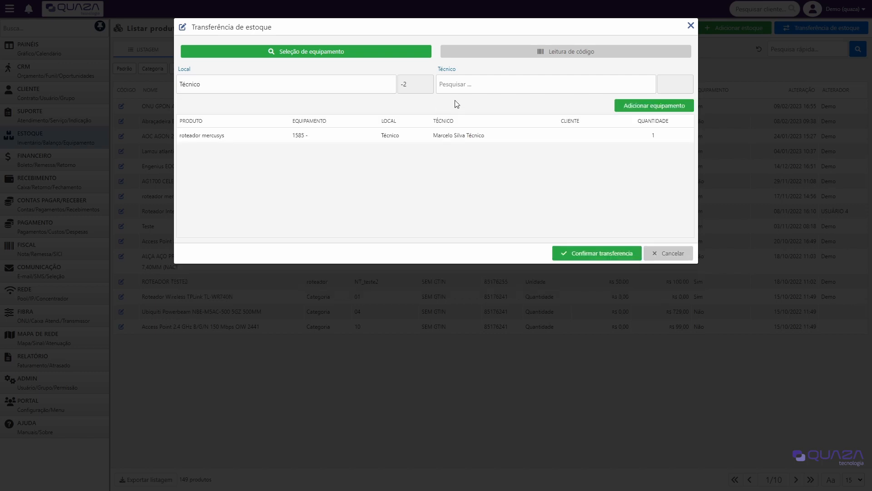
pyautogui.click(487, 85)
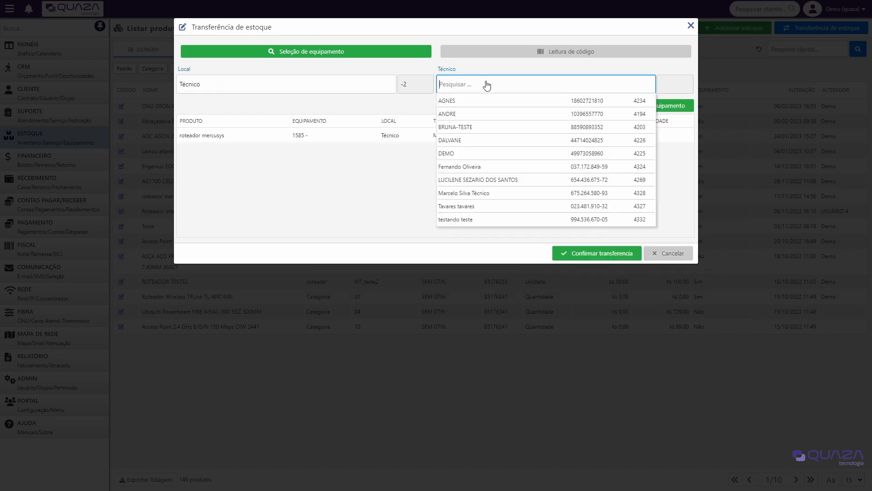
pyautogui.click(459, 101)
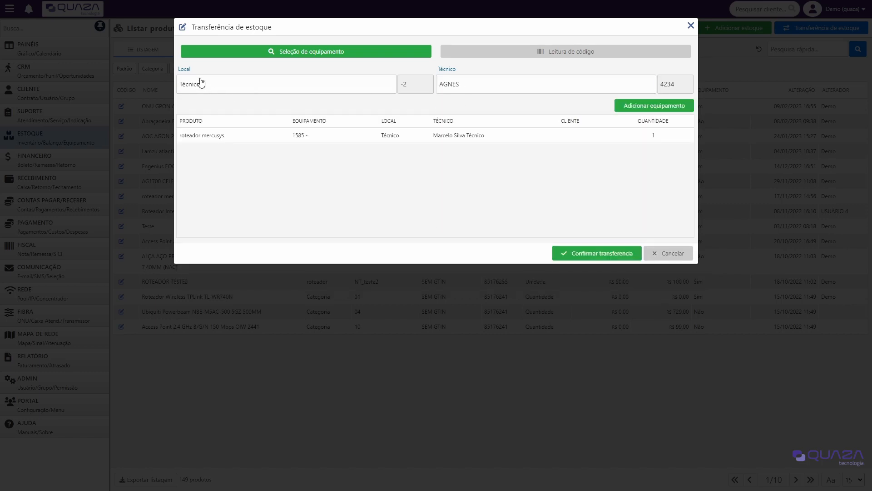
pyautogui.moveTo(194, 71)
pyautogui.mouseDown()
pyautogui.moveTo(183, 68)
pyautogui.moveTo(185, 80)
pyautogui.mouseUp()
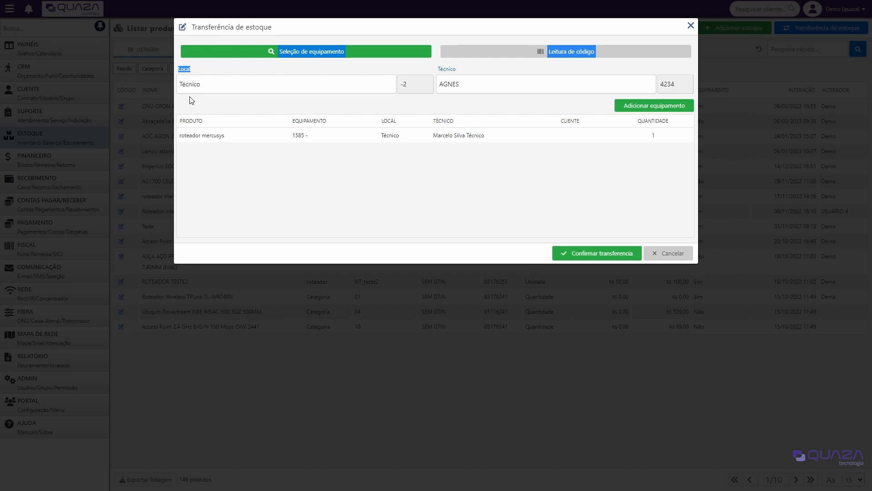
pyautogui.moveTo(455, 71); pyautogui.dragTo(437, 78)
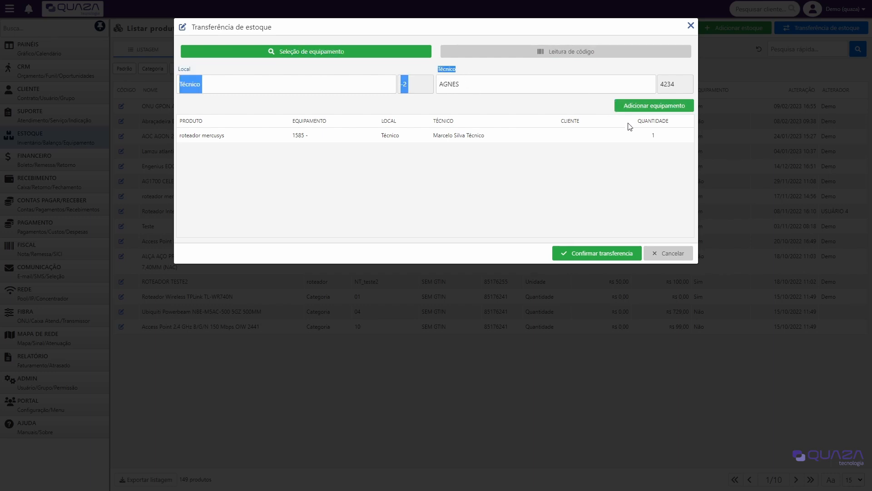
pyautogui.click(585, 230)
pyautogui.click(592, 253)
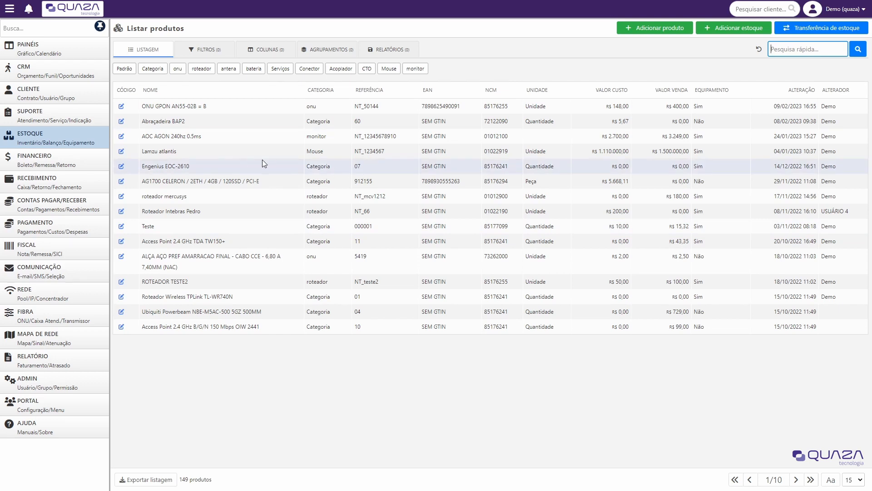
# - Open the Abraçadeira BAP2 product record and return to the stock product list
pyautogui.click(72, 139)
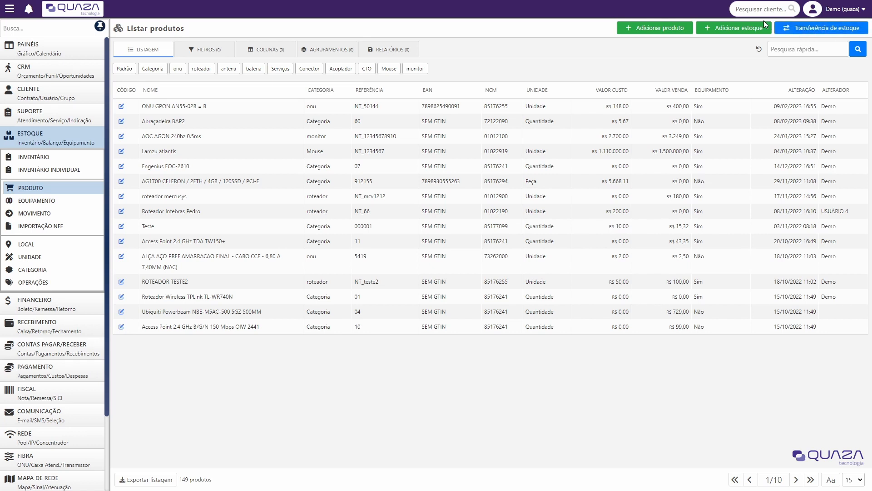
pyautogui.click(122, 121)
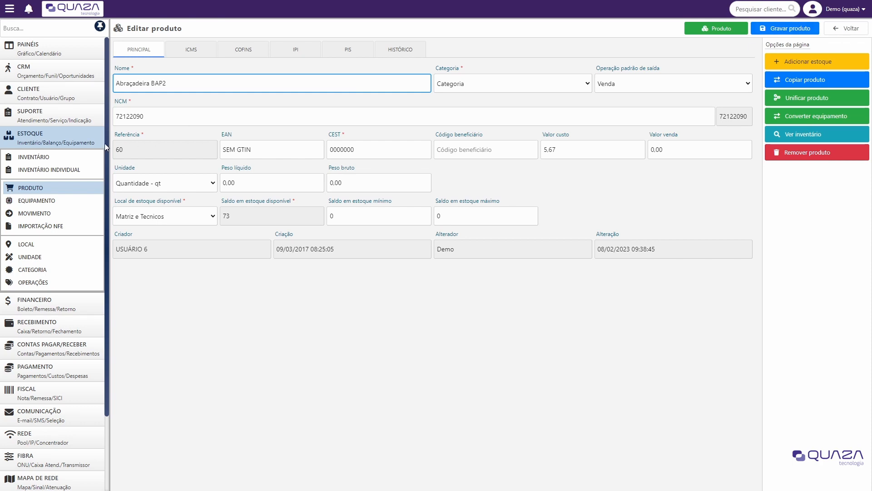
pyautogui.click(50, 188)
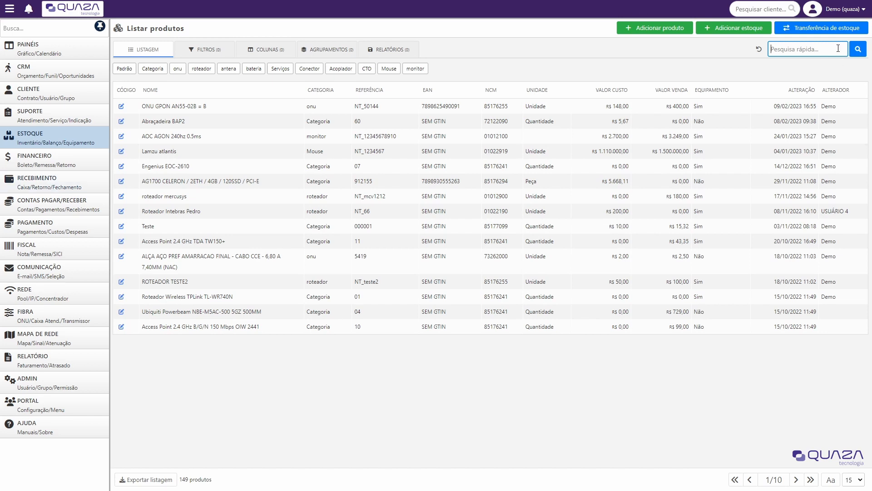
# - Open the individual inventory, apply the receiving technician's saved filter, and check the roteador mercusys entry and its change date
pyautogui.click(46, 144)
pyautogui.click(51, 171)
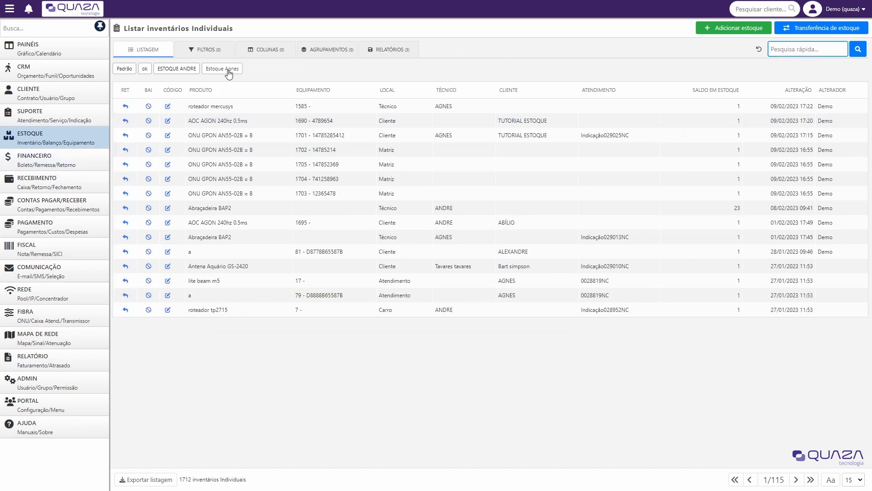
pyautogui.click(229, 71)
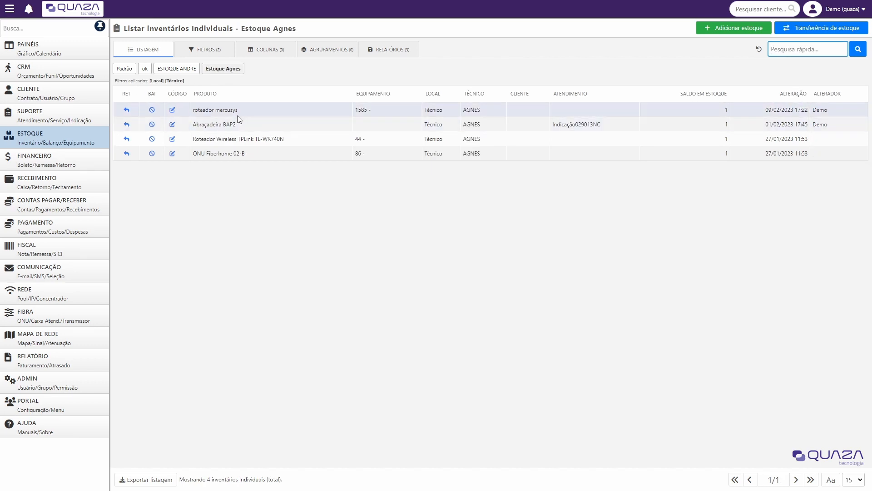
pyautogui.moveTo(241, 110); pyautogui.dragTo(192, 110)
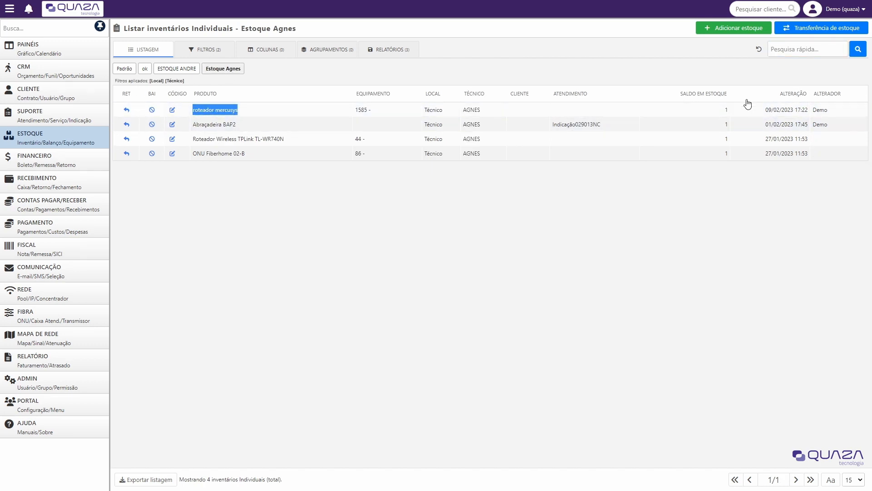
pyautogui.click(768, 109)
pyautogui.moveTo(767, 109); pyautogui.dragTo(804, 110)
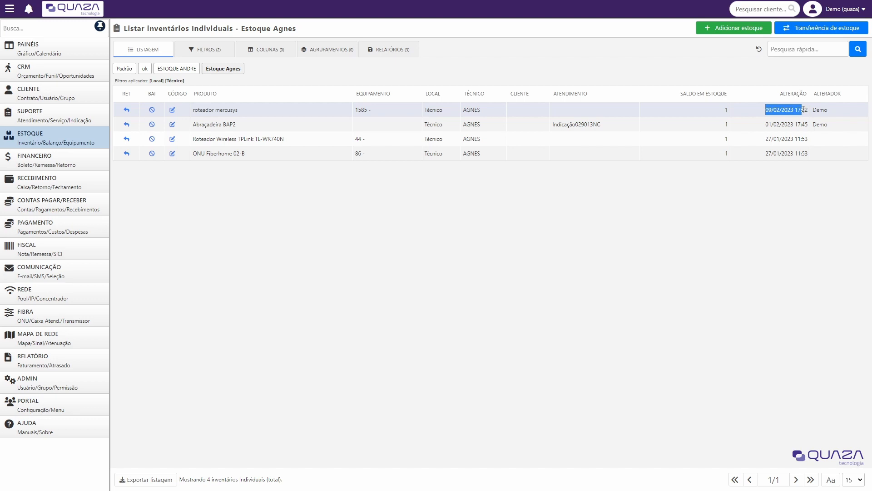
pyautogui.click(780, 210)
# - Open the TUTORIAL ESTOQUE client record and display its equipment list
pyautogui.click(30, 94)
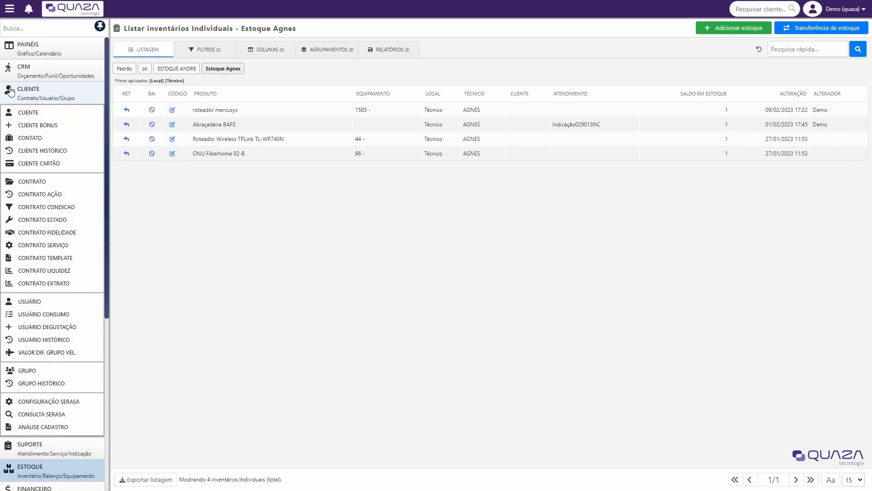
pyautogui.click(32, 112)
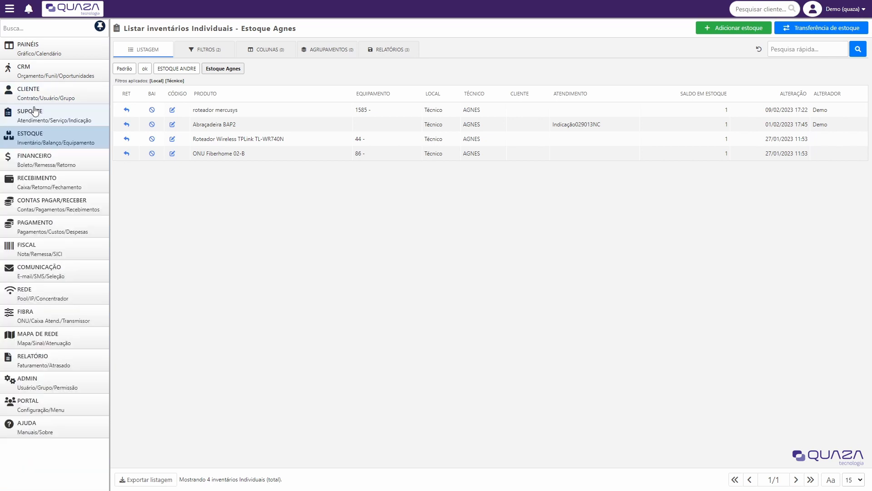
pyautogui.moveTo(206, 105); pyautogui.dragTo(138, 106)
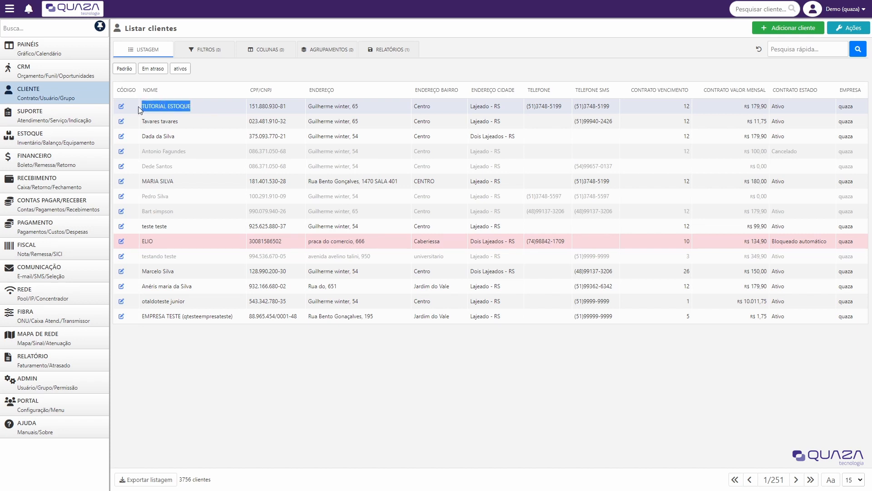
pyautogui.click(207, 355)
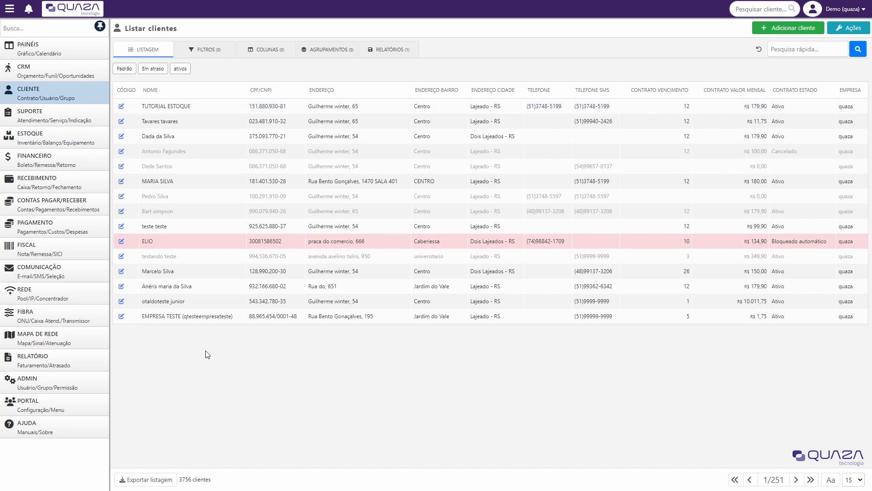
pyautogui.click(122, 106)
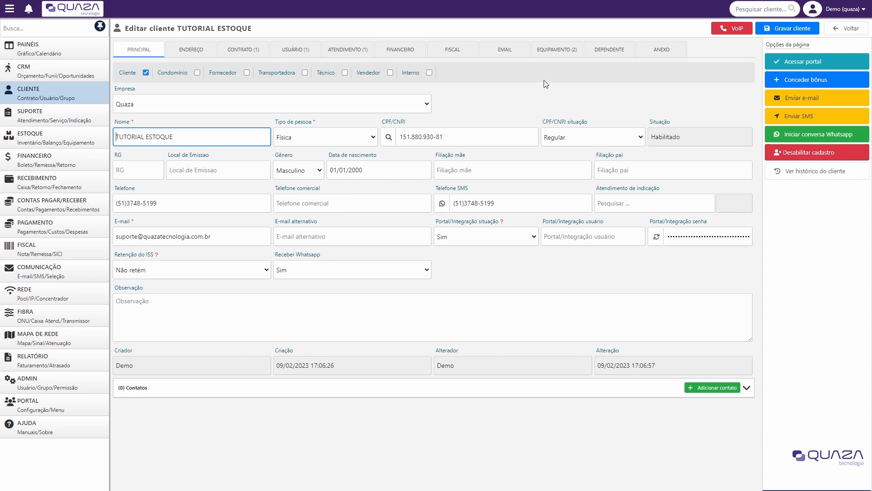
pyautogui.click(560, 51)
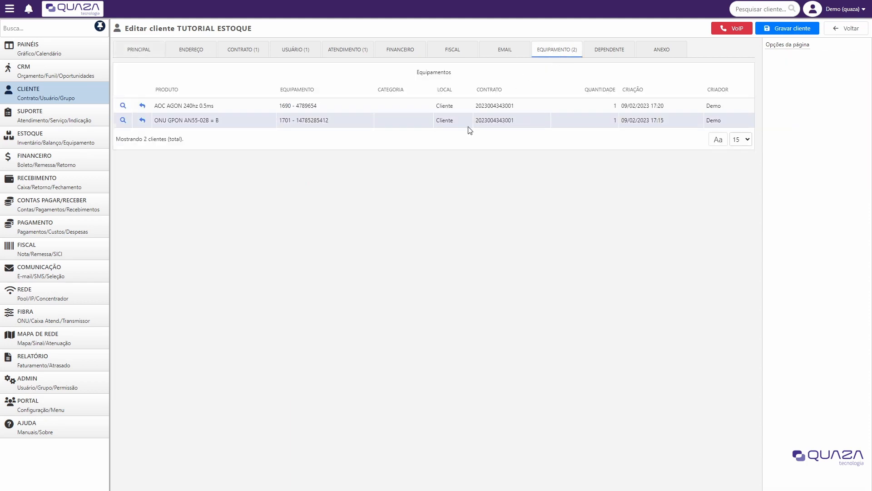
# - Return the client's AOC AGON 240hz 0.5ms to stock at the location Matriz, and recheck the client's equipment list
pyautogui.click(143, 107)
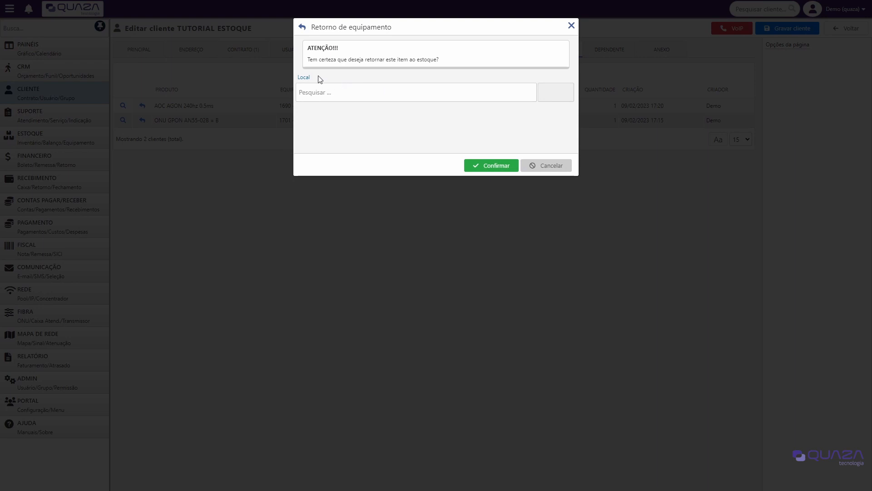
pyautogui.moveTo(308, 60); pyautogui.dragTo(434, 60)
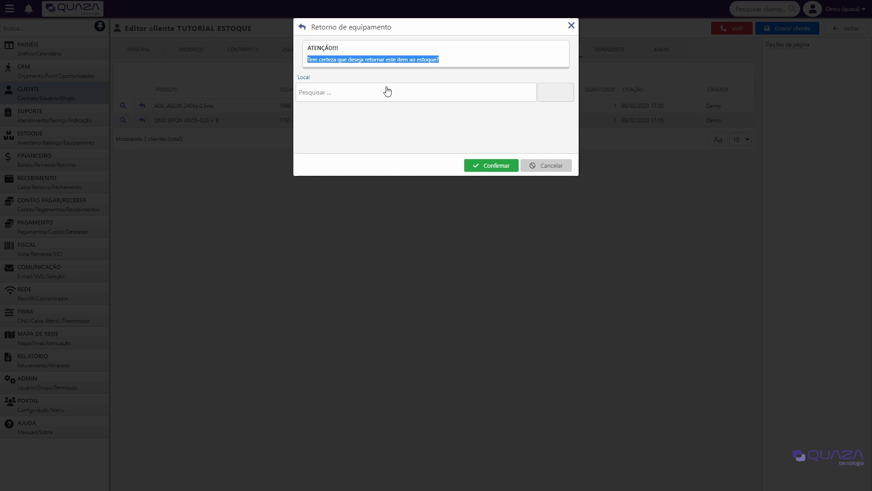
pyautogui.click(350, 99)
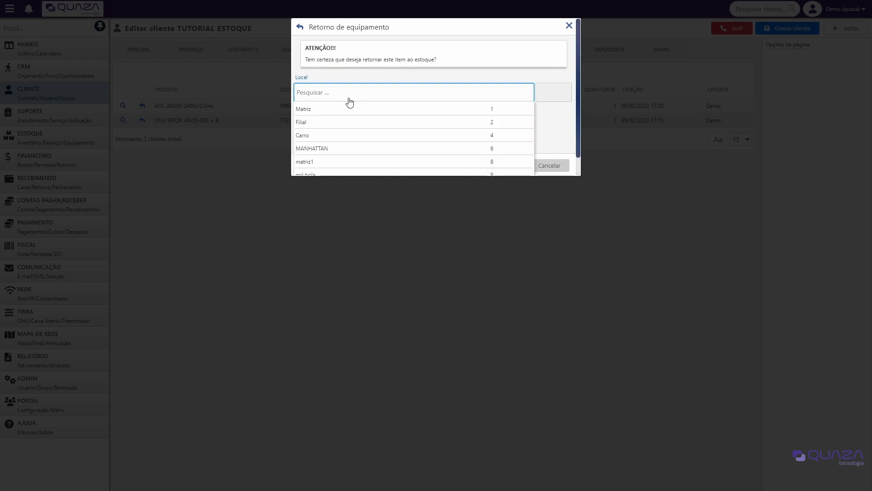
pyautogui.scroll(-1, 427, 118)
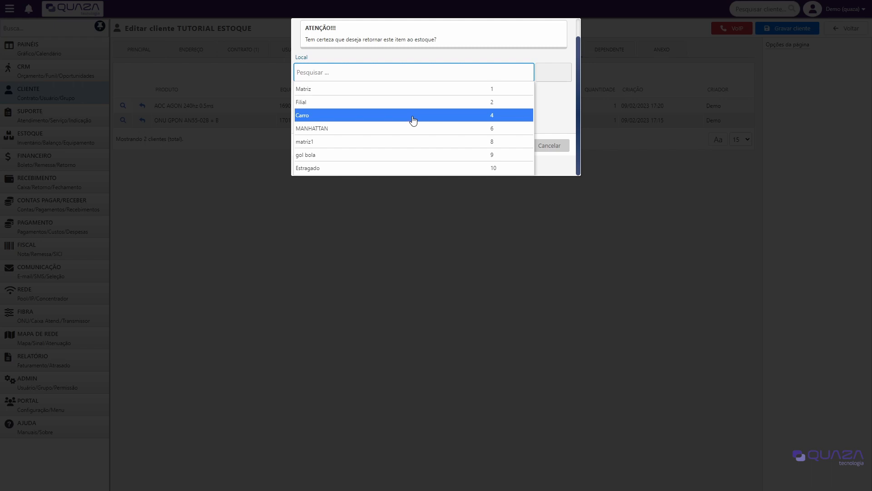
pyautogui.click(409, 92)
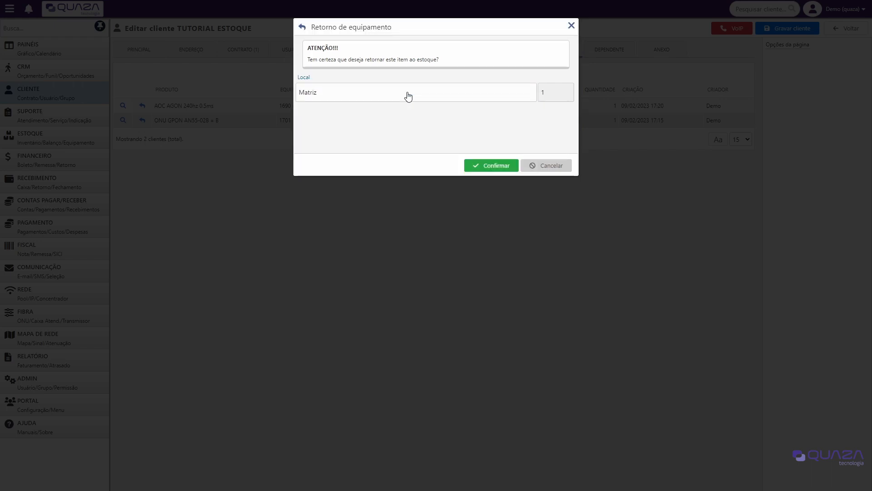
pyautogui.click(490, 168)
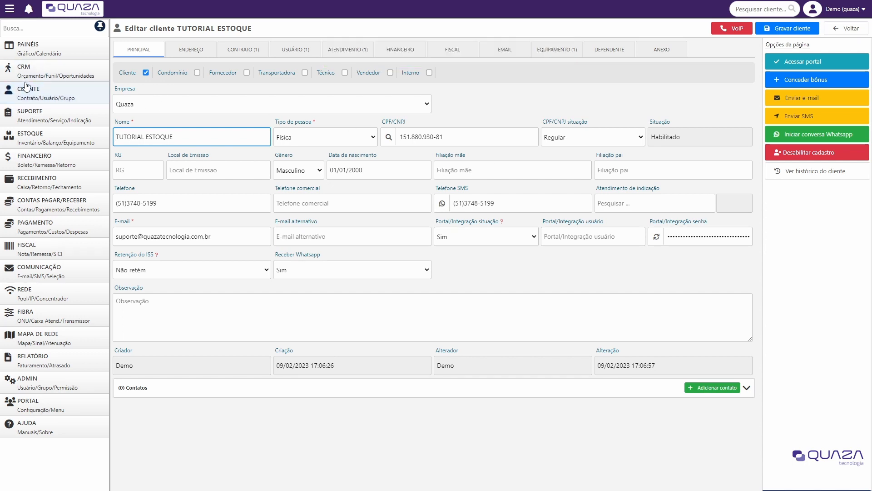
pyautogui.click(552, 50)
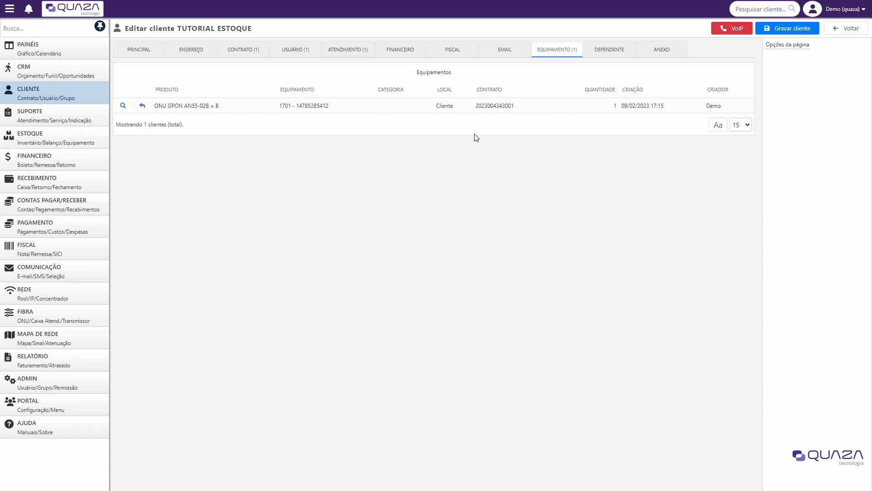
pyautogui.click(143, 107)
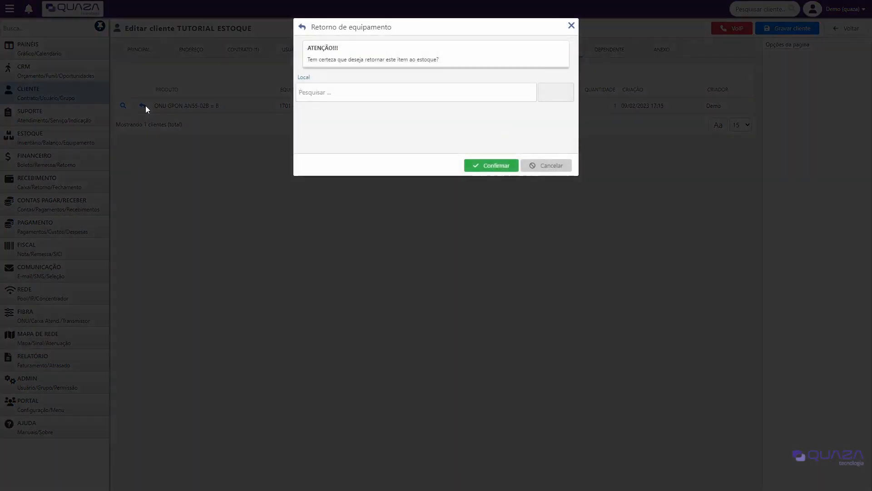
pyautogui.doubleClick(304, 78)
pyautogui.click(307, 89)
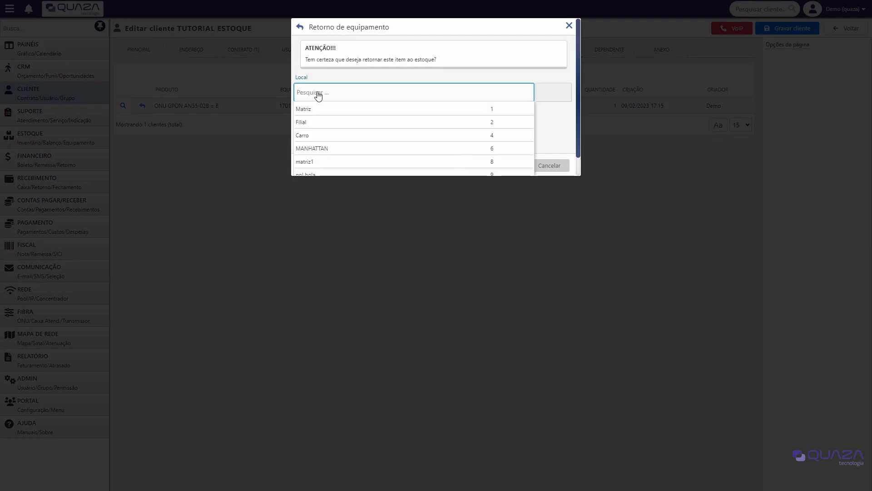
pyautogui.scroll(-1, 327, 119)
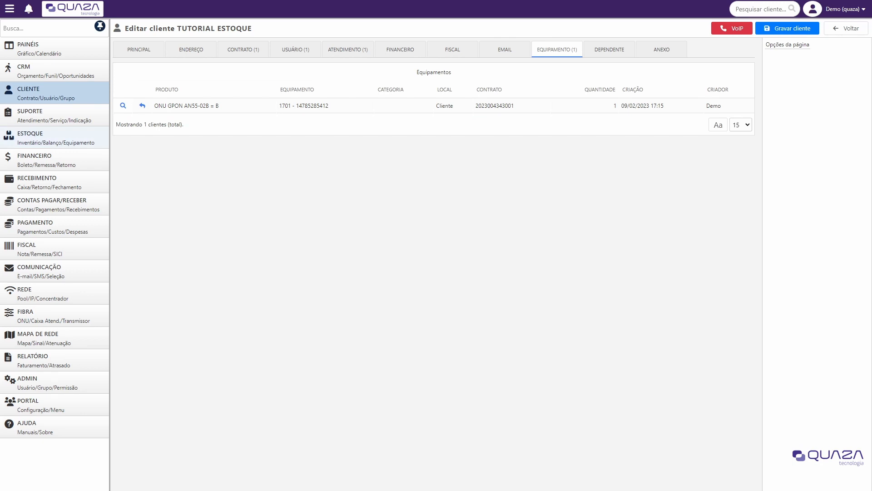
# - View the general inventory, and check the returned AOC AGON 240hz 0.5ms in the individual inventory
pyautogui.click(52, 146)
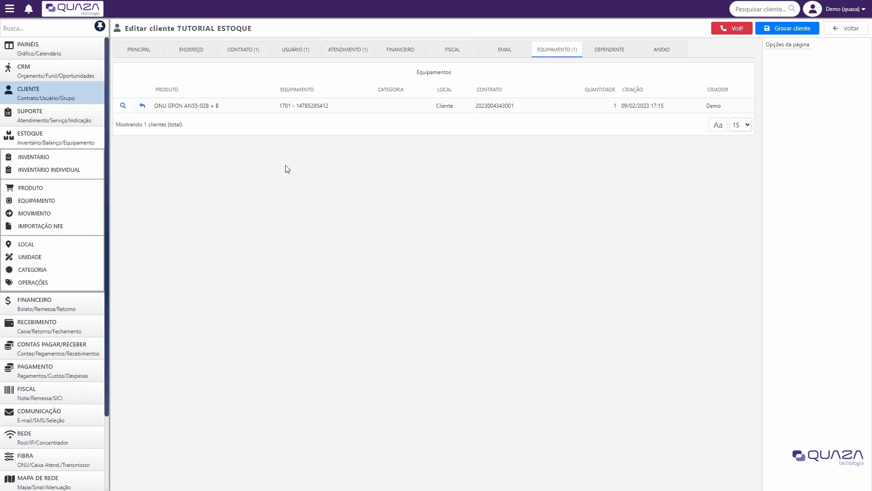
pyautogui.click(49, 159)
pyautogui.click(46, 138)
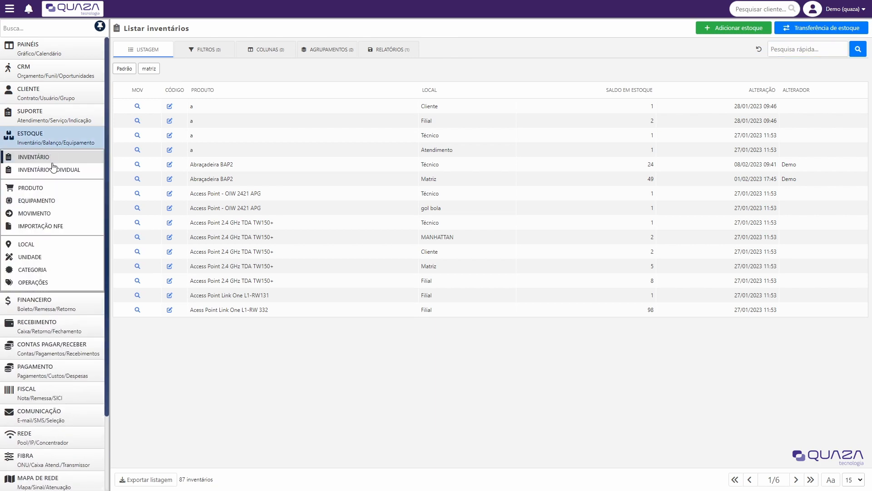
pyautogui.click(52, 173)
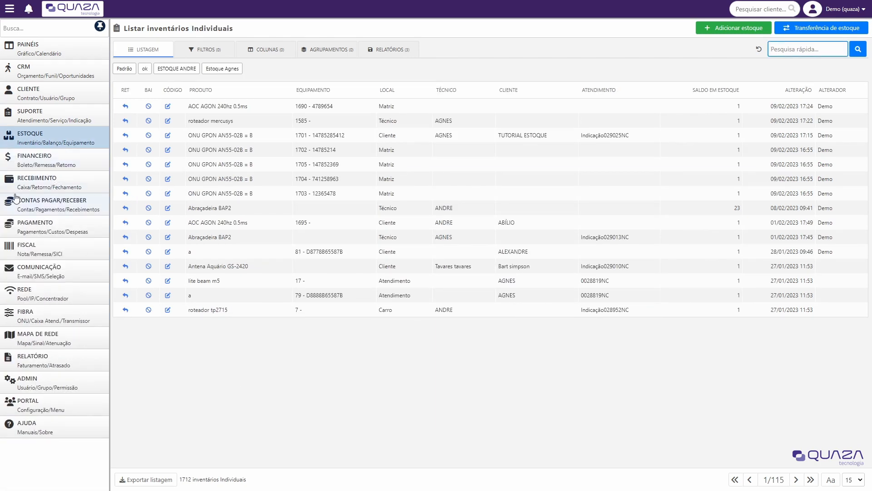
pyautogui.click(34, 141)
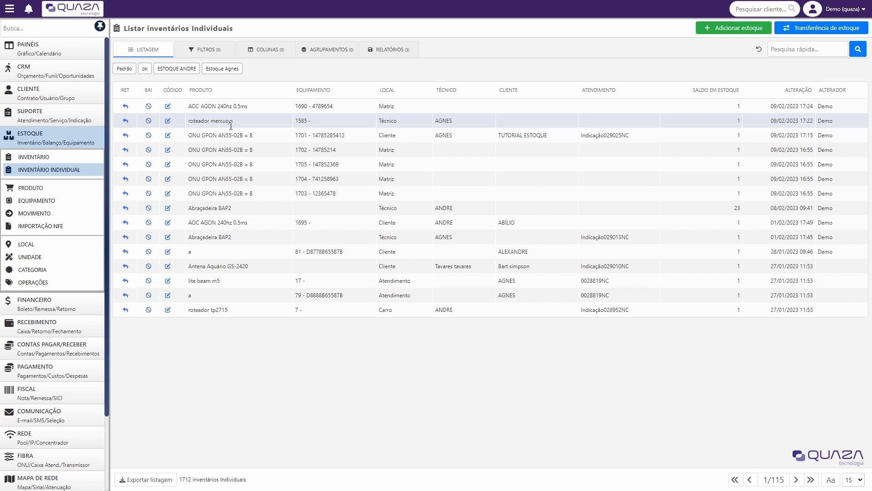
# - Start a write-off of the roteador mercusys, equipment 1585, with the observation "TESTE, ESTAVA ESTRAGADO"
pyautogui.moveTo(243, 124); pyautogui.dragTo(191, 121)
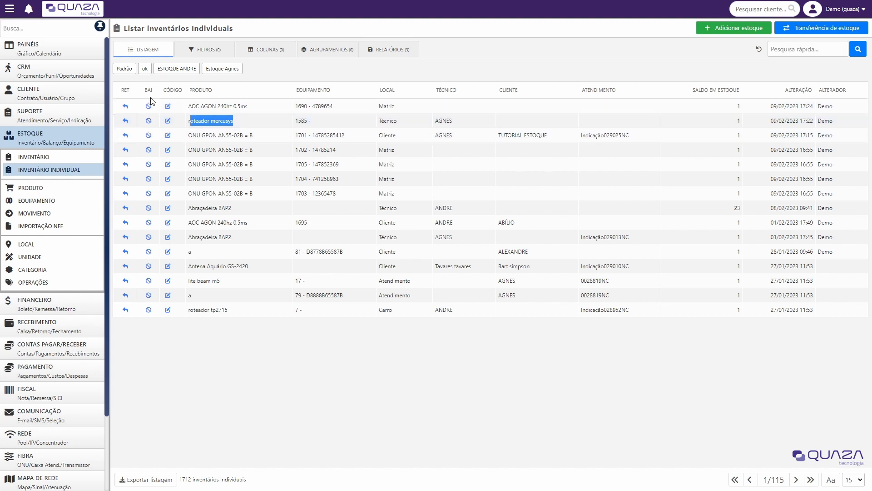
pyautogui.click(148, 121)
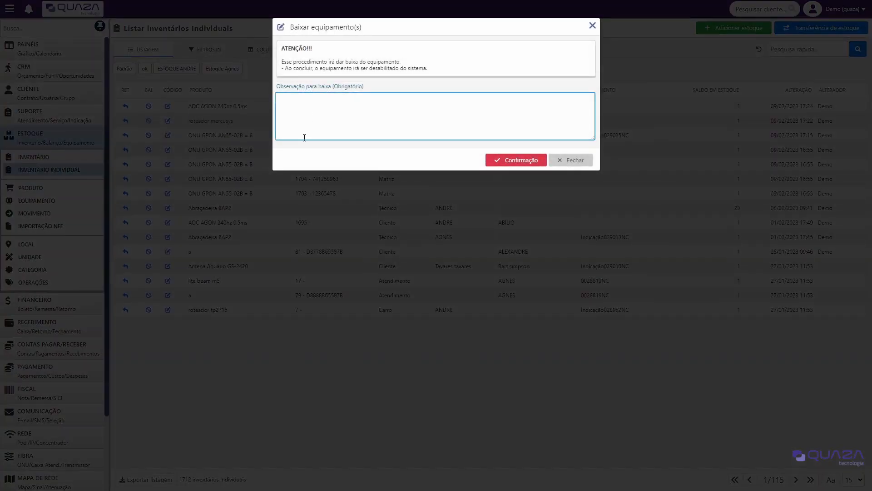
pyautogui.write('TESTE, ESTAVA ESTRAGADF')
pyautogui.press('BackSpace')
pyautogui.write('PO')
pyautogui.write('O')
pyautogui.moveTo(361, 100); pyautogui.dragTo(277, 99)
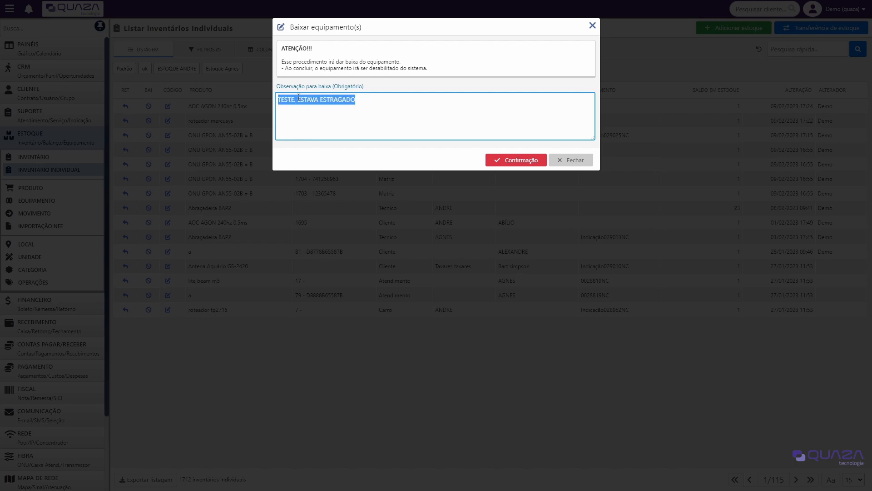
# - Review the write-off notice, confirm the router's write-off, and open the stock movement list to check it
pyautogui.moveTo(366, 87); pyautogui.dragTo(331, 86)
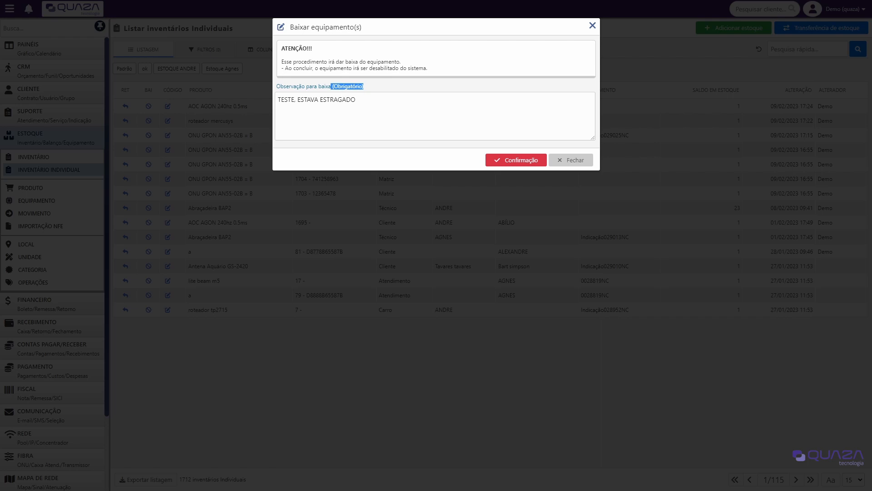
pyautogui.moveTo(314, 48); pyautogui.dragTo(402, 63)
pyautogui.moveTo(285, 69); pyautogui.dragTo(432, 70)
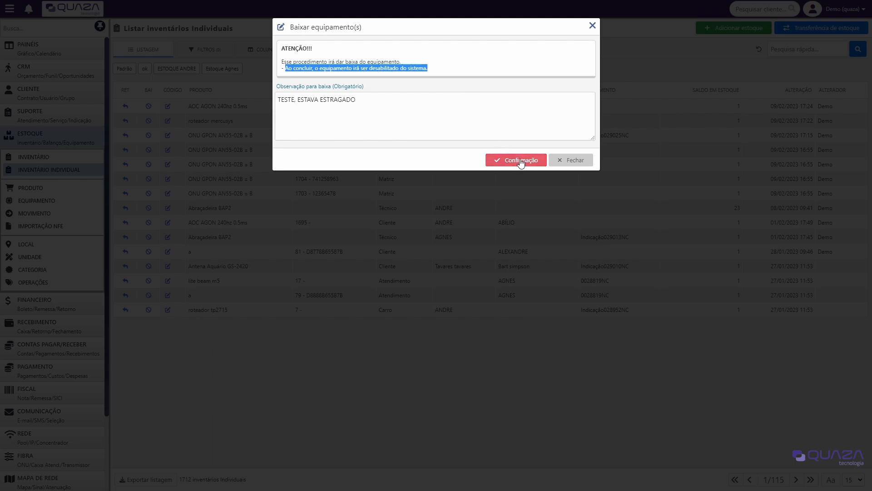
pyautogui.click(464, 120)
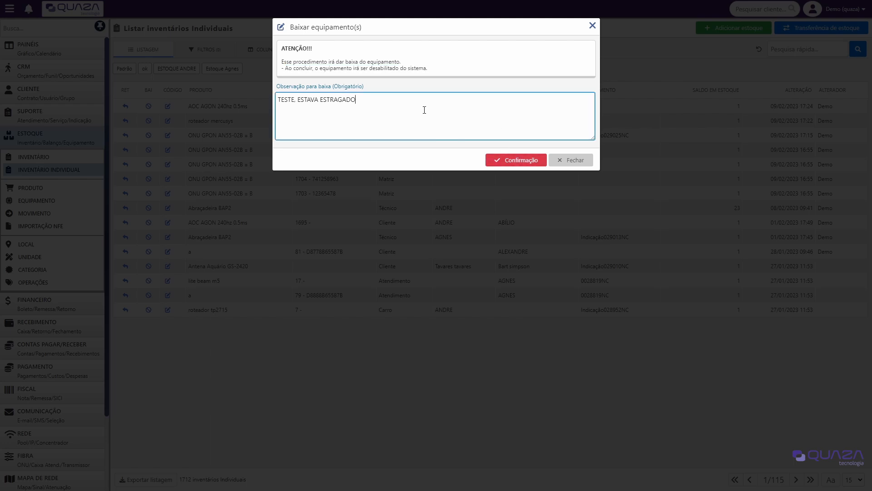
pyautogui.click(509, 165)
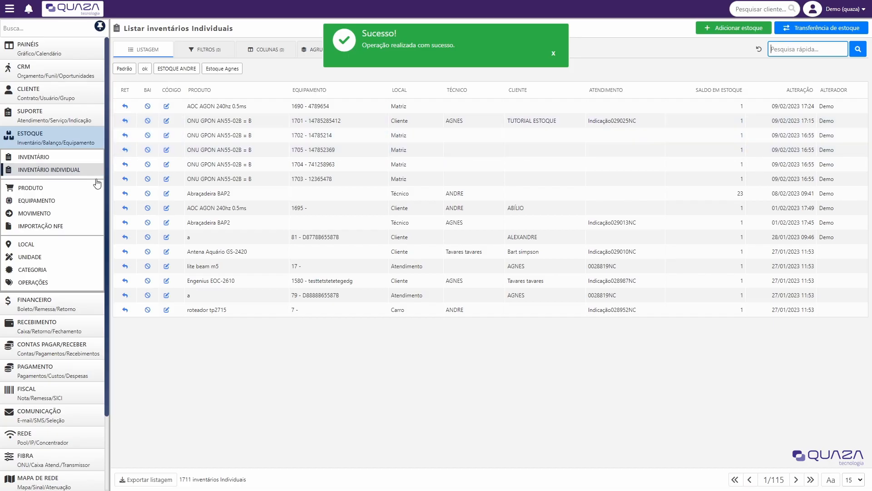
pyautogui.click(63, 214)
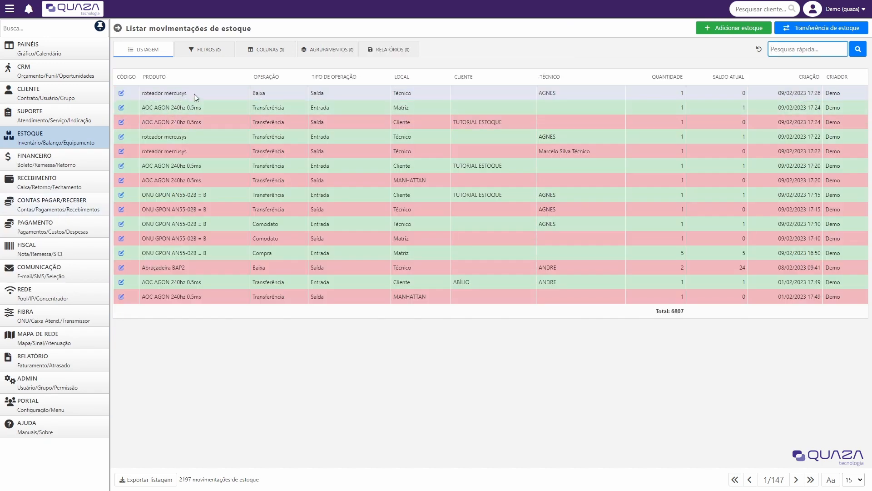
# - Check the roteador mercusys write-off entry in the stock movement list, including its product, operation, operation type, location and technician
pyautogui.moveTo(195, 94); pyautogui.dragTo(159, 96)
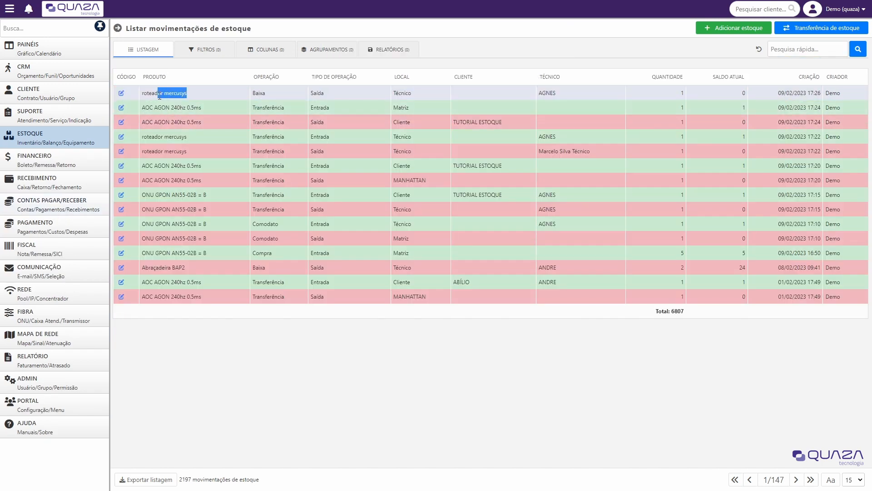
pyautogui.moveTo(283, 97); pyautogui.dragTo(251, 97)
pyautogui.moveTo(339, 97); pyautogui.dragTo(299, 96)
pyautogui.moveTo(414, 93); pyautogui.dragTo(383, 92)
pyautogui.moveTo(563, 93); pyautogui.dragTo(500, 89)
pyautogui.moveTo(272, 94); pyautogui.dragTo(229, 95)
# - Open the individual inventory list to check the stock items after the movements
pyautogui.click(61, 138)
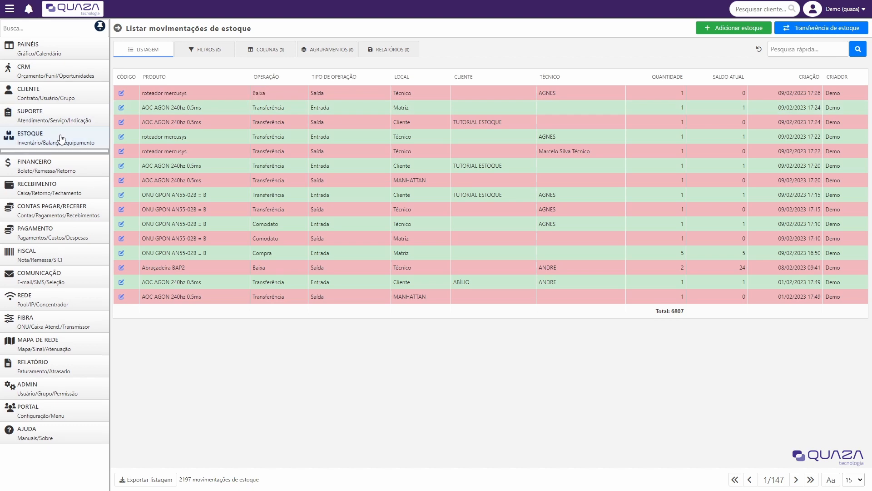
pyautogui.click(73, 171)
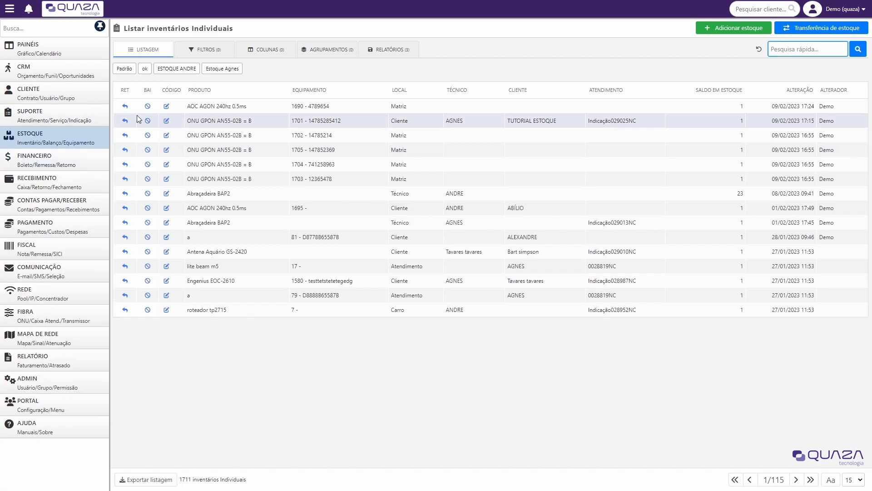
pyautogui.click(74, 143)
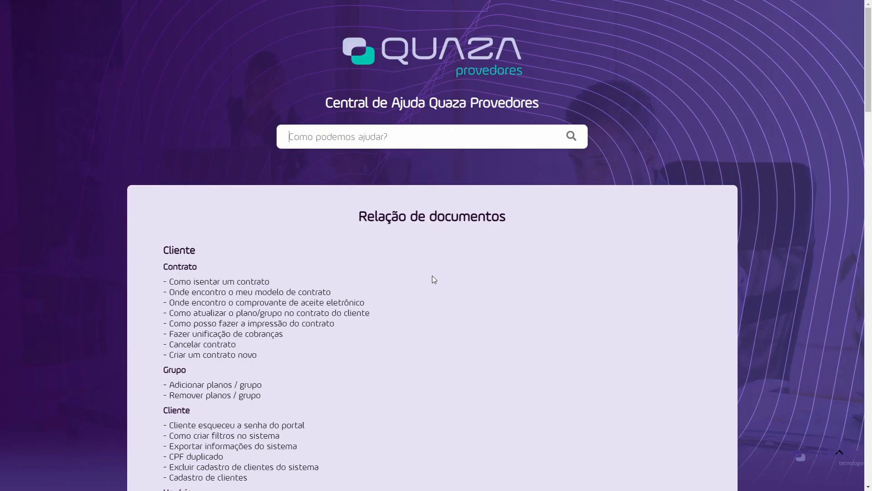
# - Browse the document list of the Central de Ajuda Quaza Provedores for the available help topics, including the Estoque section
pyautogui.scroll(-12, 433, 273)
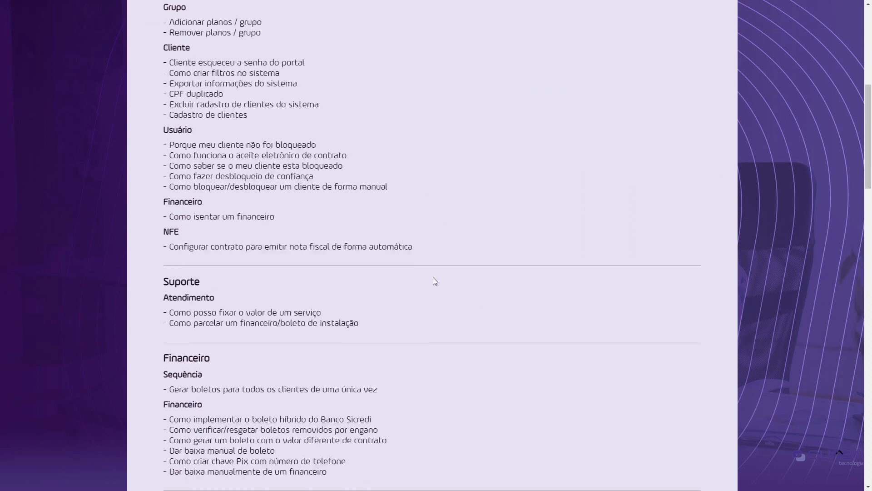
pyautogui.scroll(-20, 434, 277)
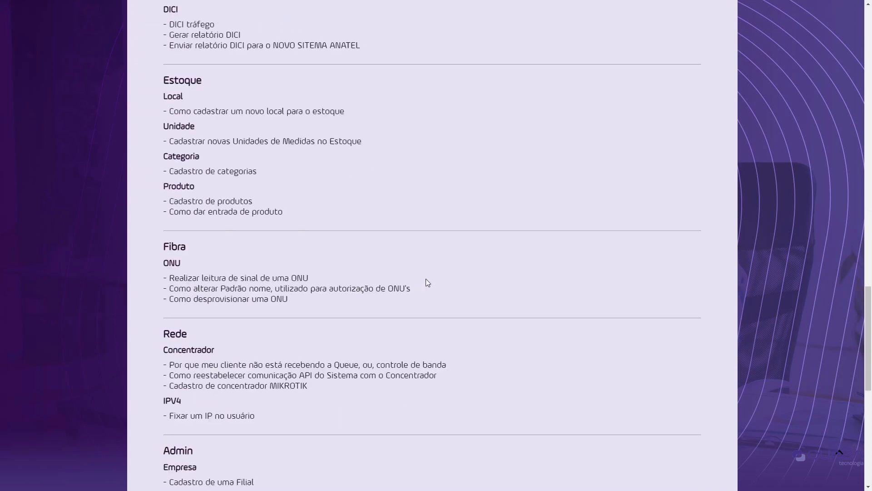
pyautogui.scroll(-5, 428, 290)
pyautogui.scroll(20, 431, 289)
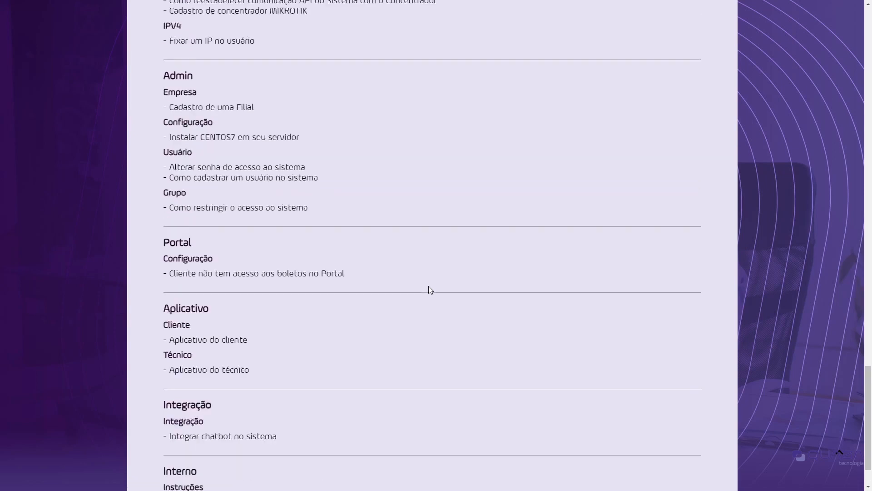
pyautogui.scroll(7, 425, 286)
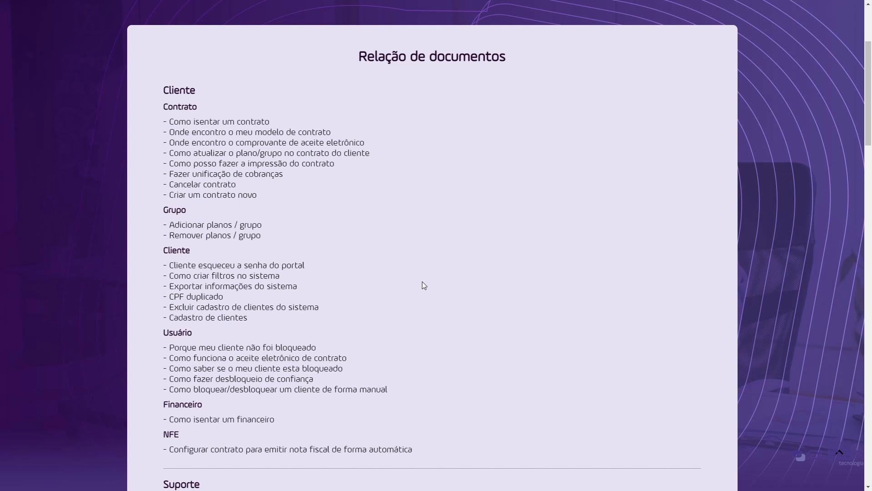
# - Open the help article "Cancelar contrato" and read through its steps
pyautogui.click(185, 189)
pyautogui.scroll(-4, 185, 189)
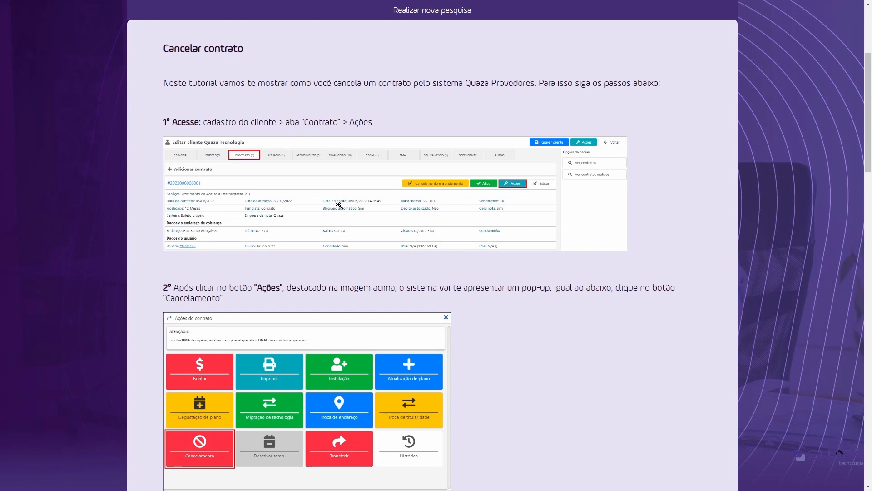
pyautogui.scroll(-5, 338, 205)
pyautogui.scroll(-8, 383, 242)
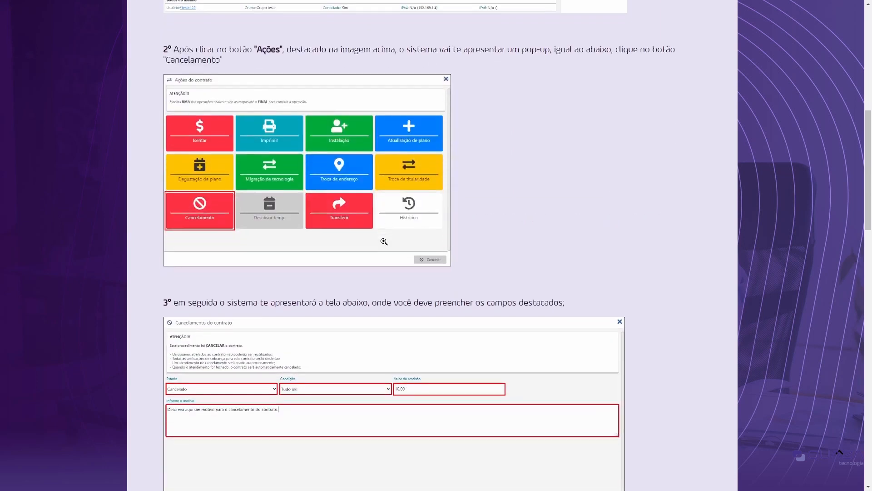
pyautogui.scroll(-15, 384, 241)
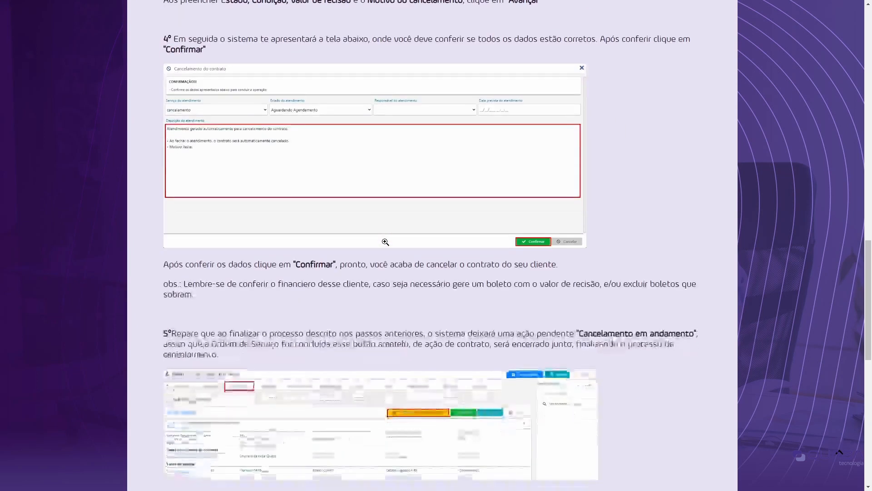
pyautogui.scroll(20, 387, 243)
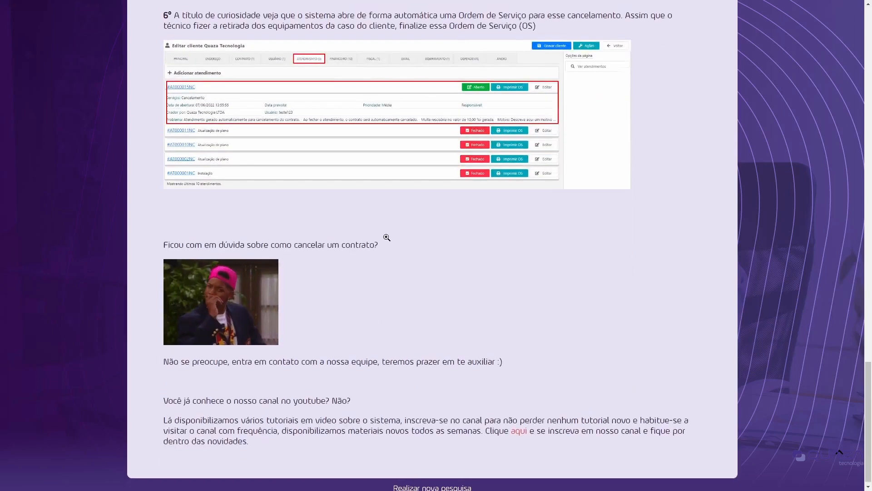